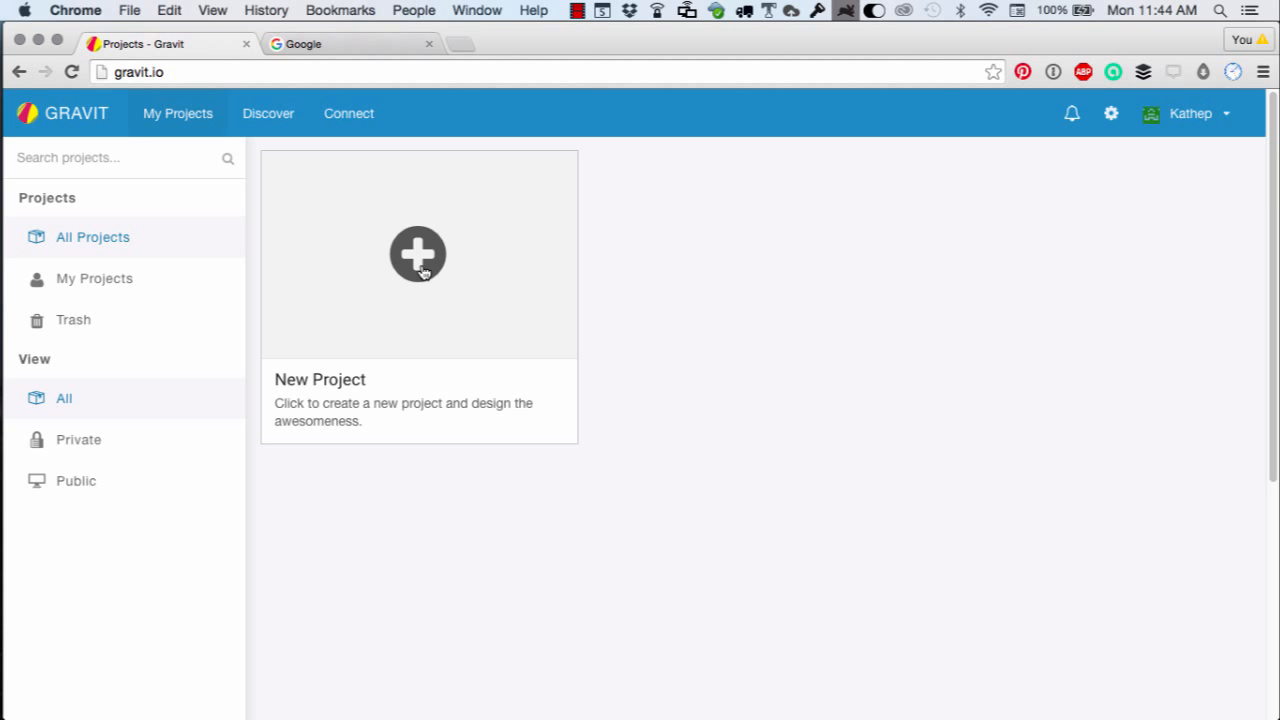
Start a new project and name it Image Tweets.
left_click(420, 258)
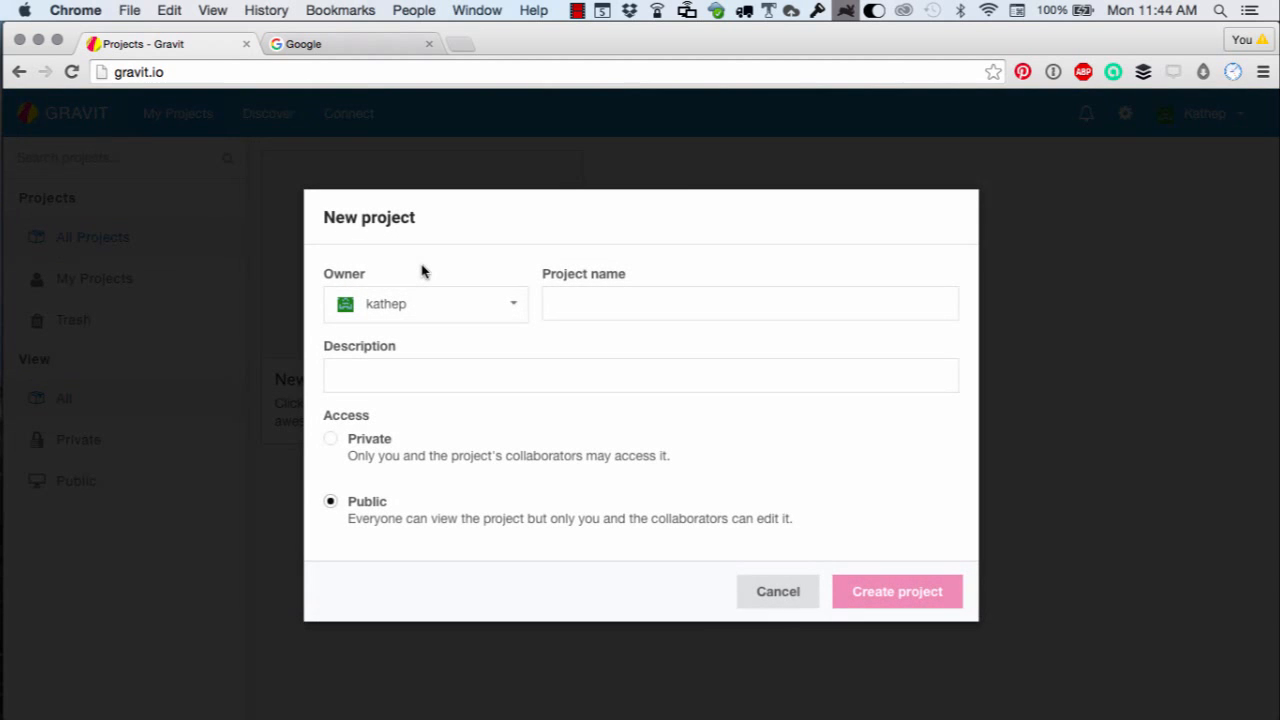
left_click(564, 309)
type("I")
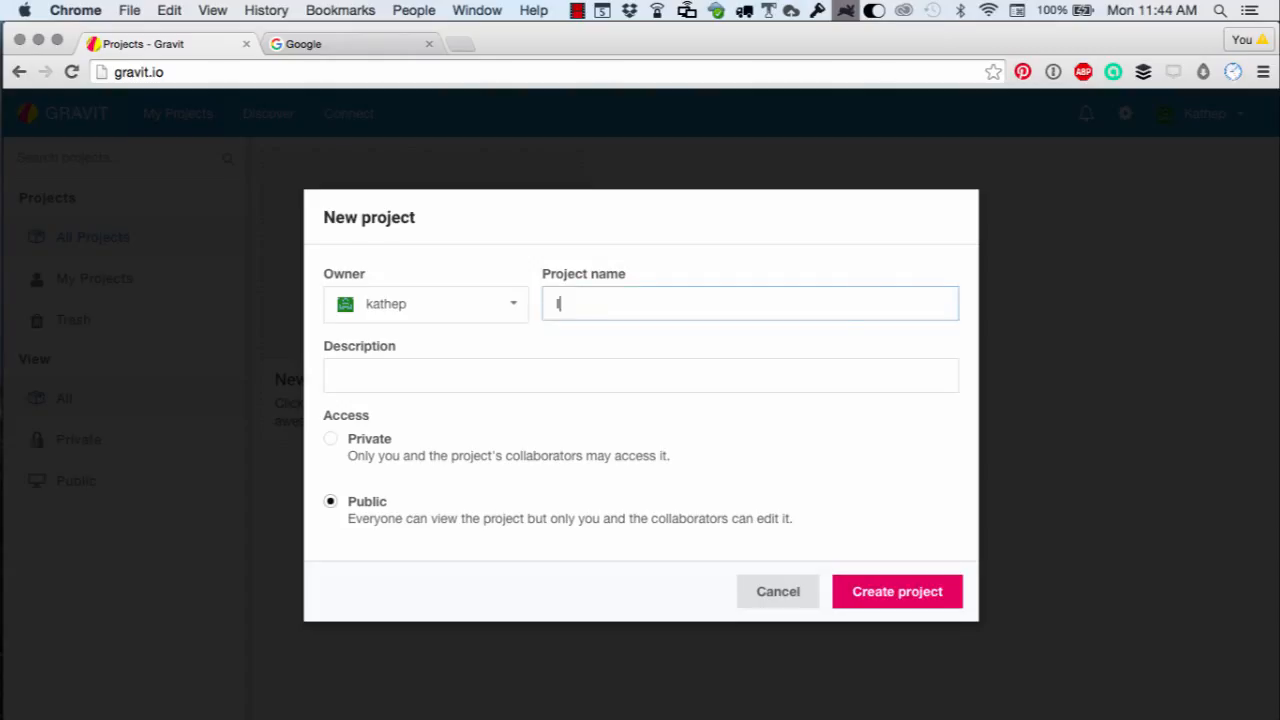
type("mage Twoa")
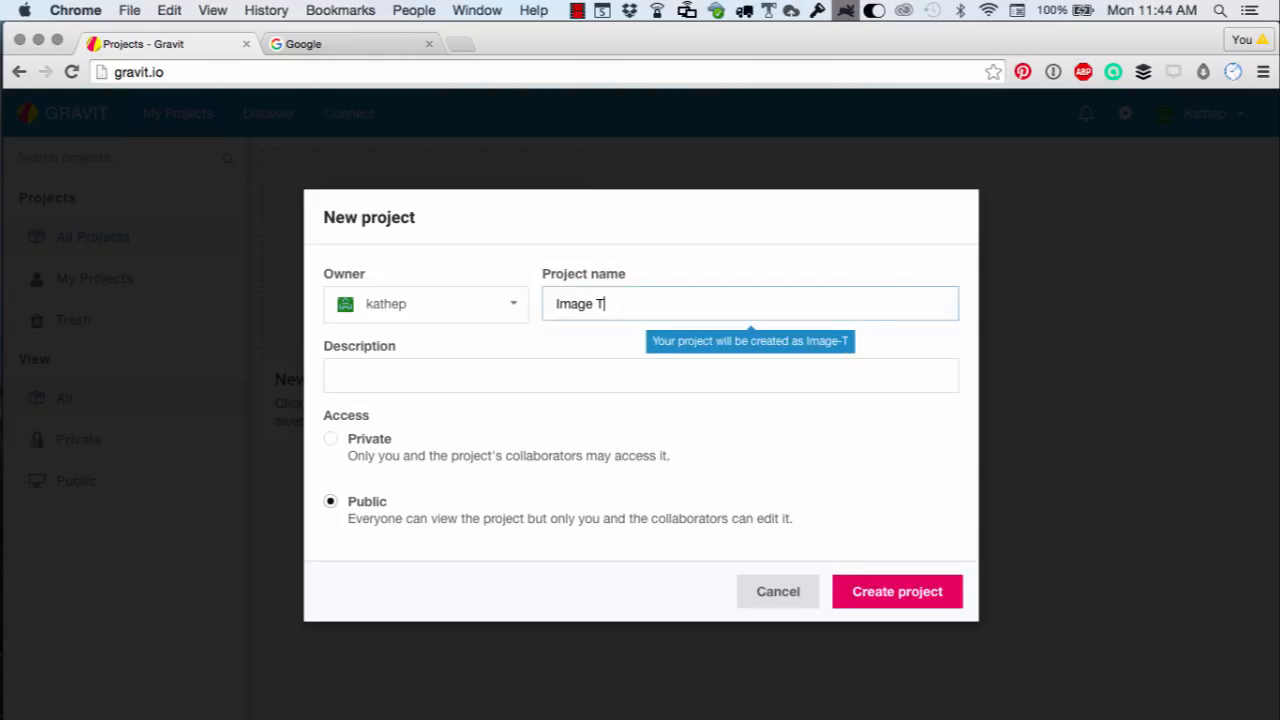
key("BackSpace")
key("BackSpace")
type("eets")
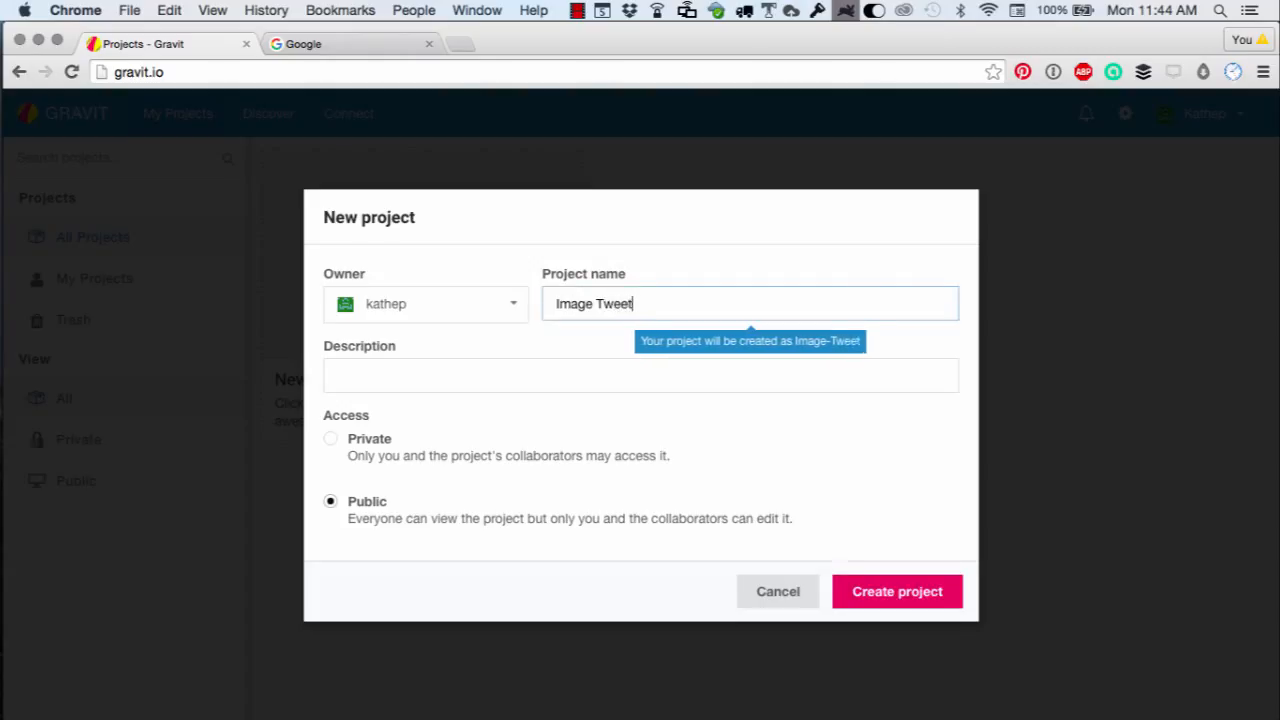
Enter the project description "For 108 Image Tweet project".
left_click(555, 375)
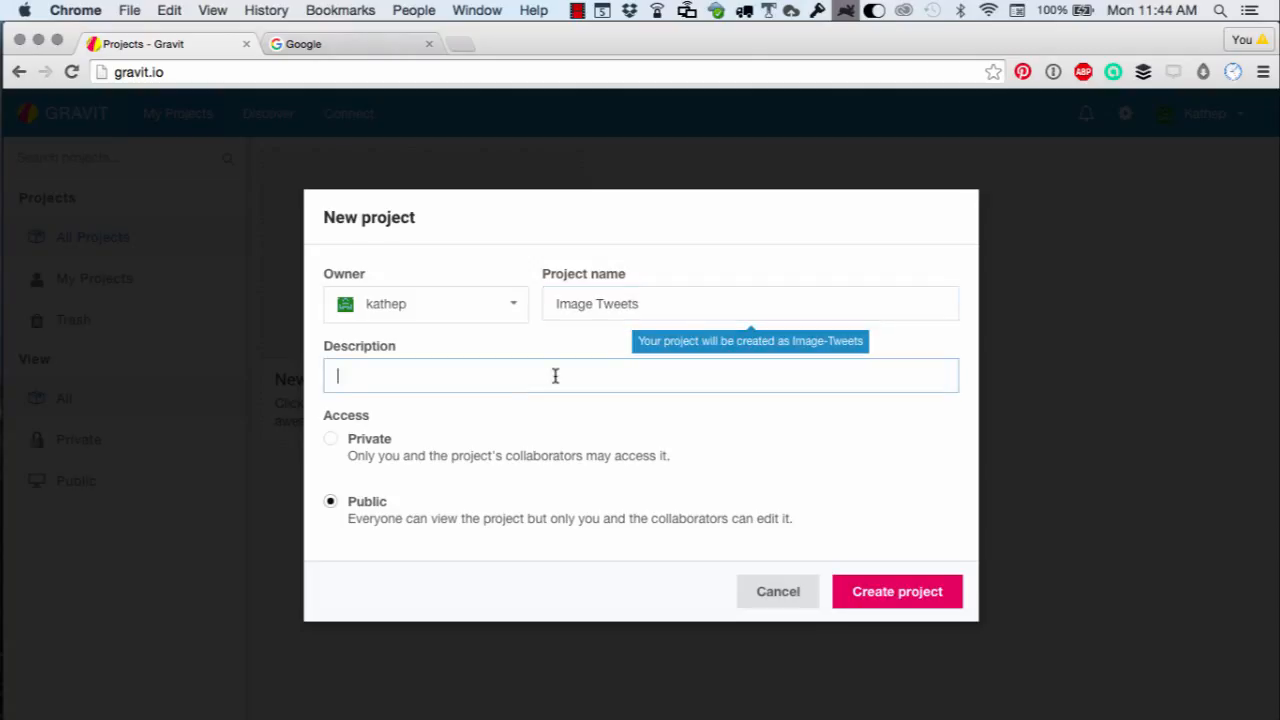
type("For 108 Image Tweet")
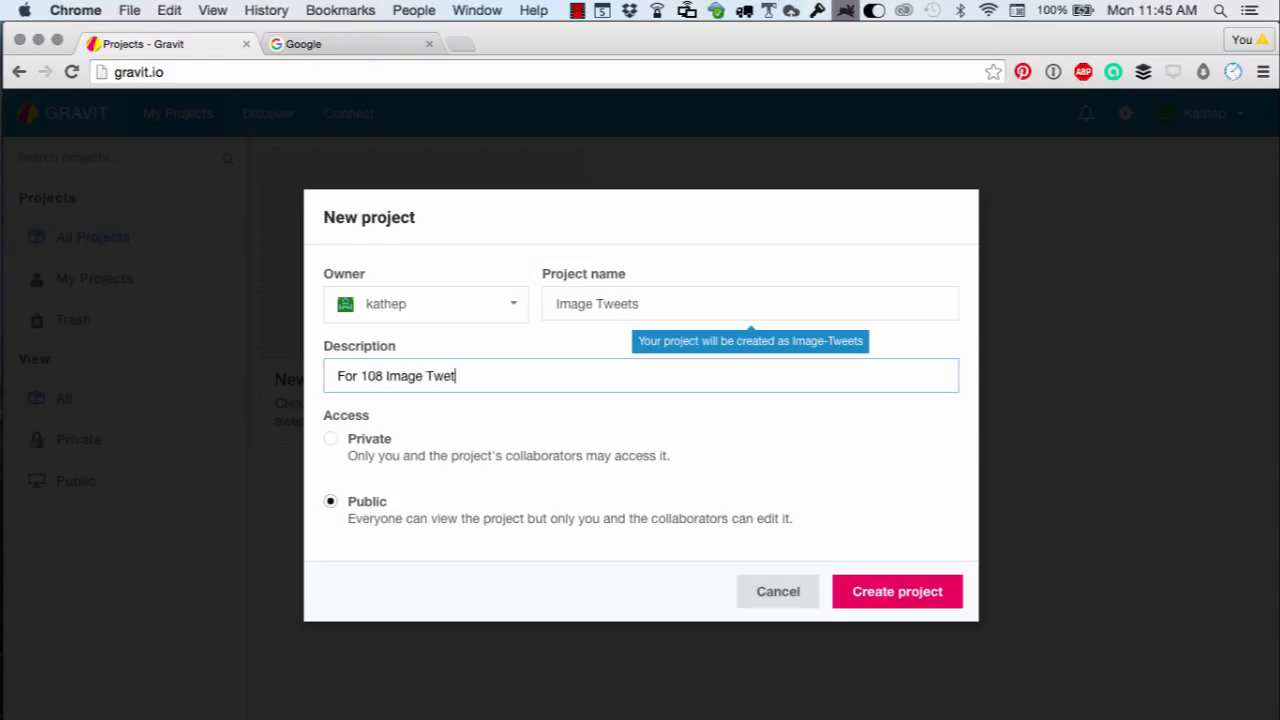
key("BackSpace")
type("et project")
Set the project access to Private, create it, and start a Twitter Post design.
left_click(331, 441)
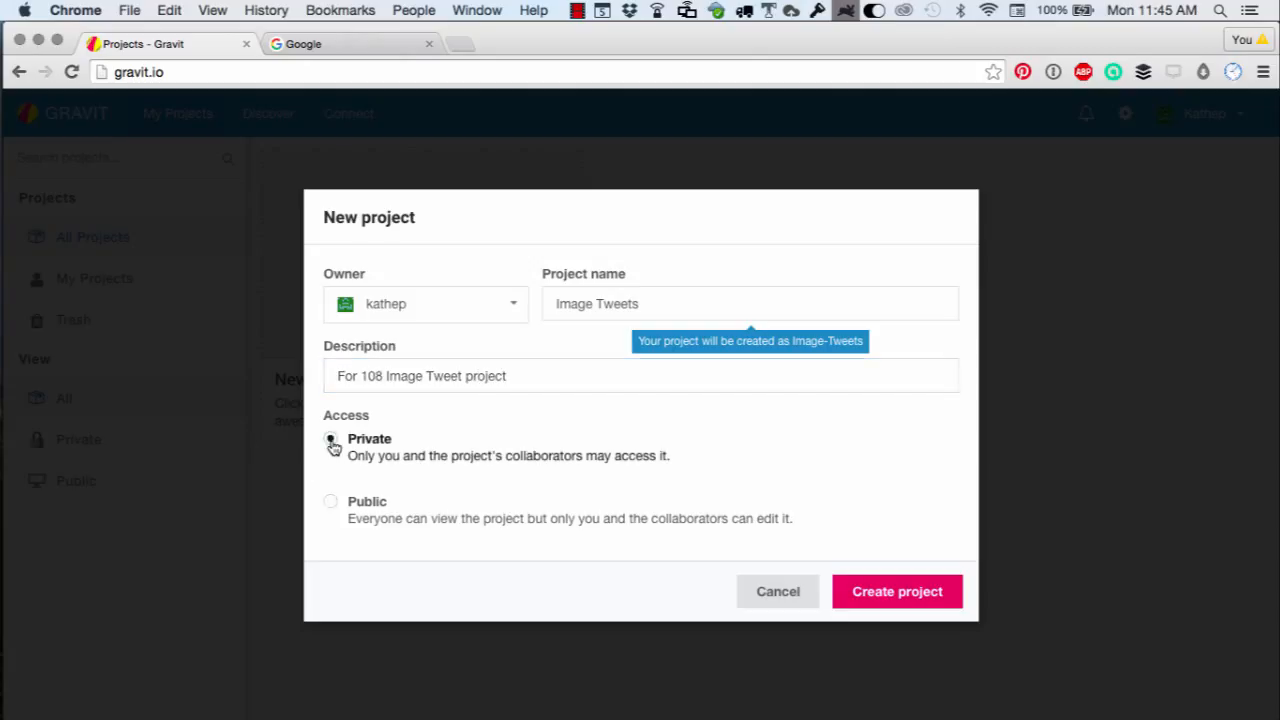
left_click(868, 600)
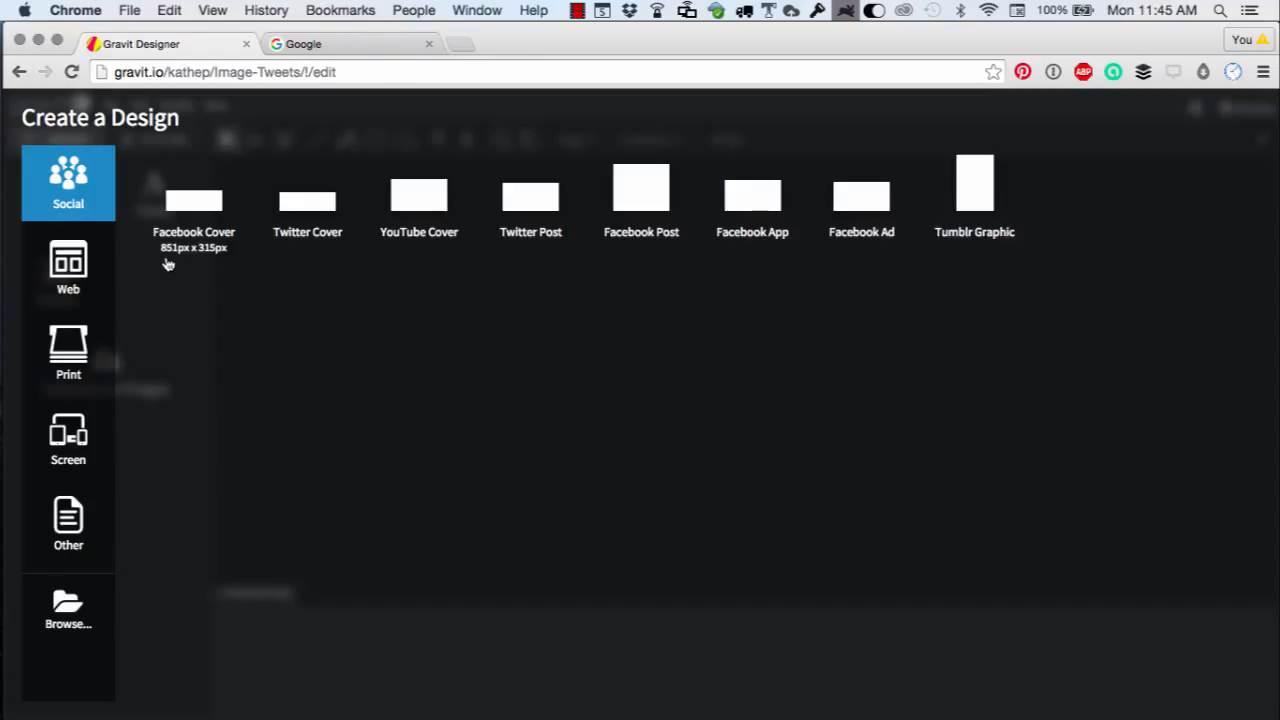
left_click(531, 198)
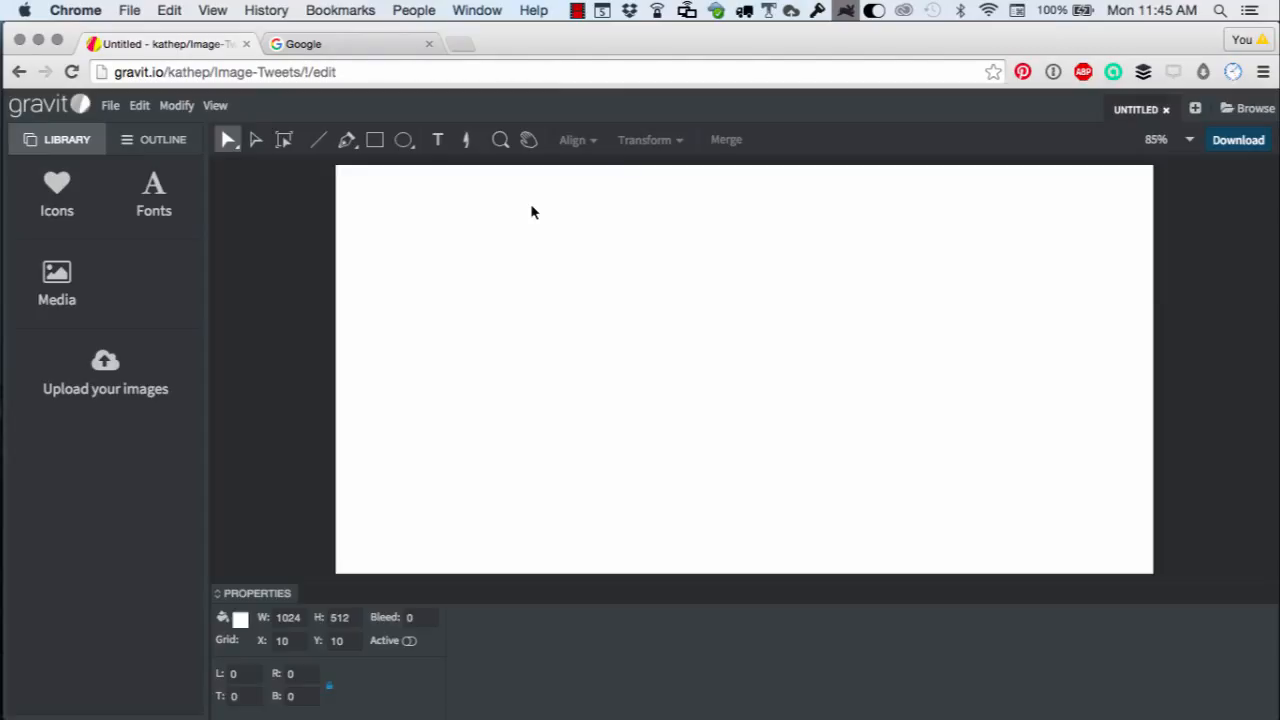
Draw a text frame about 942 by 413 px covering most of the canvas.
left_click(437, 141)
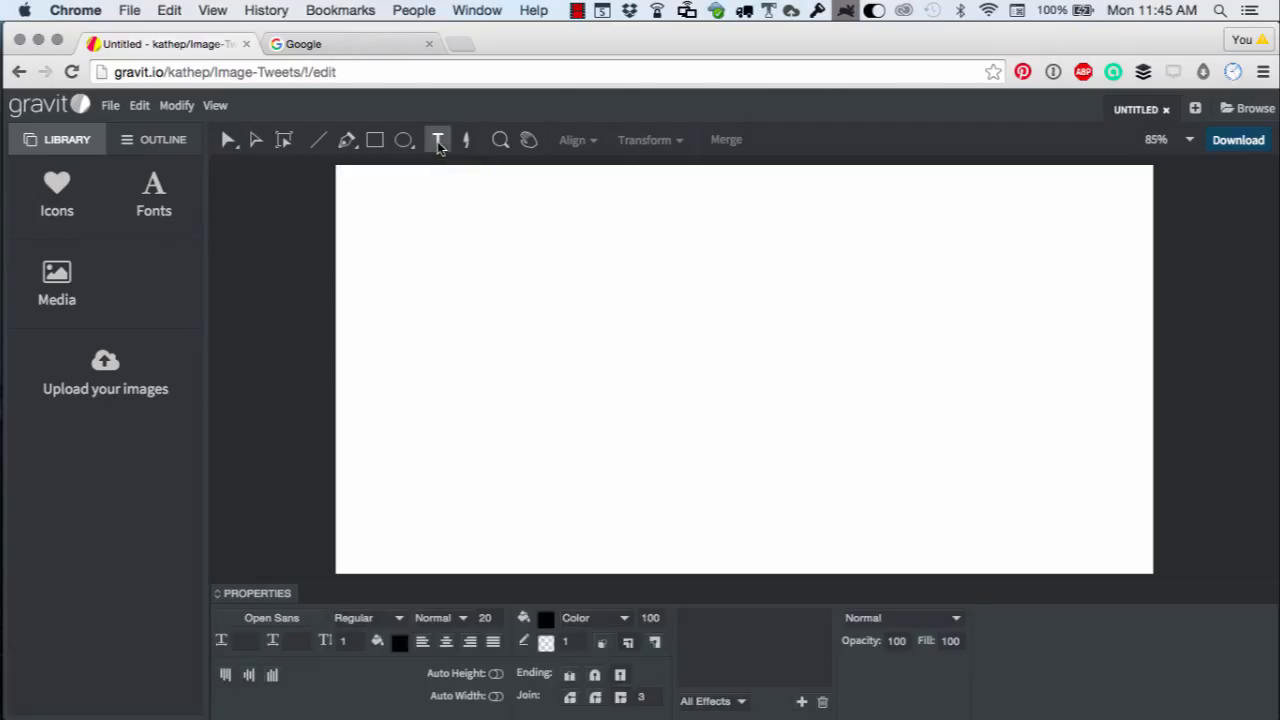
left_click_drag(372, 206, 1126, 538)
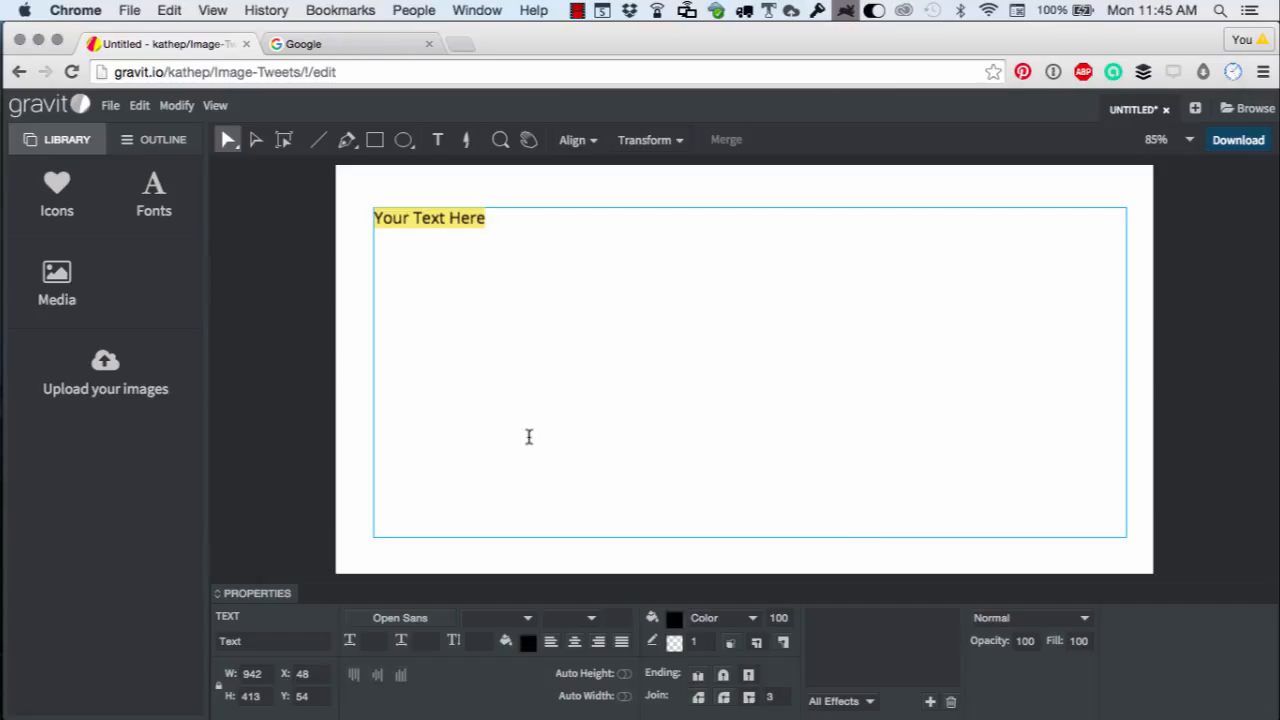
left_click(387, 340)
key("Escape")
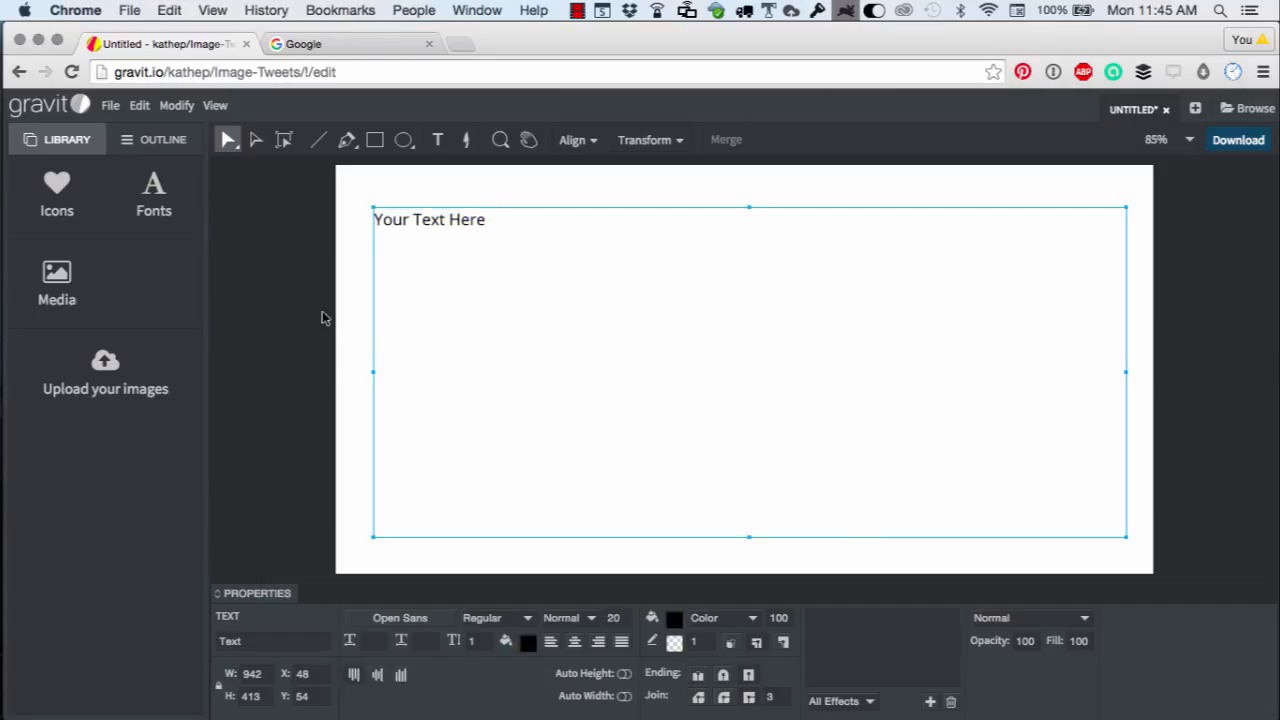
left_click(272, 300)
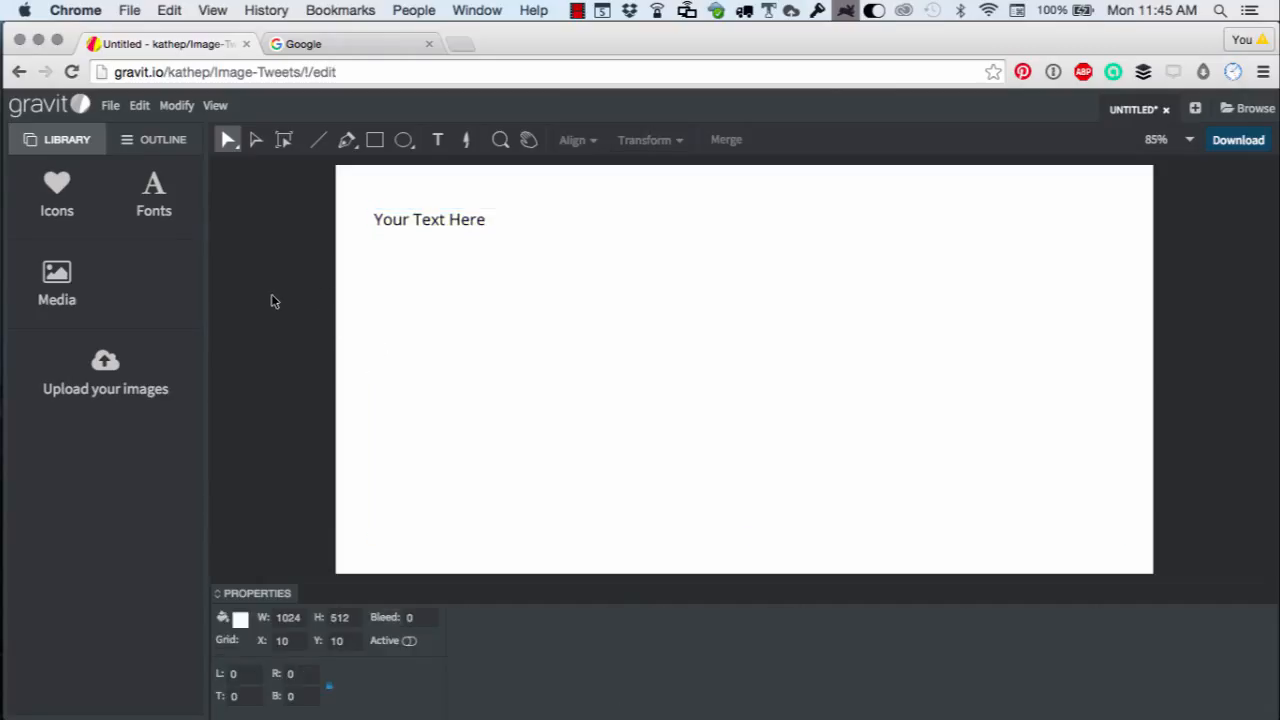
Position the text frame at X 50 and Y 50.
left_click(390, 298)
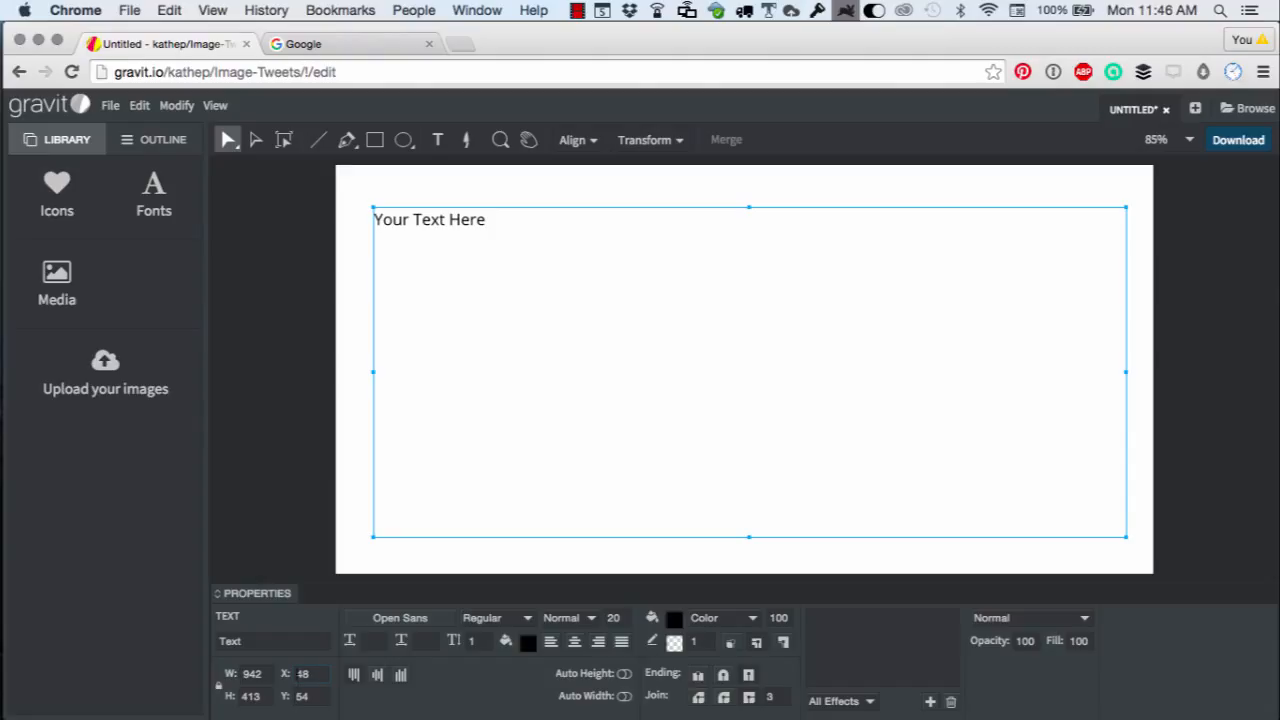
double_click(302, 674)
type("50")
key("Return")
double_click(301, 696)
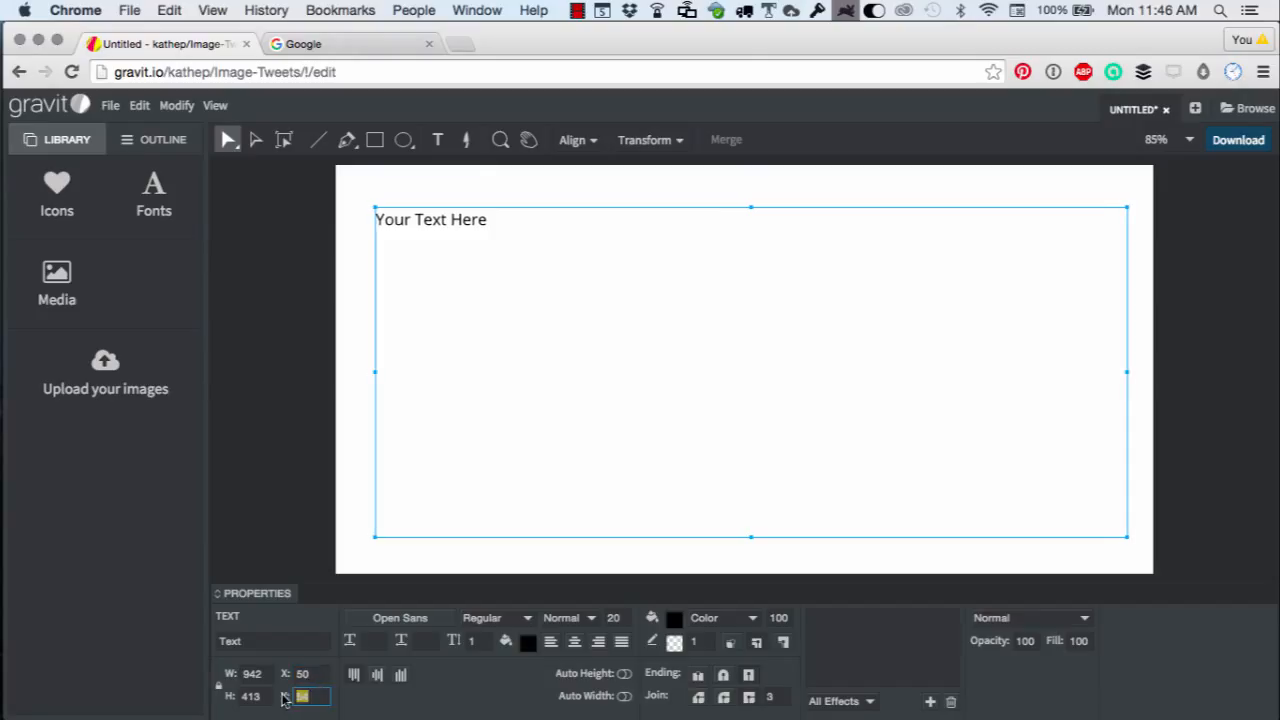
type("50")
key("Return")
Resize the text frame to 924 wide by 412 high.
double_click(246, 674)
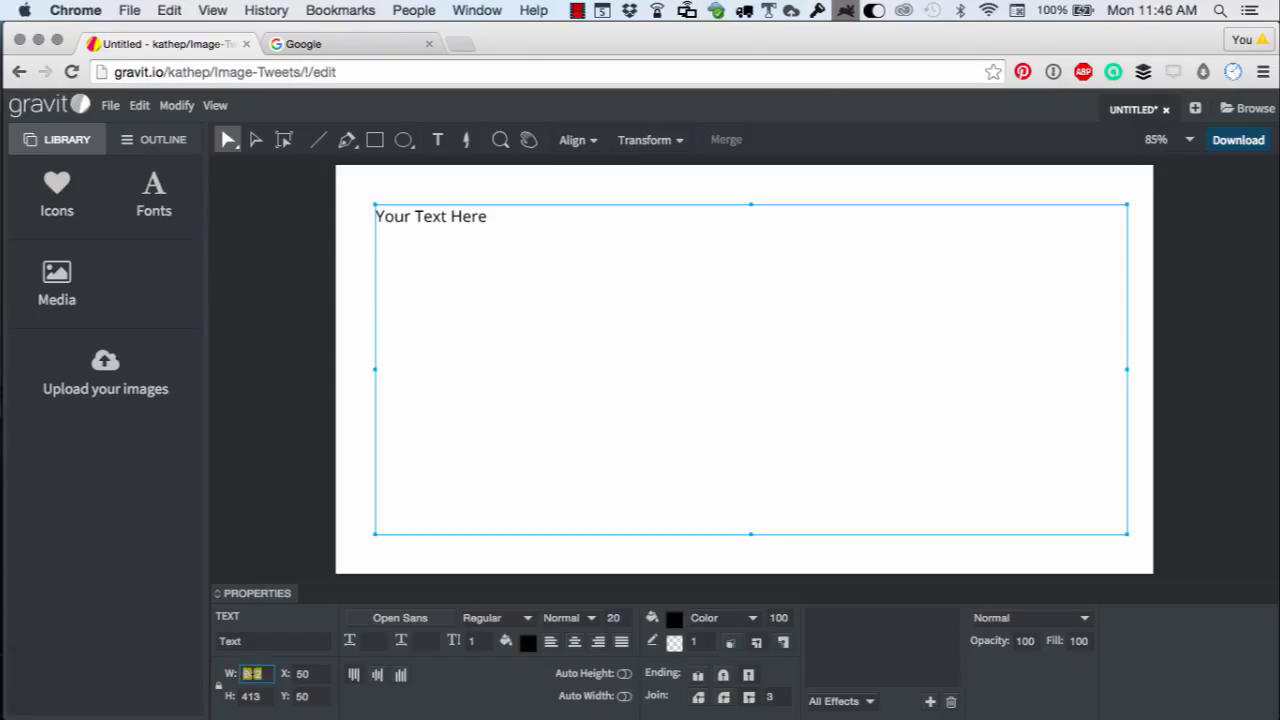
left_click(220, 688)
double_click(250, 674)
key("BackSpace")
type("924")
key("Return")
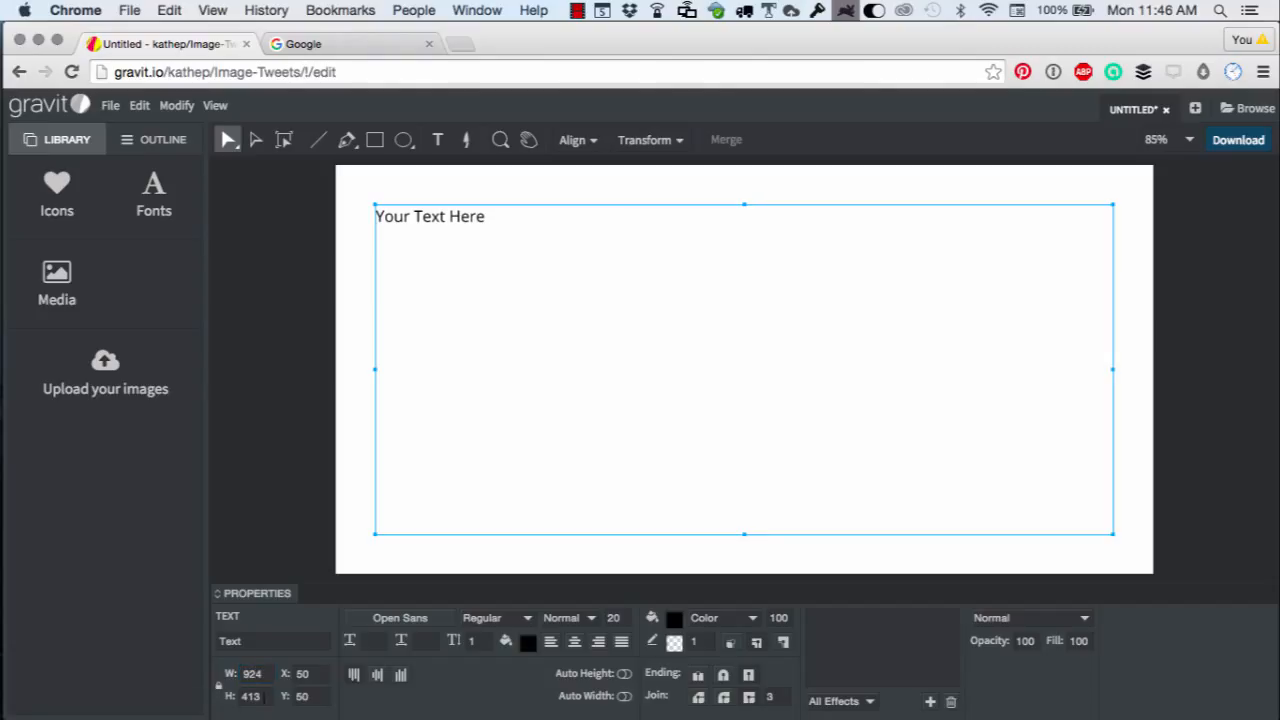
left_click(262, 697)
type("412")
key("Return")
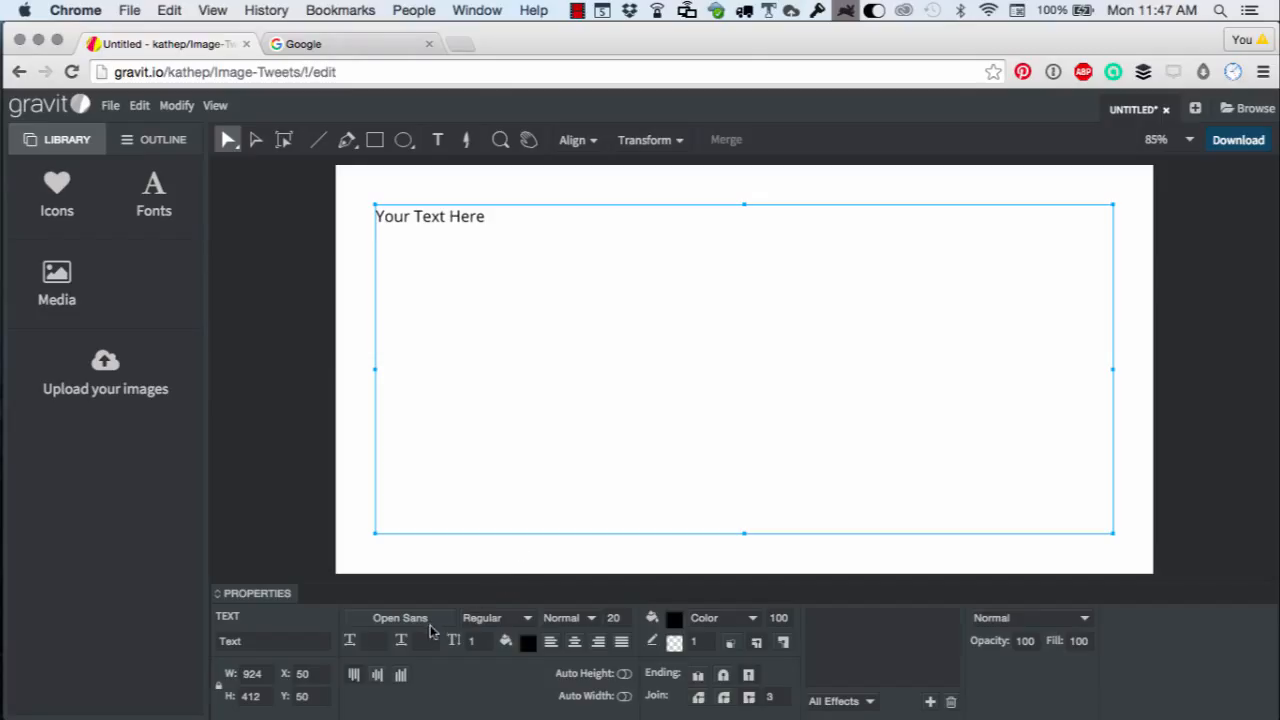
Replace the placeholder text with the pasted quote "Being right isn't enough." —Barack Obama.
double_click(457, 218)
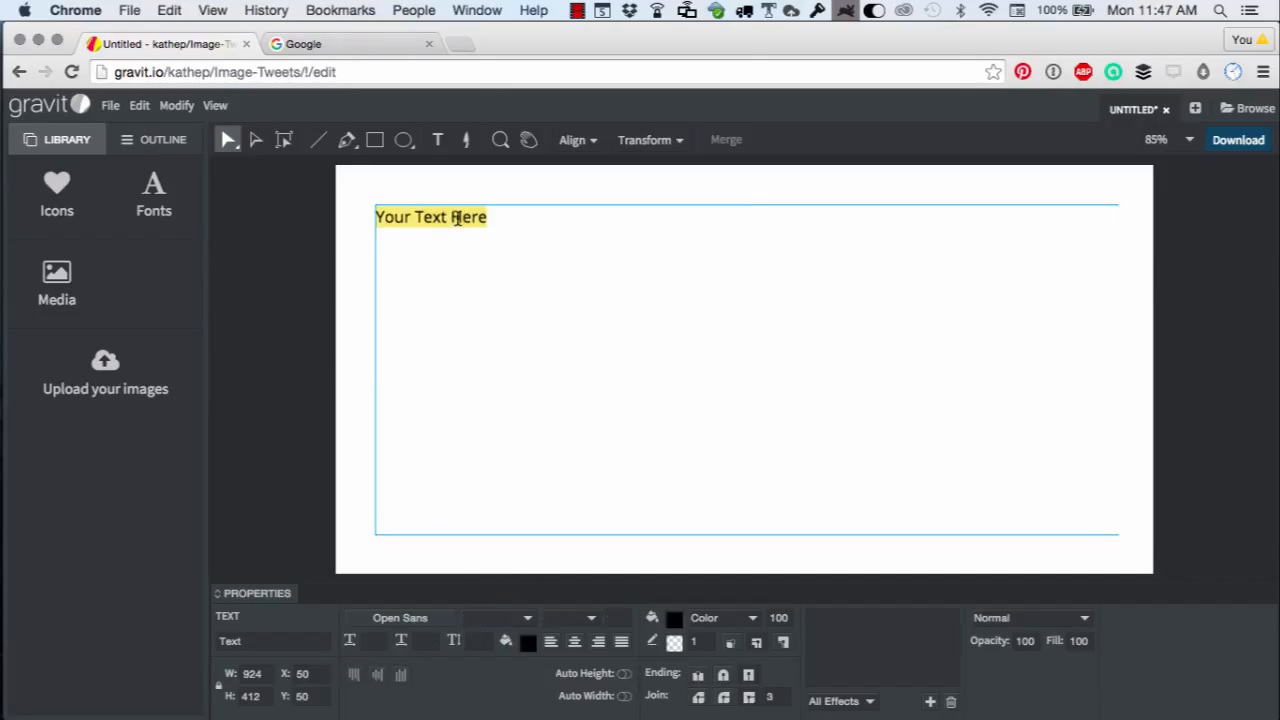
type("\"Being right isn't enough.\" —Barack Obama")
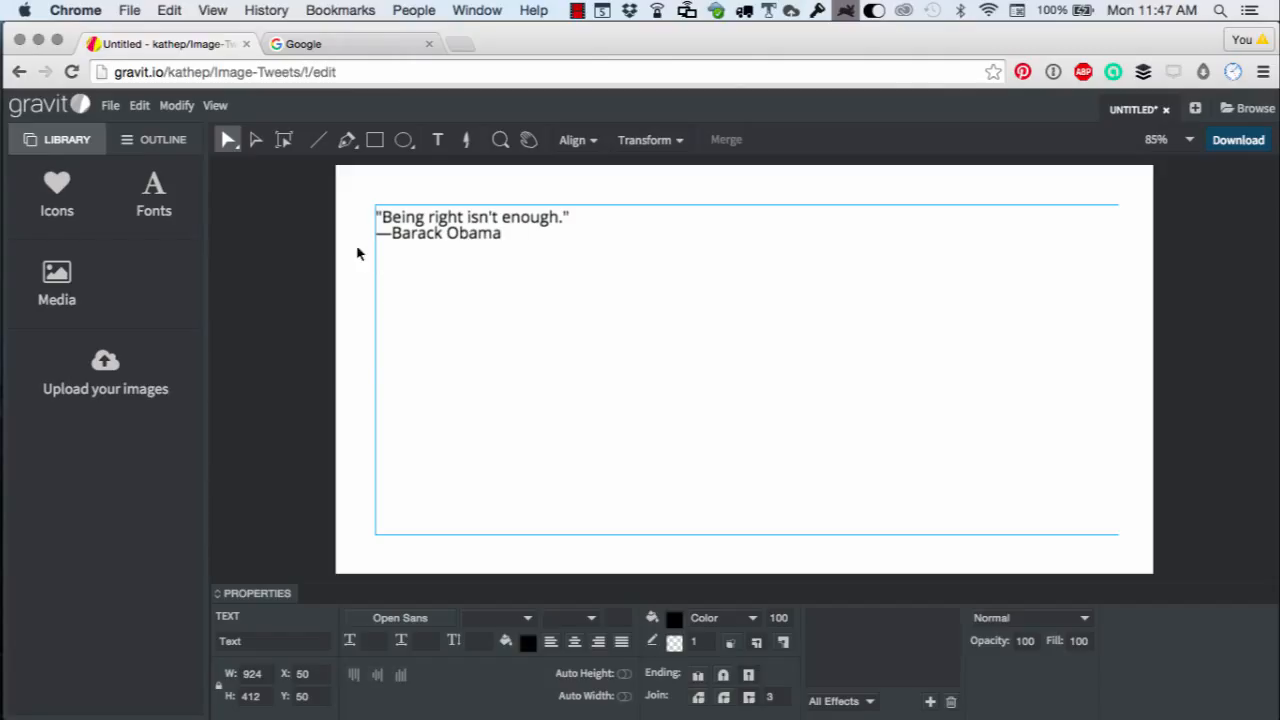
key("Escape")
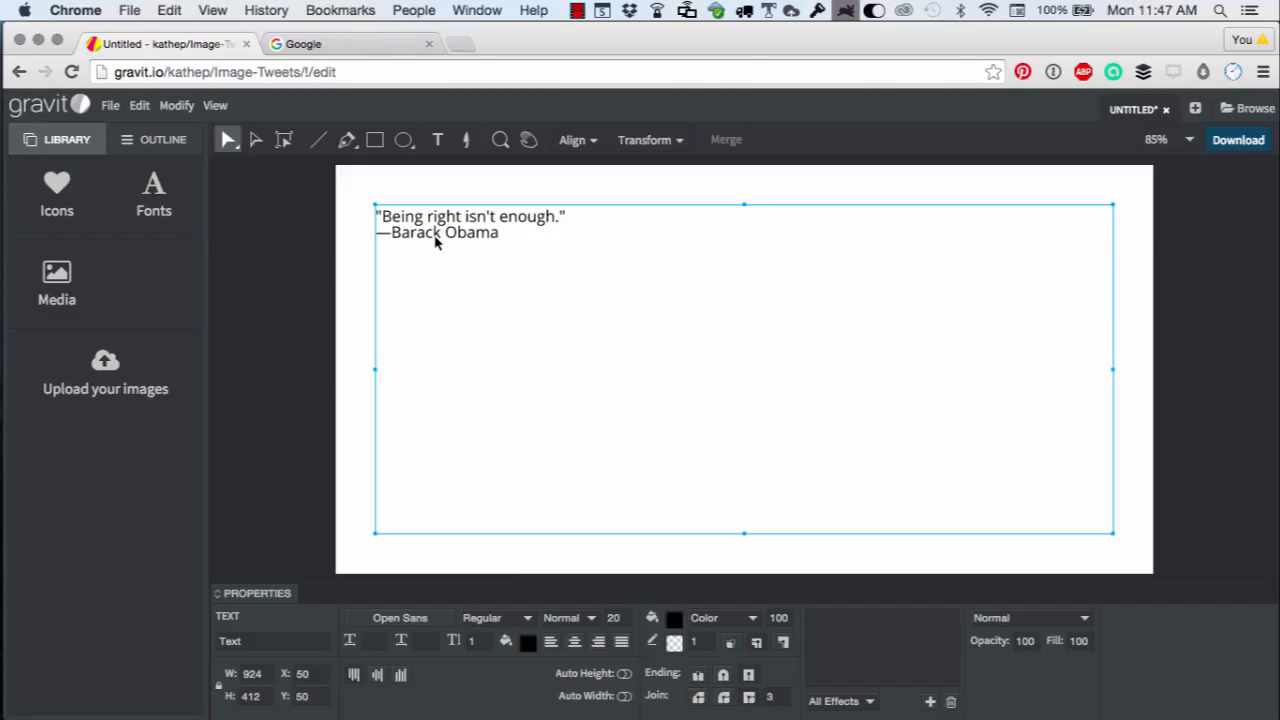
Change the quote's font to Alfa Slab One.
left_click(437, 620)
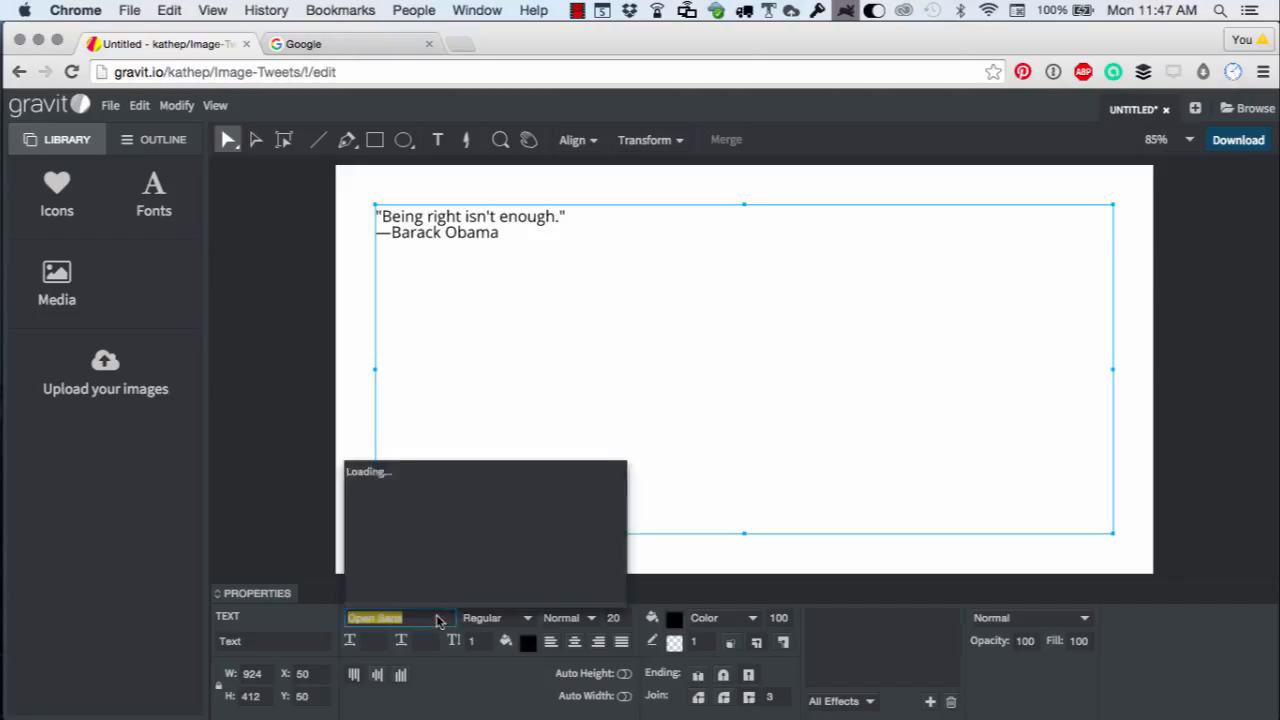
scroll(468, 554, "down", 5)
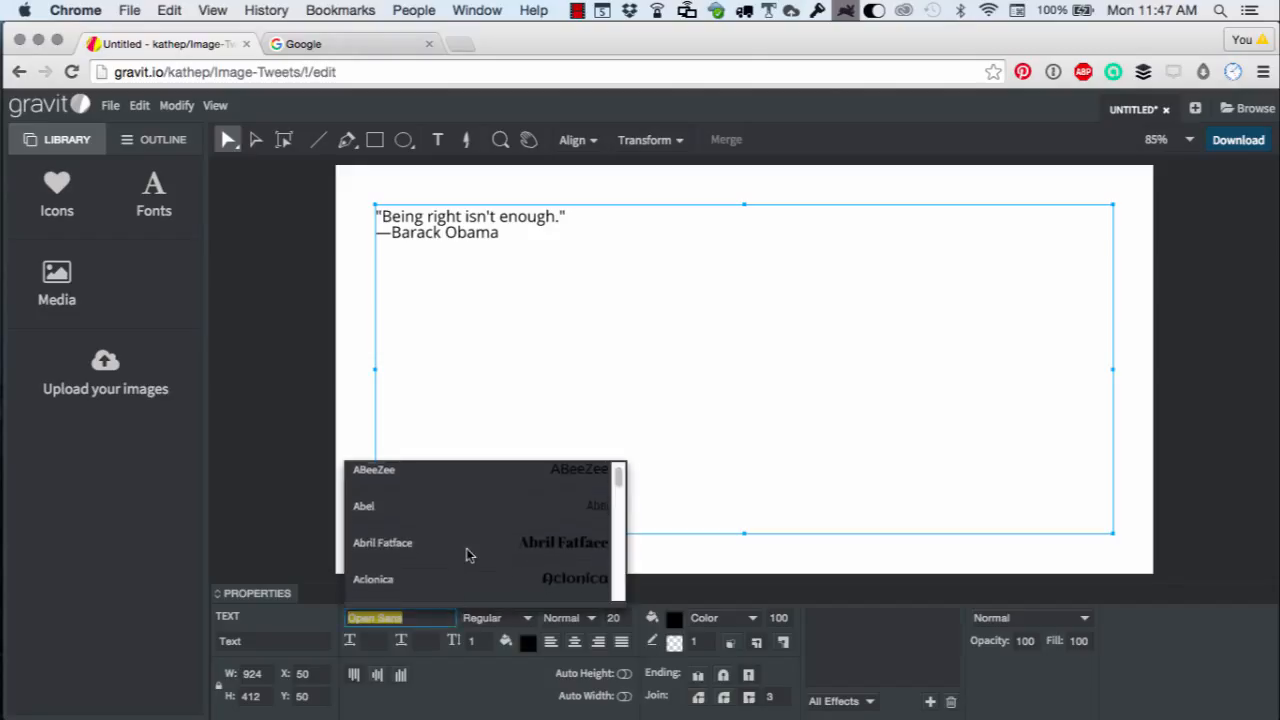
scroll(466, 552, "down", 5)
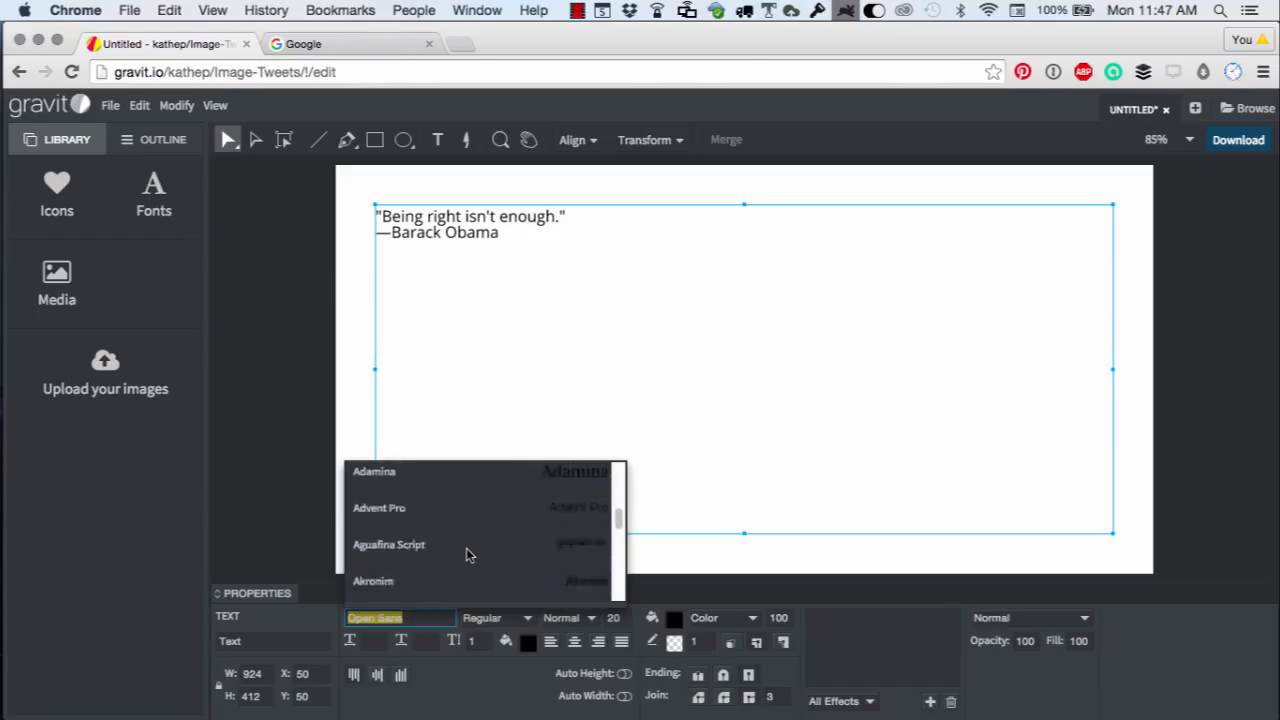
scroll(468, 555, "down", 2)
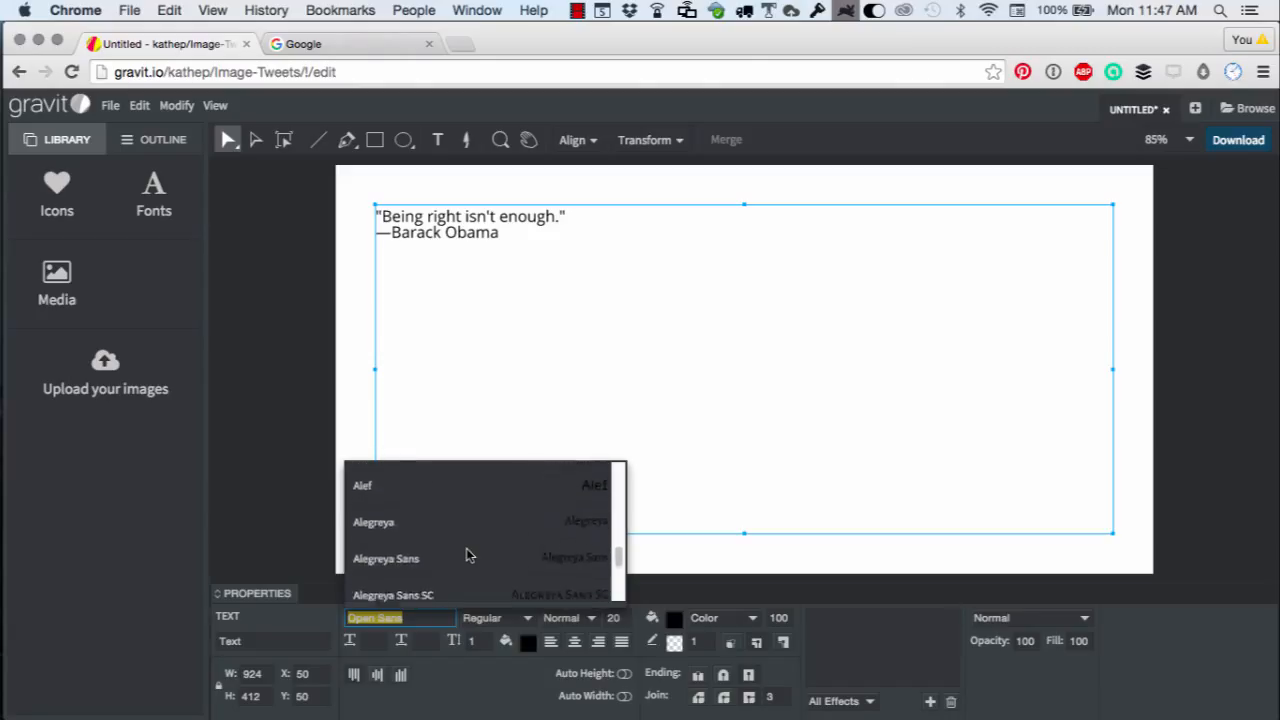
scroll(468, 555, "up", 3)
scroll(466, 555, "up", 4)
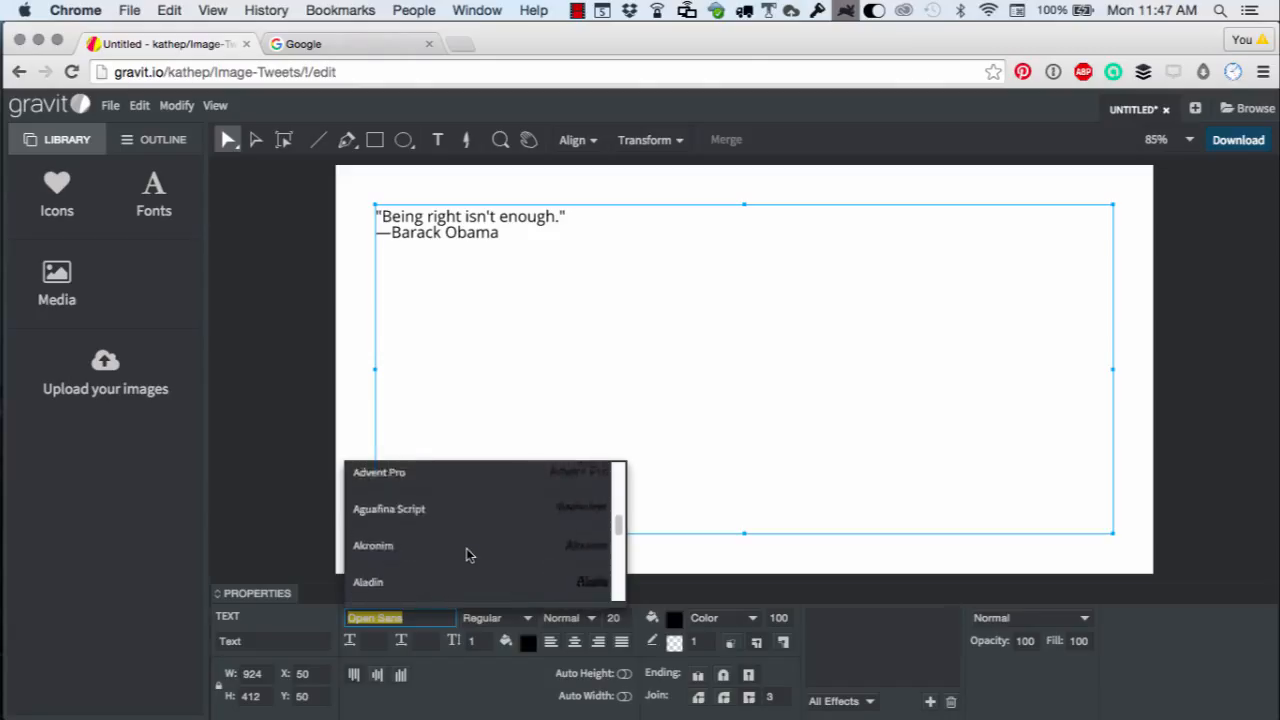
scroll(466, 555, "down", 7)
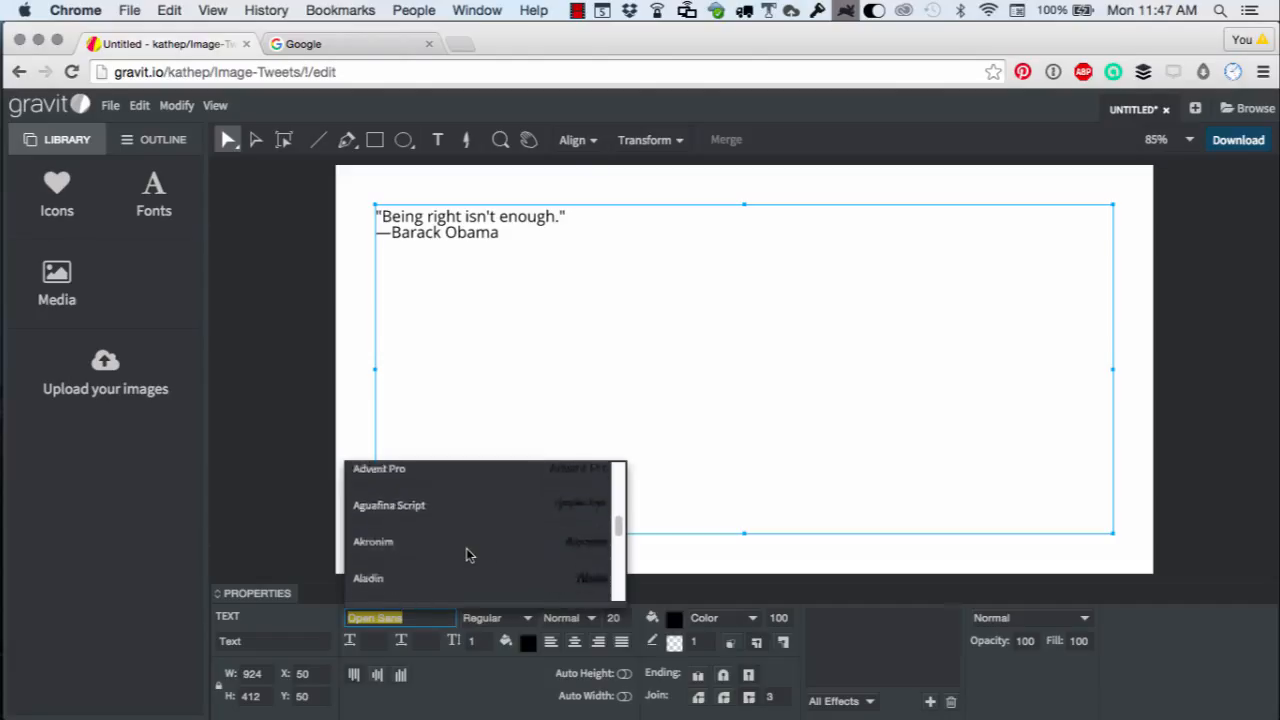
scroll(466, 555, "down", 3)
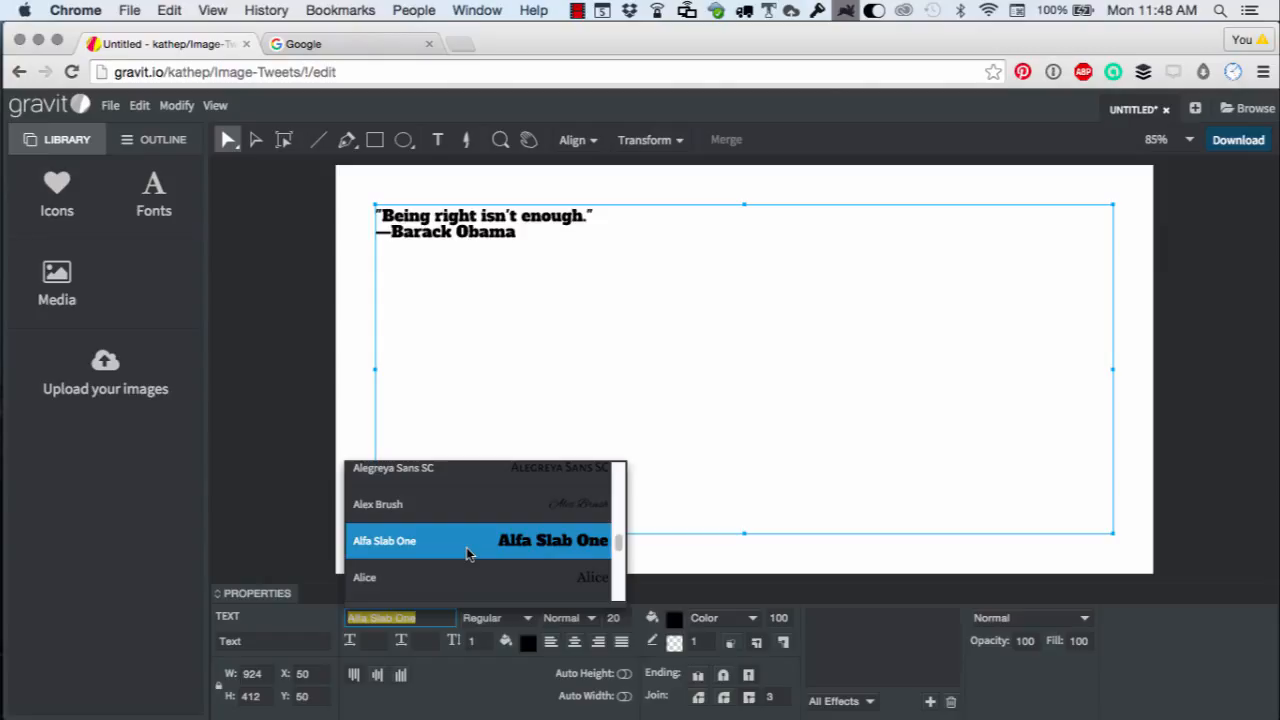
Set the quote's font size to 60.
left_click(613, 617)
key("Up")
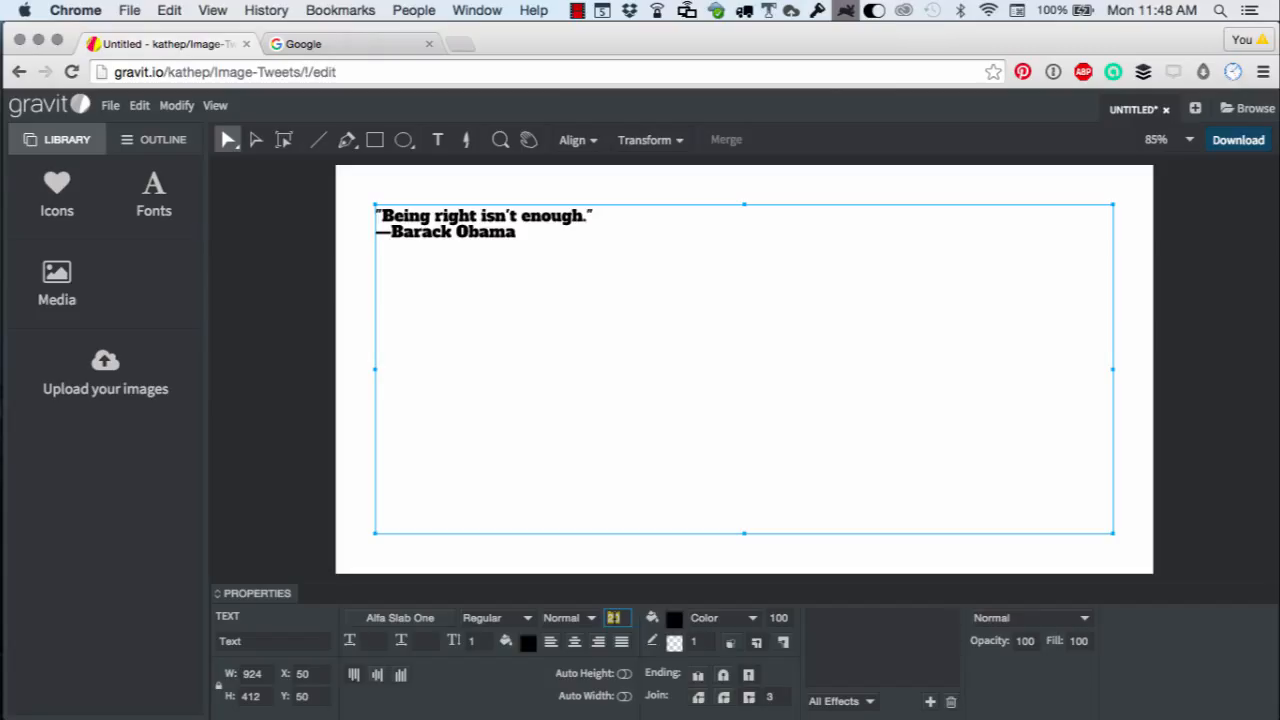
type("60")
key("Return")
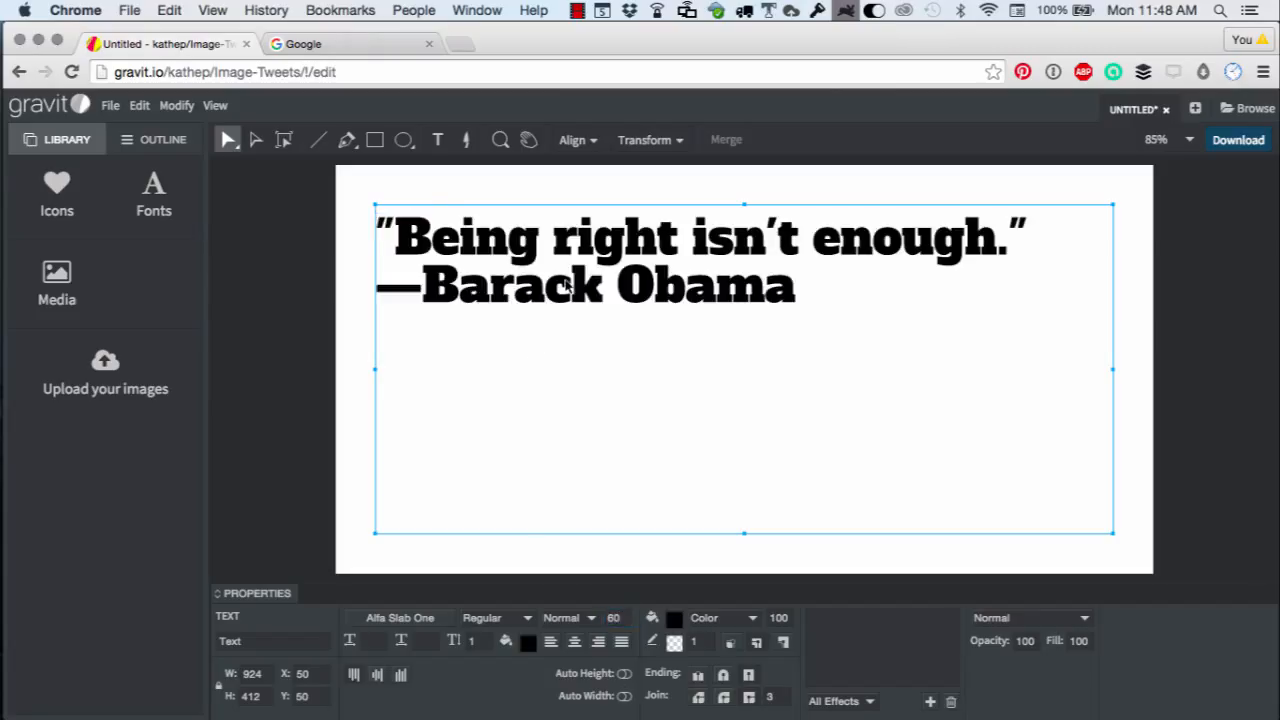
left_click(309, 473)
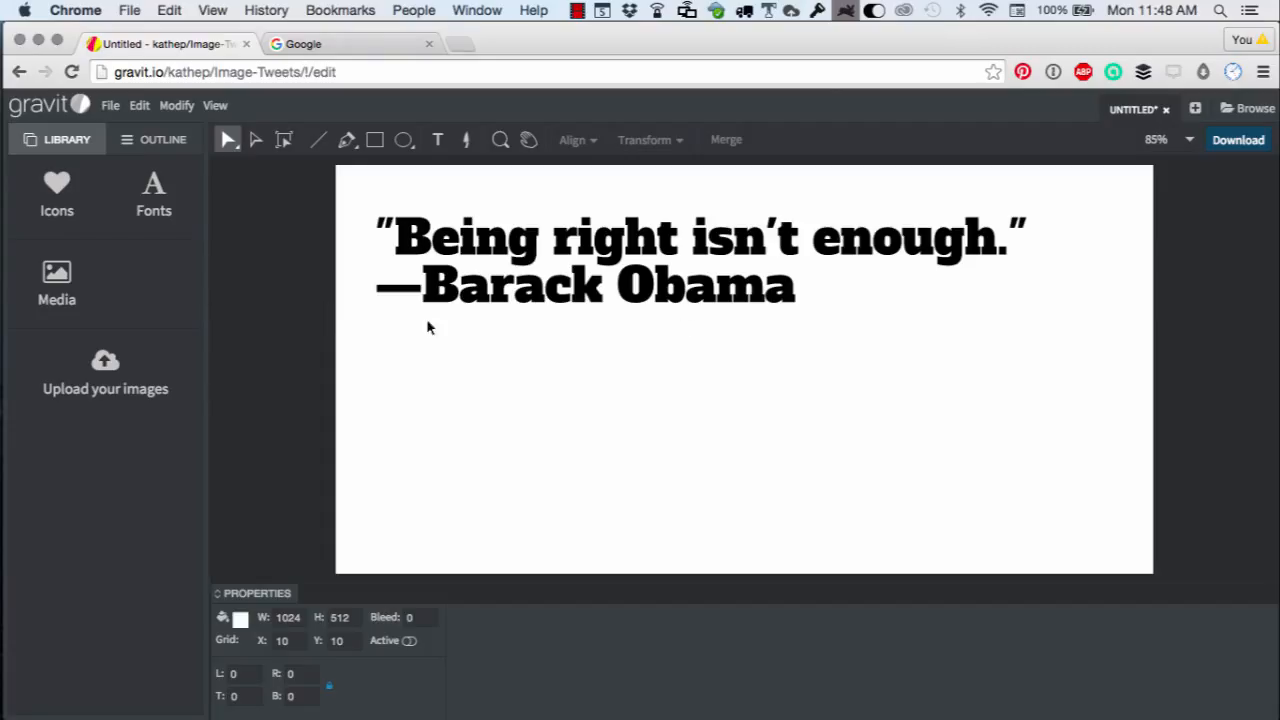
Upload Official_portrait_of_Barack_Obama.jpg and place it onto the canvas.
left_click(110, 393)
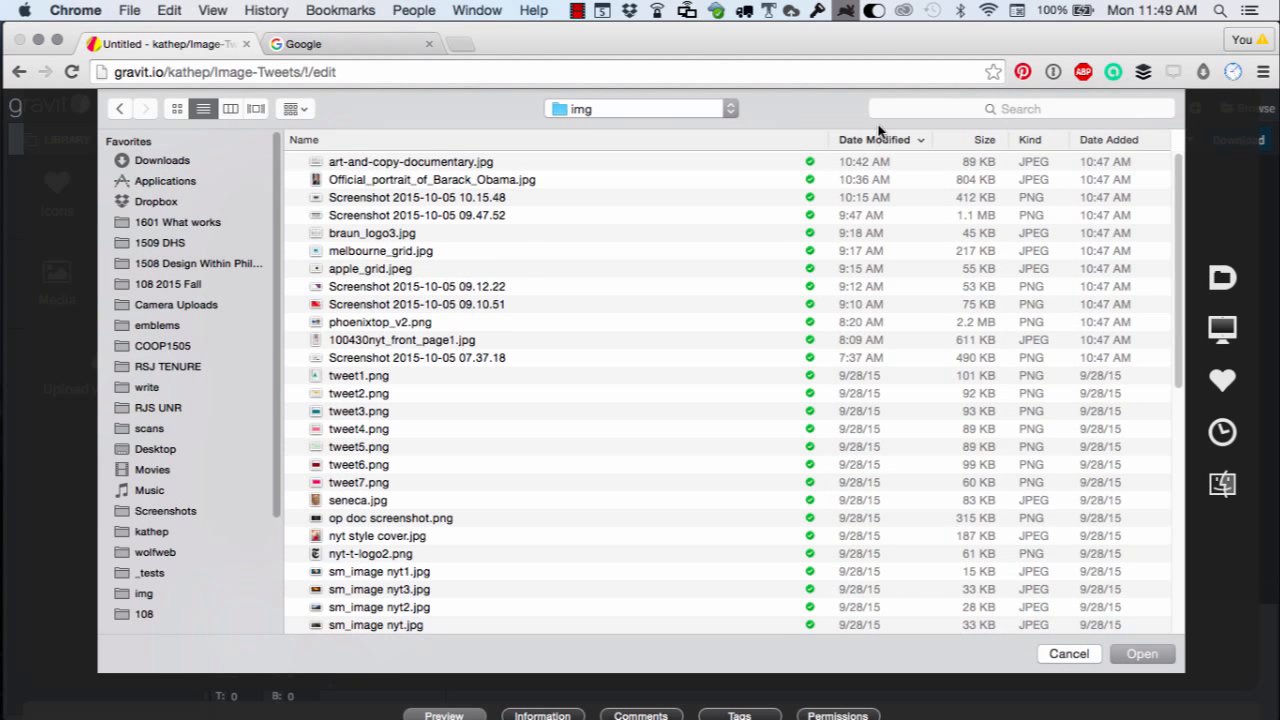
double_click(405, 180)
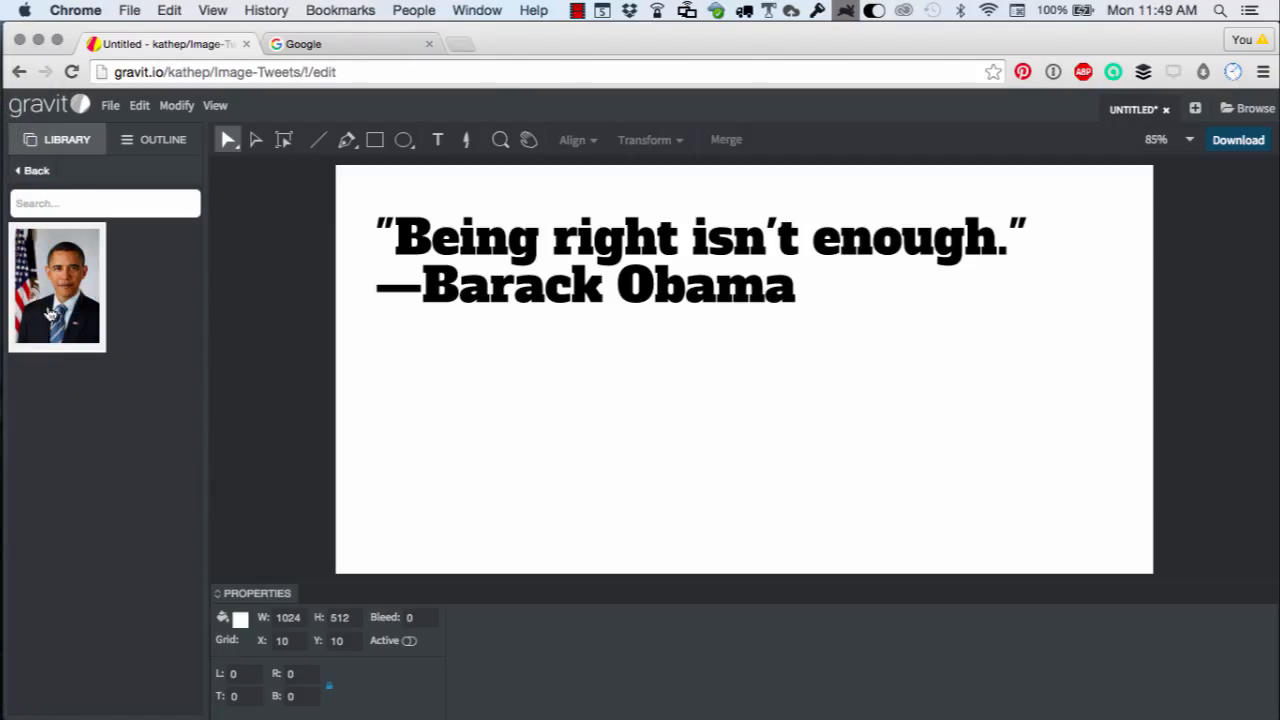
left_click_drag(50, 315, 610, 476)
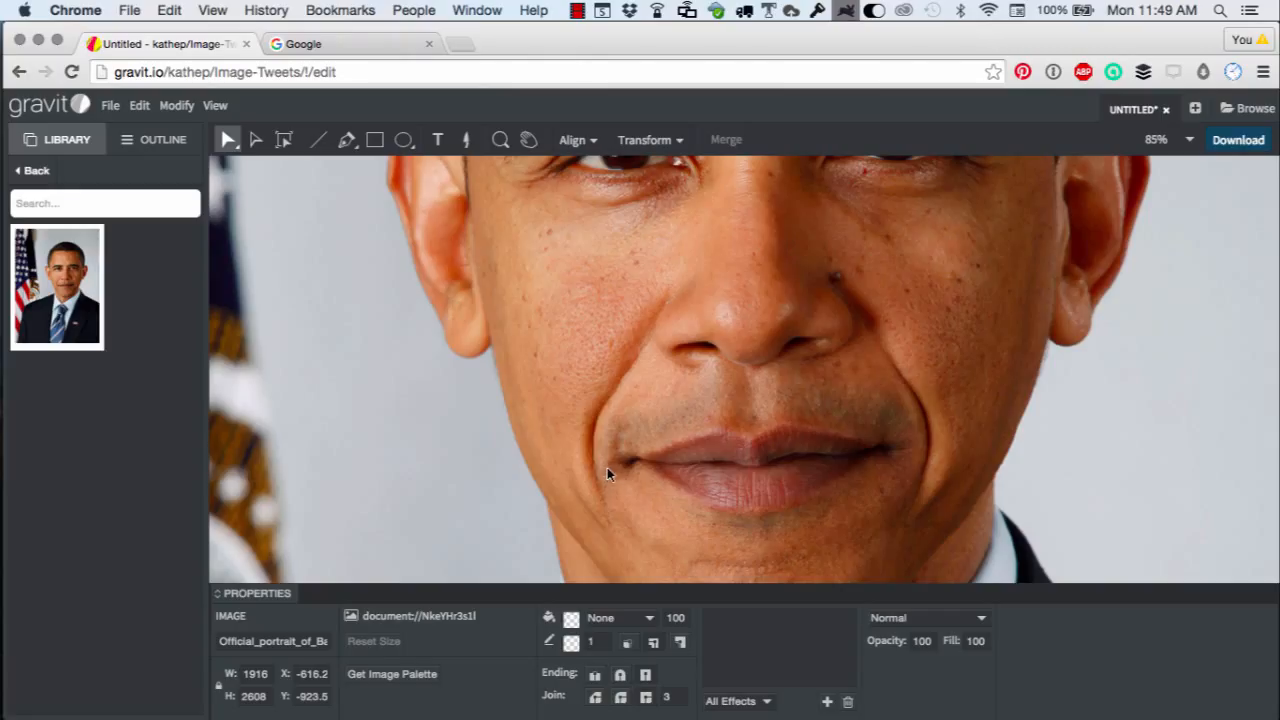
Reposition the portrait and resize it to a width of 200 with proportions locked.
left_click_drag(537, 371, 745, 456)
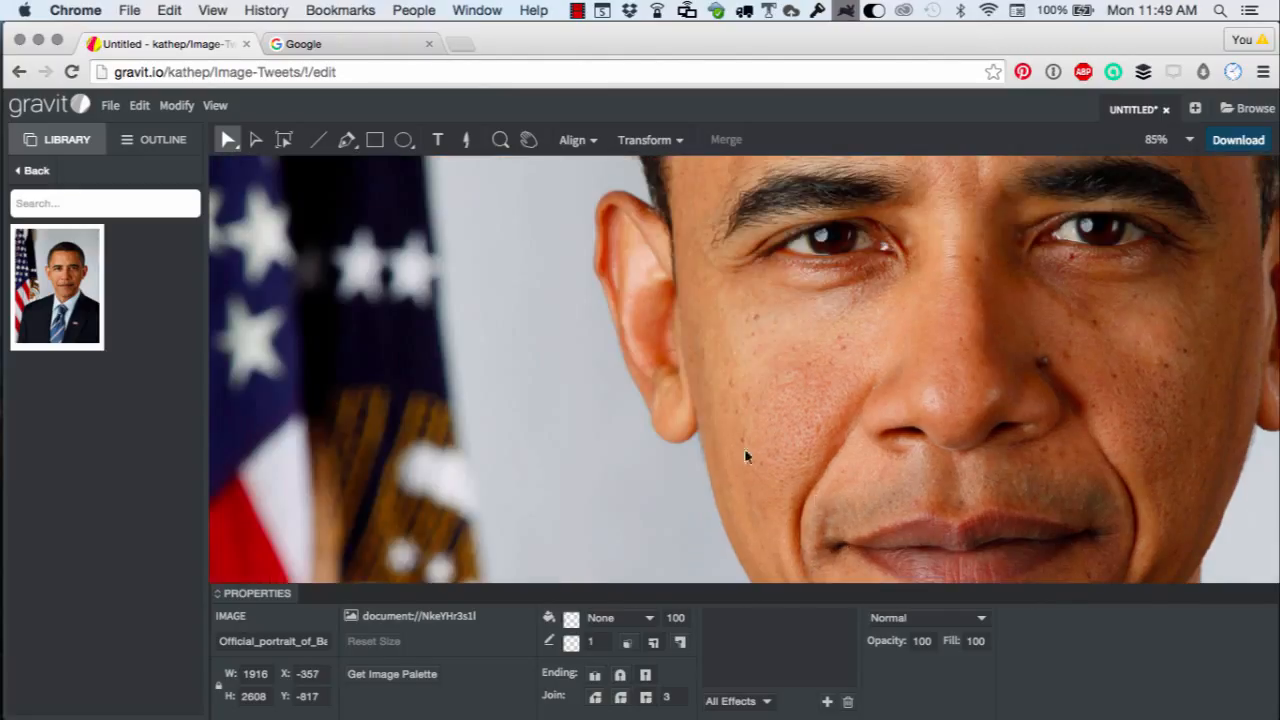
left_click_drag(628, 408, 688, 538)
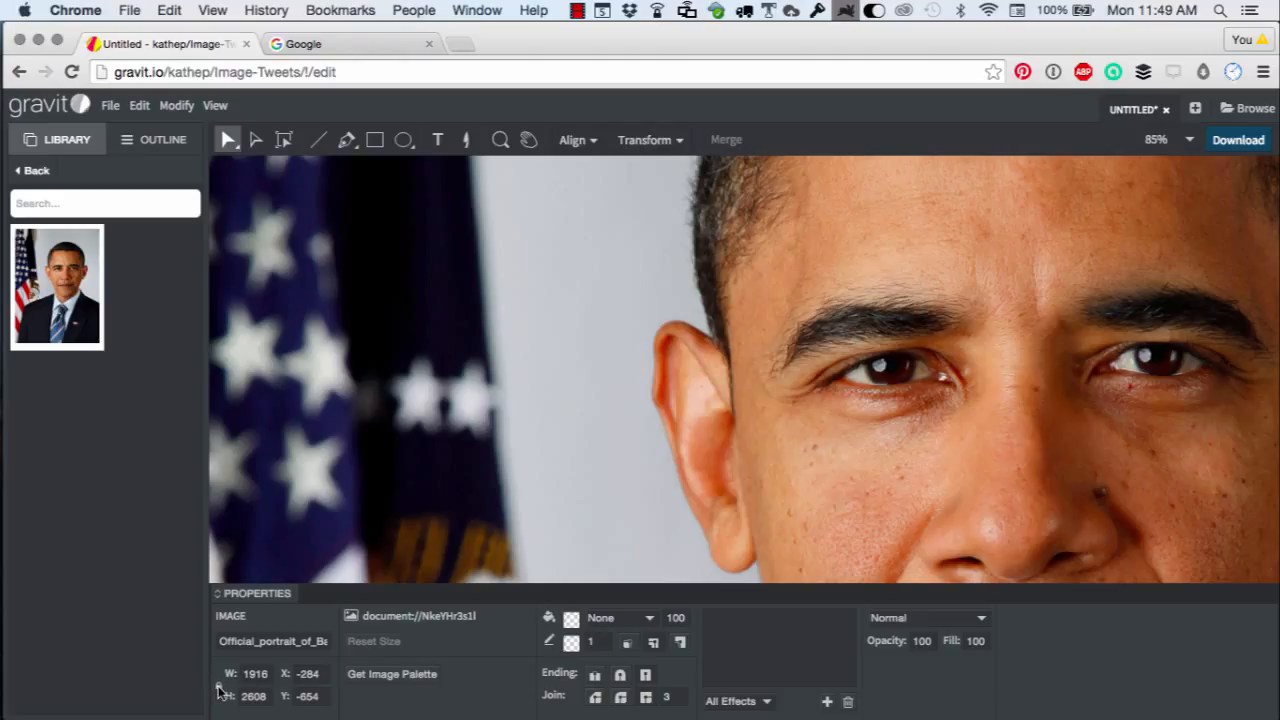
left_click(218, 686)
left_click(247, 674)
type("200")
key("Return")
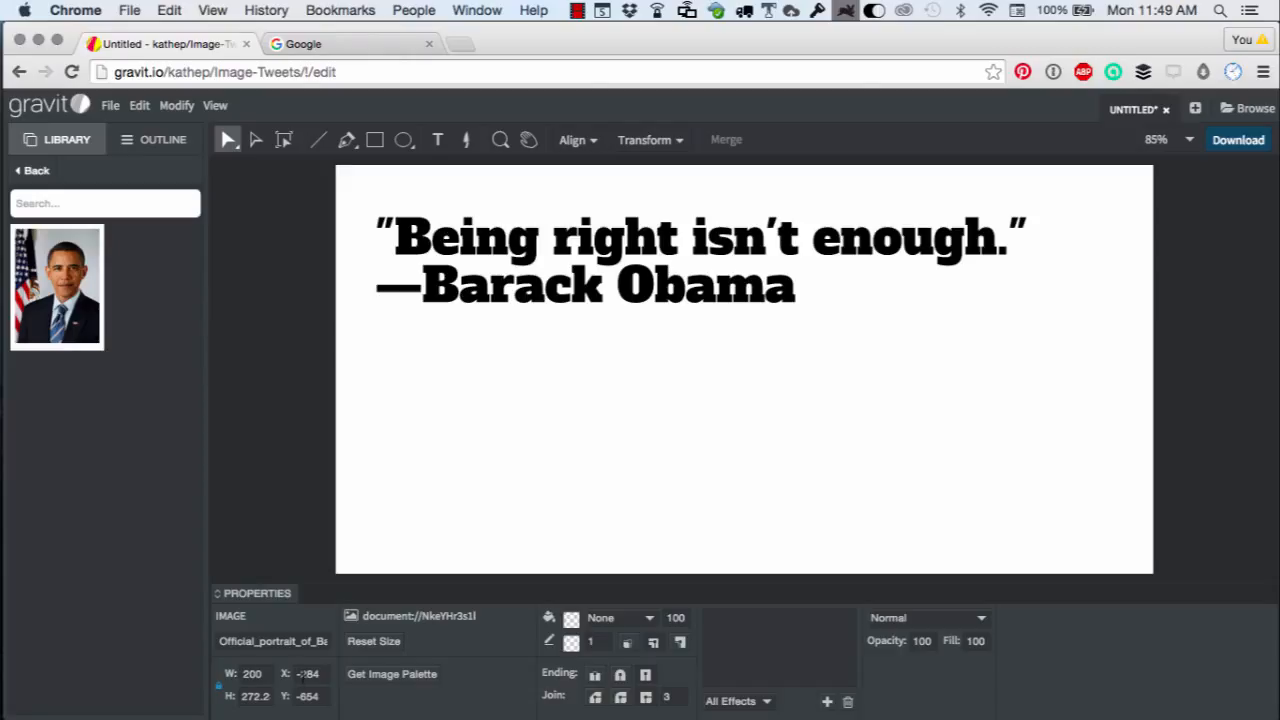
Place the portrait at X 0 and Y 0.
left_click_drag(327, 674, 274, 674)
type("0")
key("Return")
double_click(305, 696)
type("0")
key("Return")
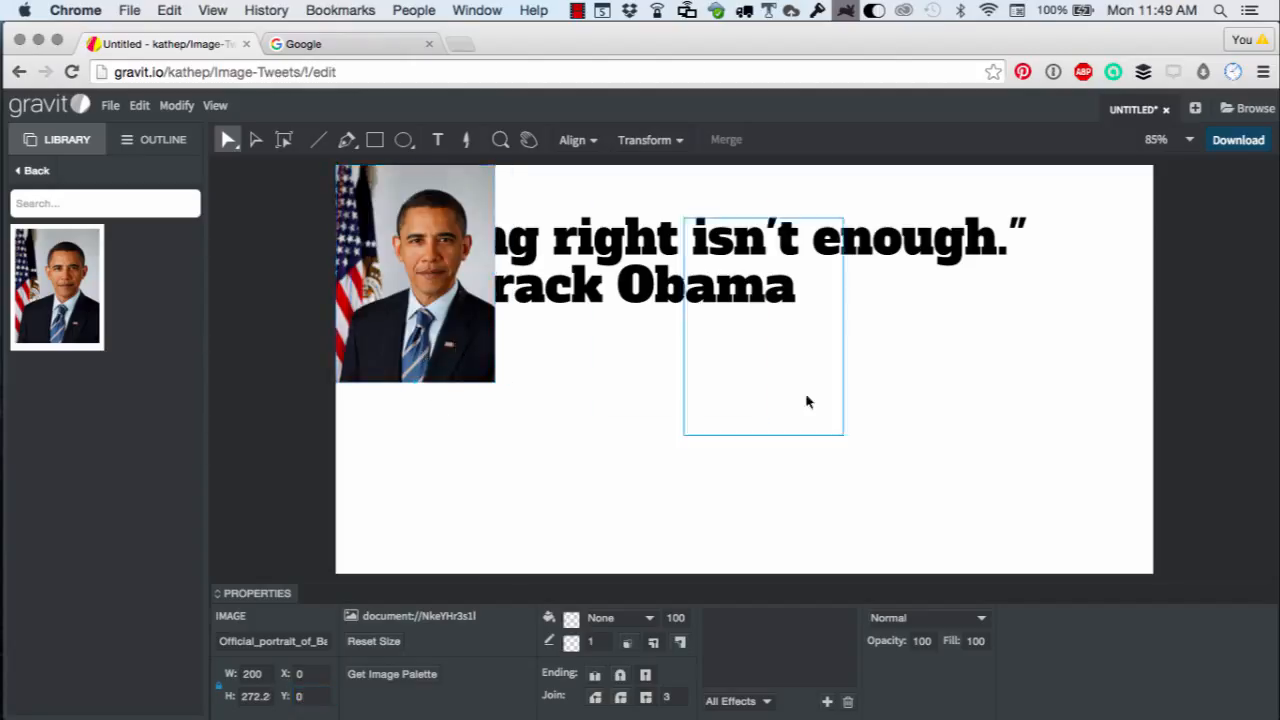
Move the portrait to the right side of the canvas and set its width to 250.
left_click_drag(808, 401, 1168, 447)
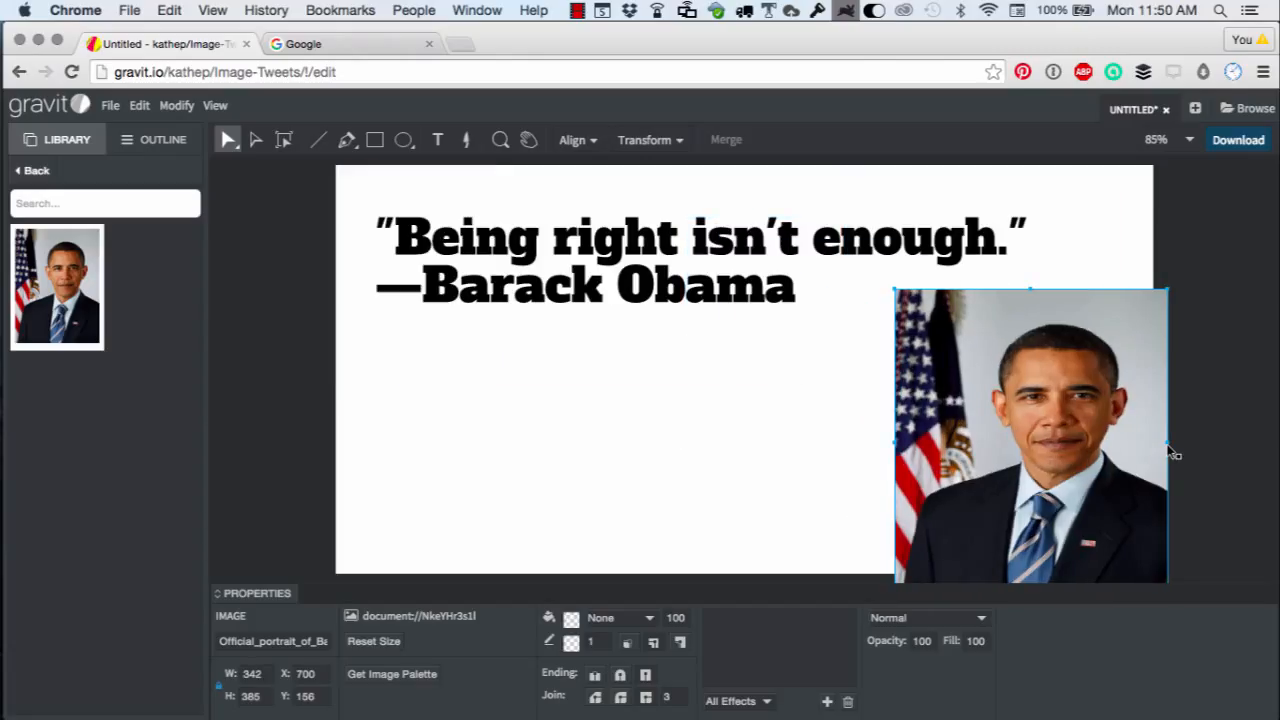
key("super+z")
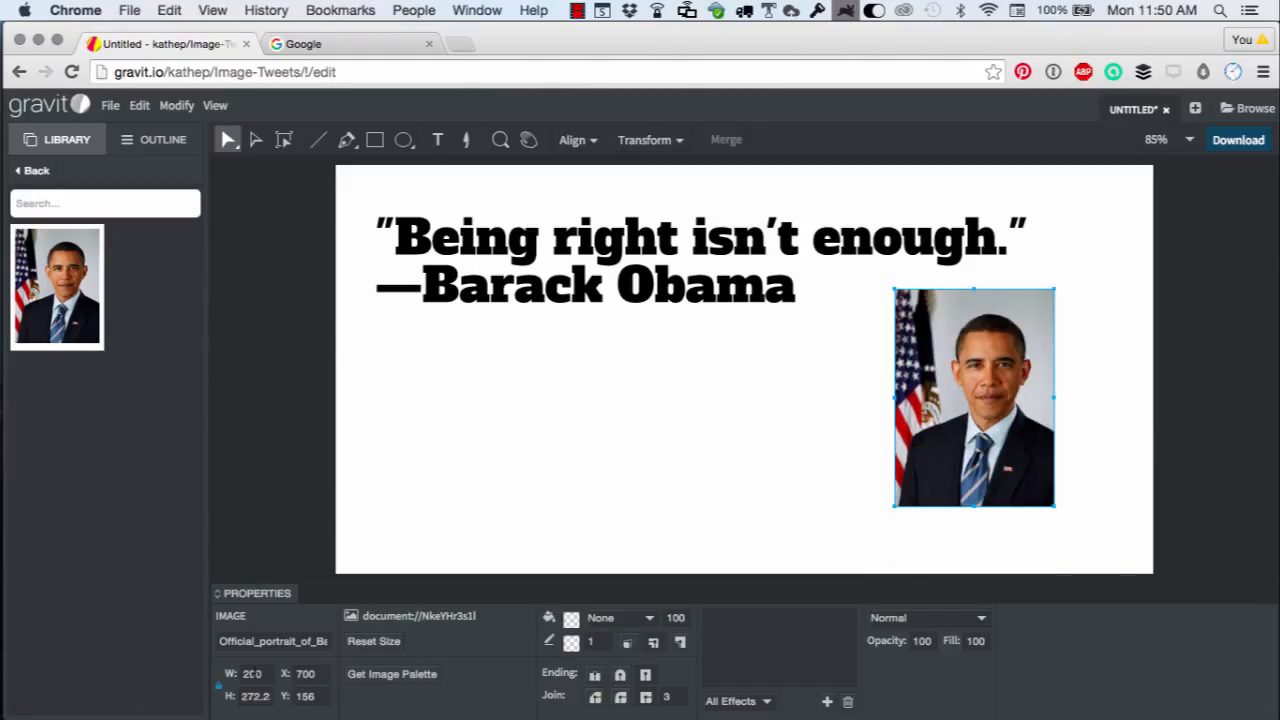
double_click(256, 674)
left_click(244, 674)
key("shift+Left")
key("shift+Left")
type("50")
key("Return")
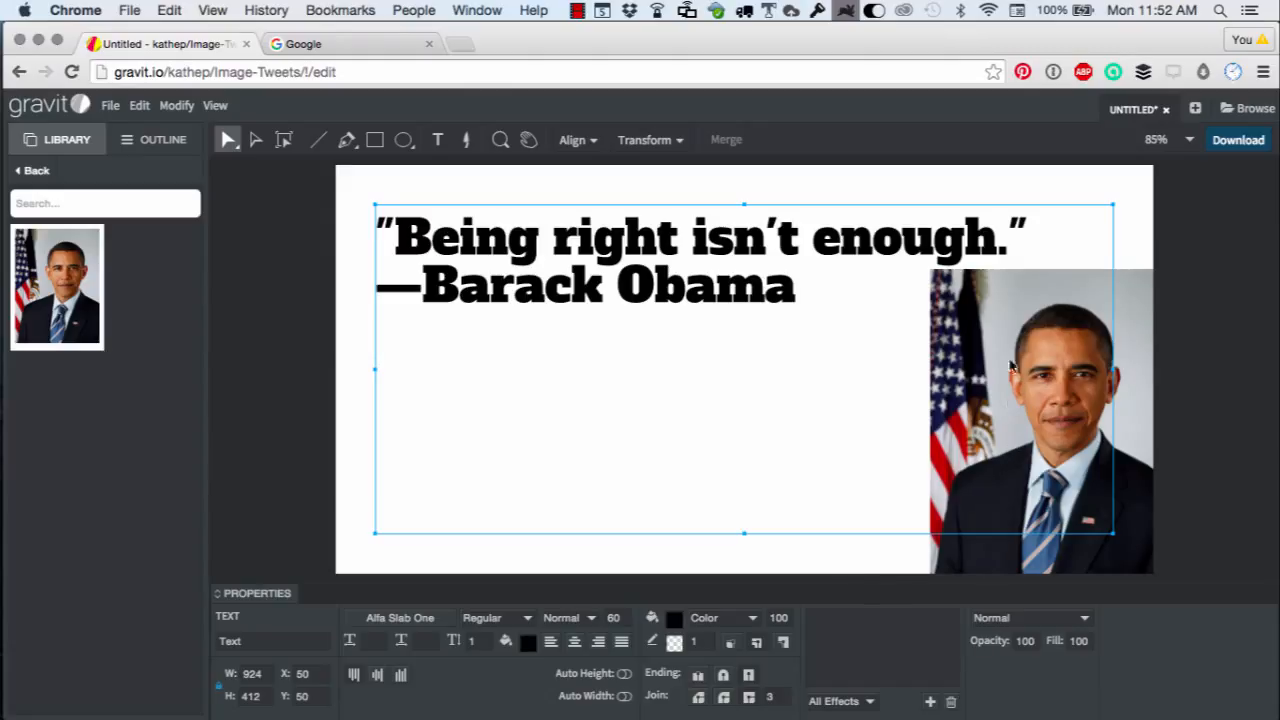
Search Google Images for barack obama in a new browser tab.
left_click(1192, 478)
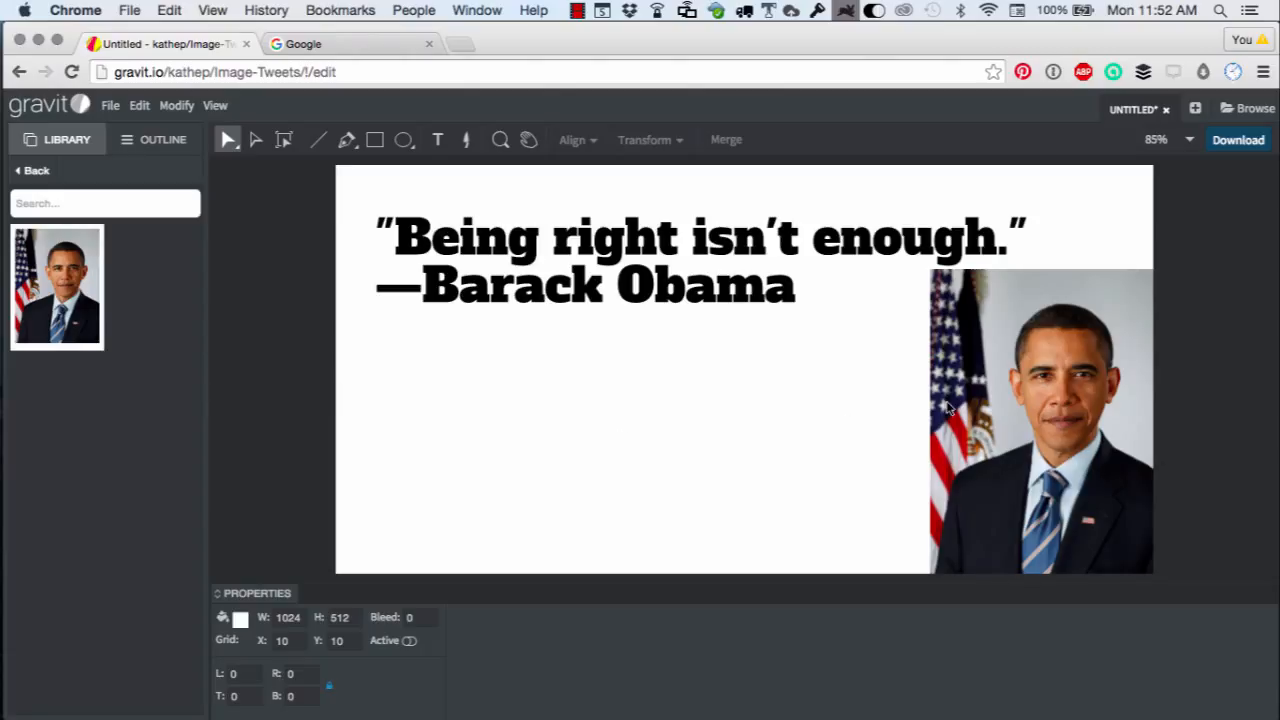
key("super+t")
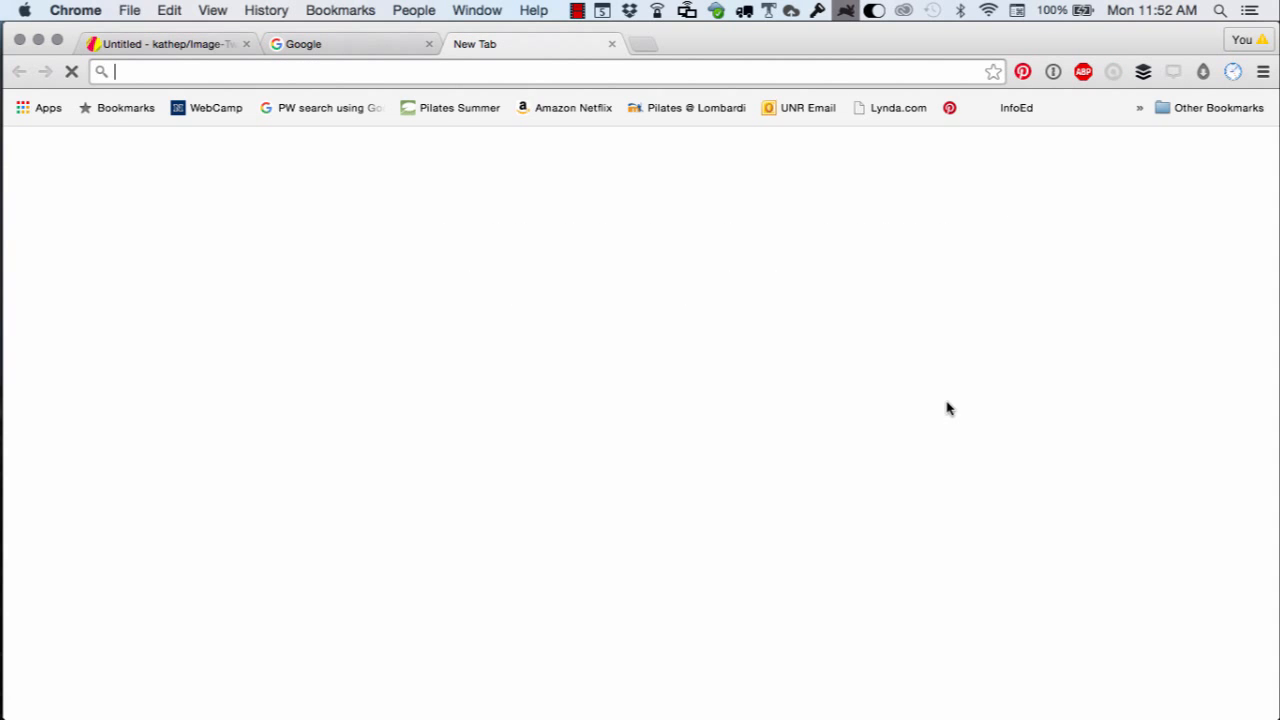
type("barack oba")
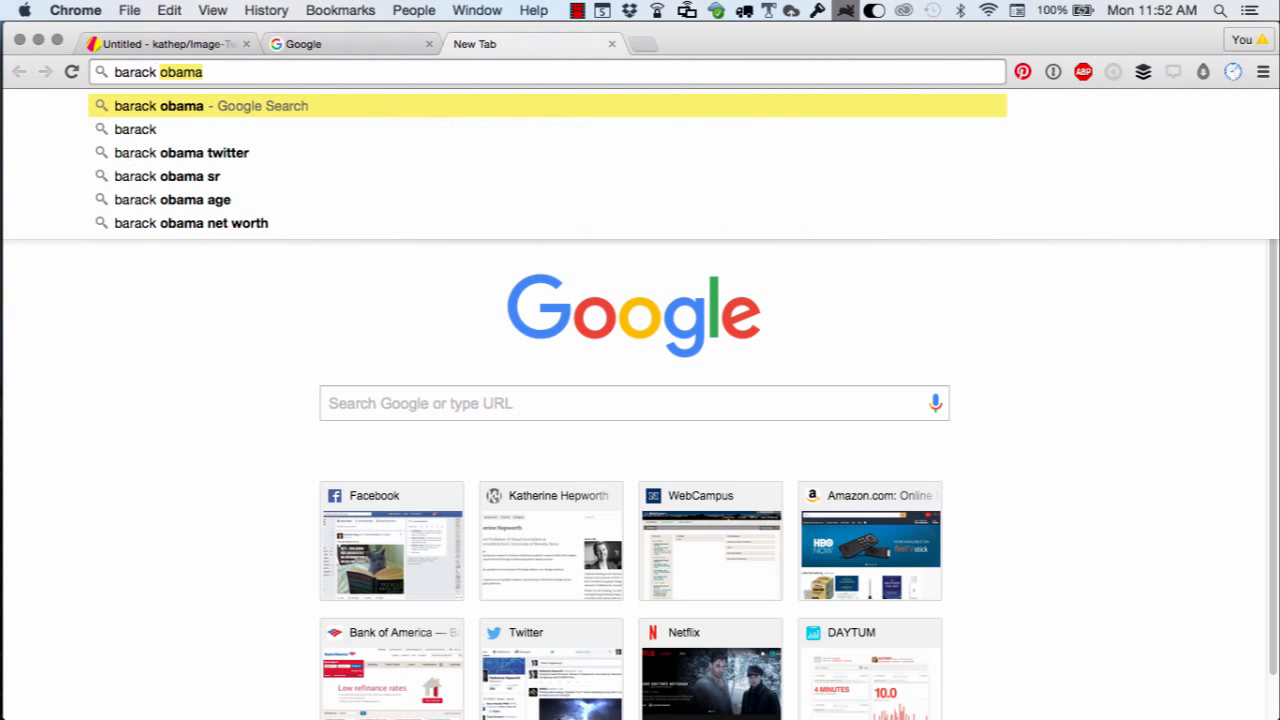
type("ma")
key("Return")
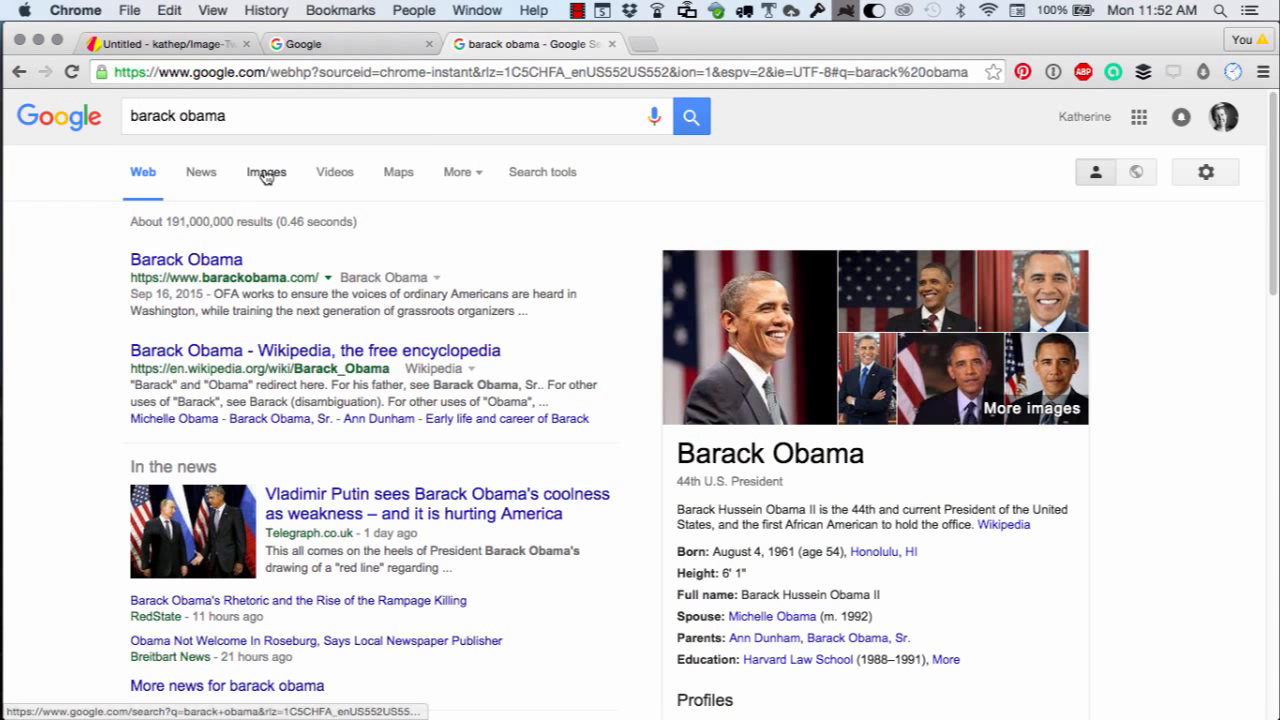
left_click(266, 173)
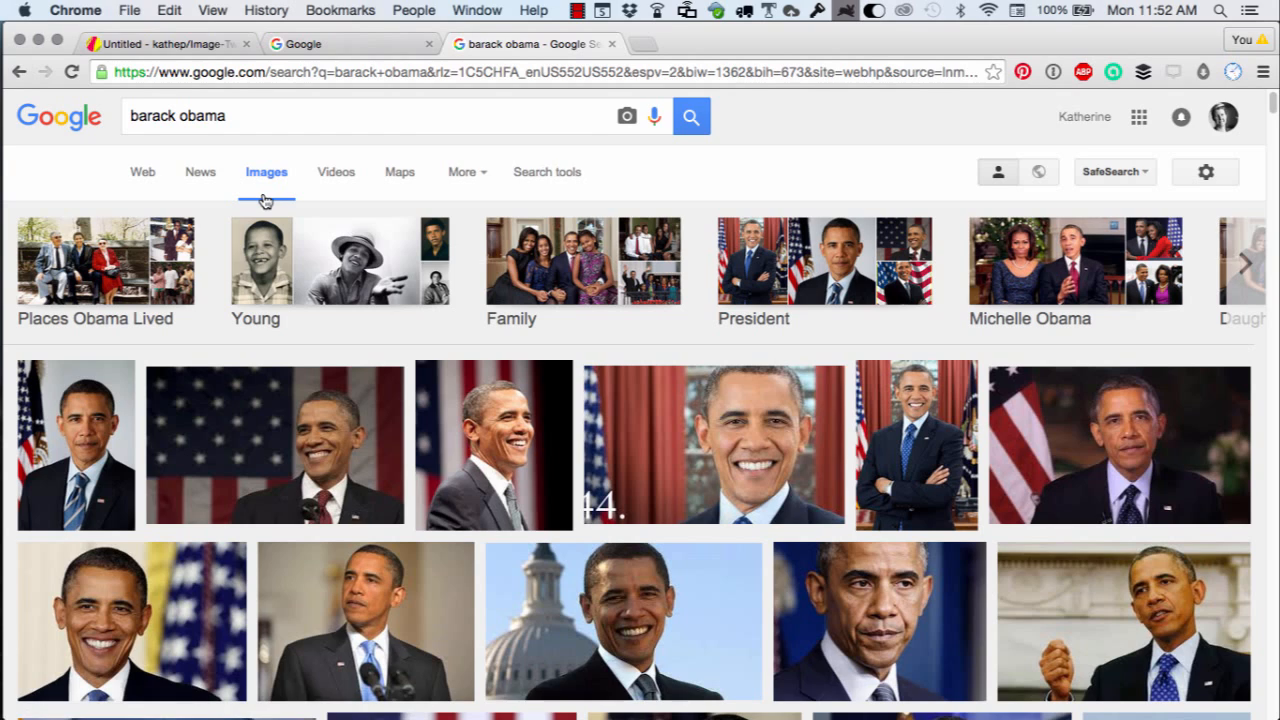
Open a smiling photo of Obama in front of a flag at full size.
scroll(305, 470, "down", 3)
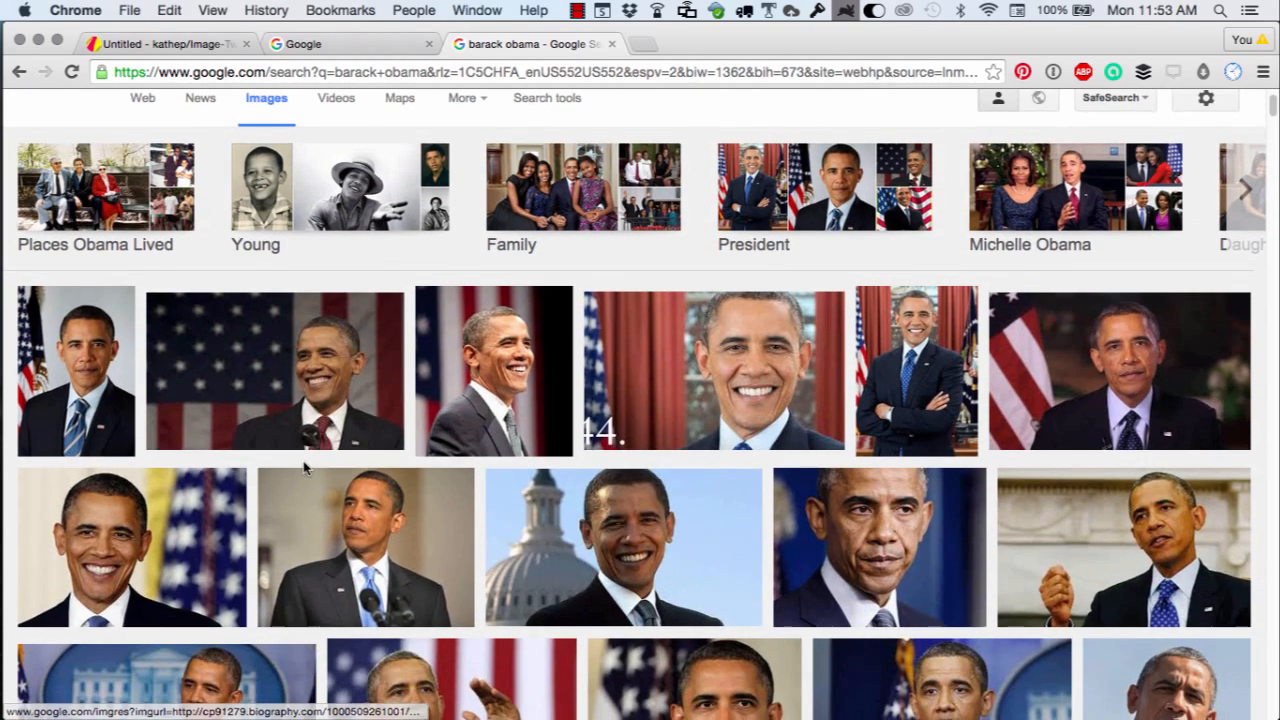
scroll(305, 468, "down", 1)
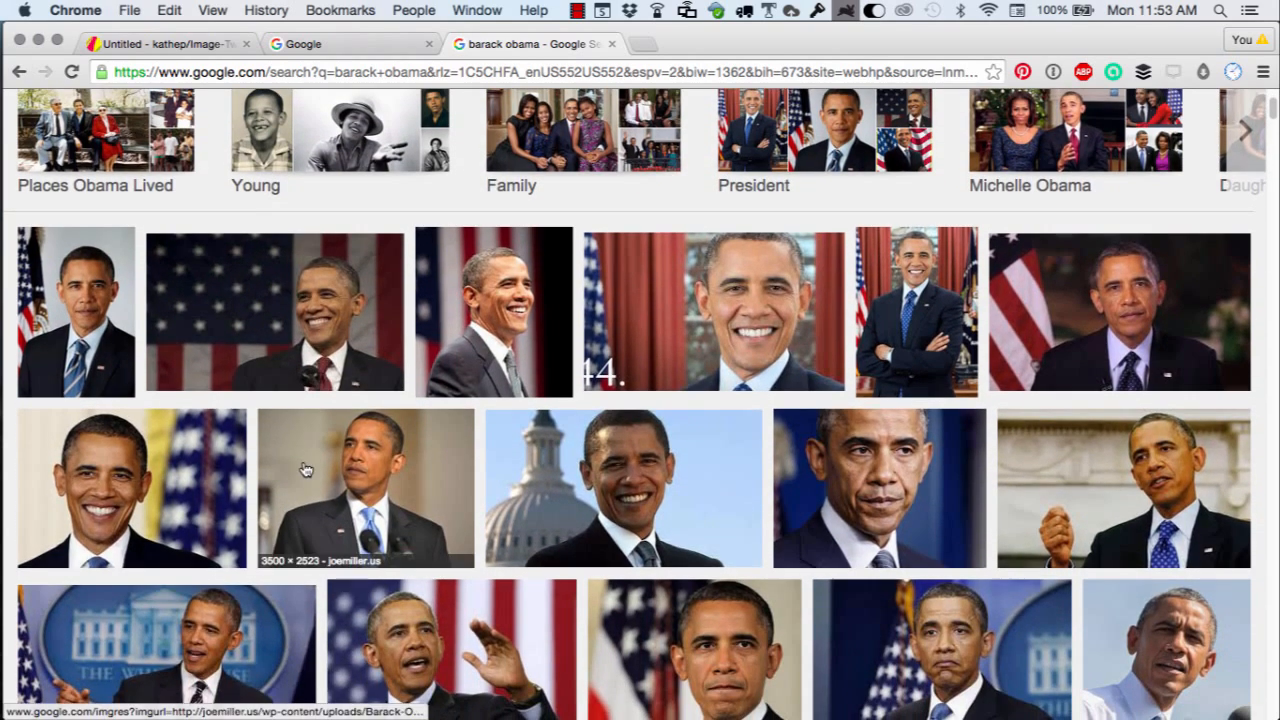
left_click(331, 329)
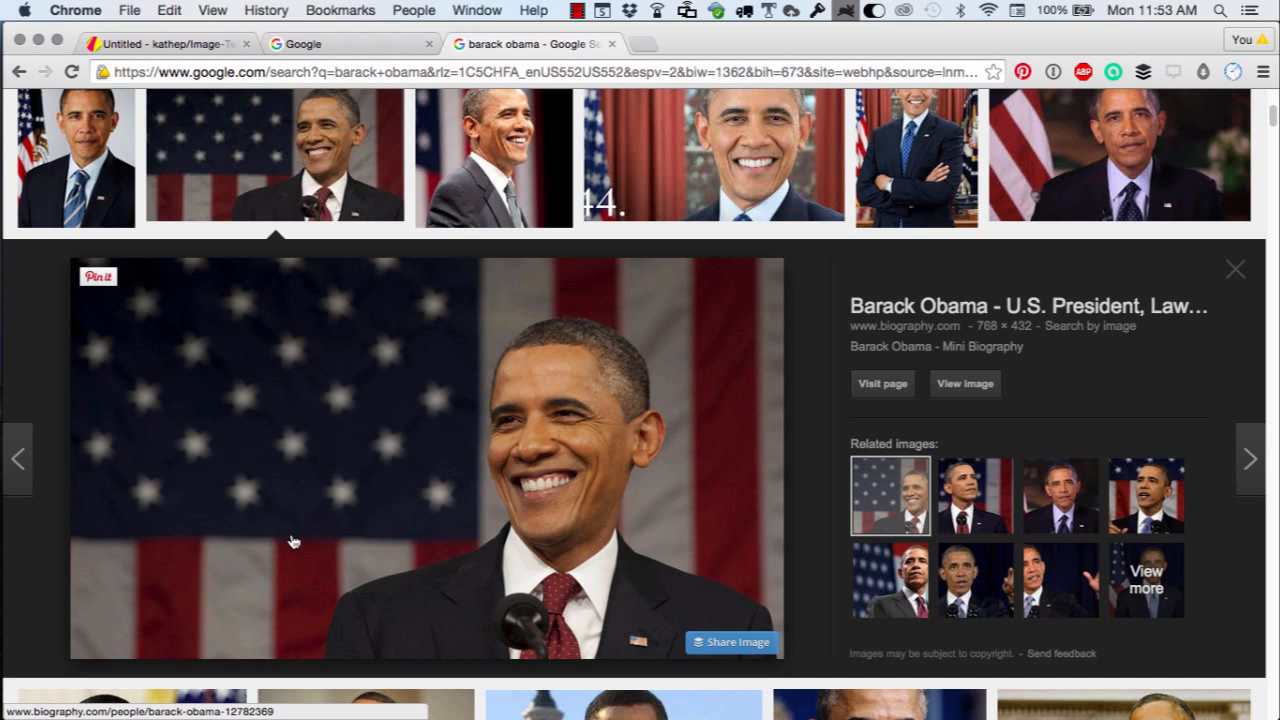
left_click(962, 386)
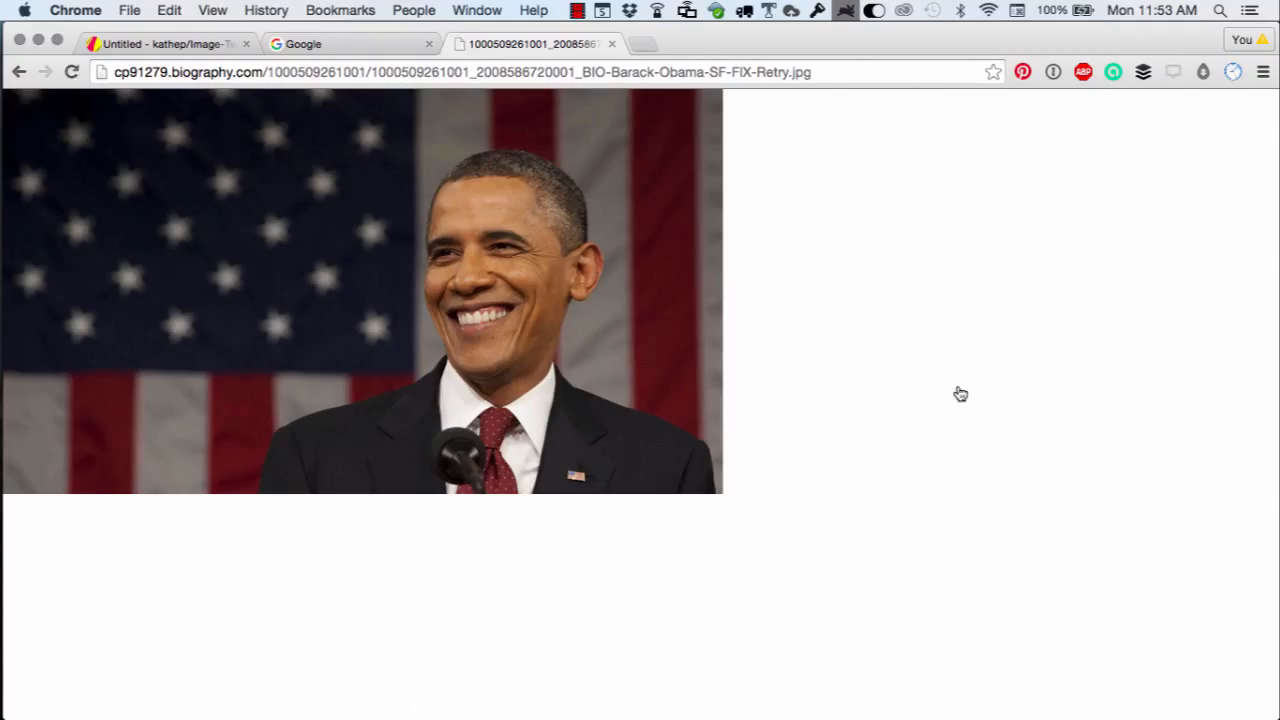
Save the photo to the computer as barack_obama.jpg.
right_click(394, 316)
left_click(427, 327)
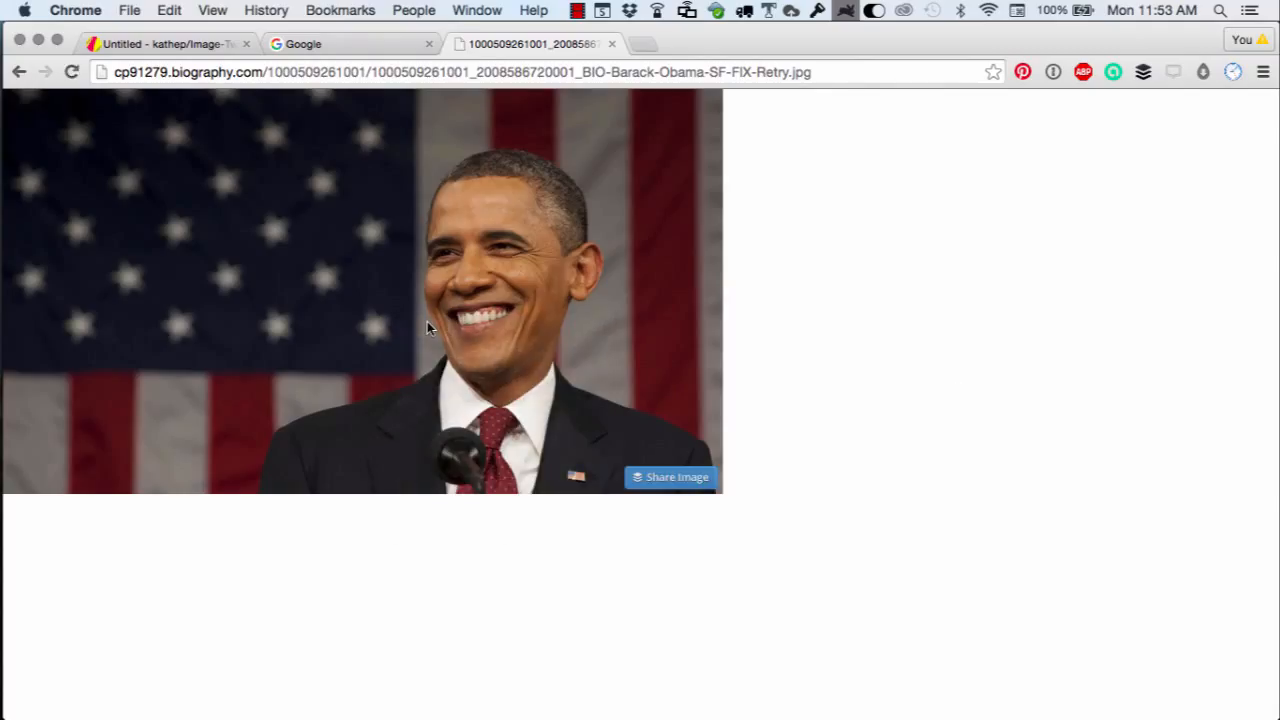
type("bara")
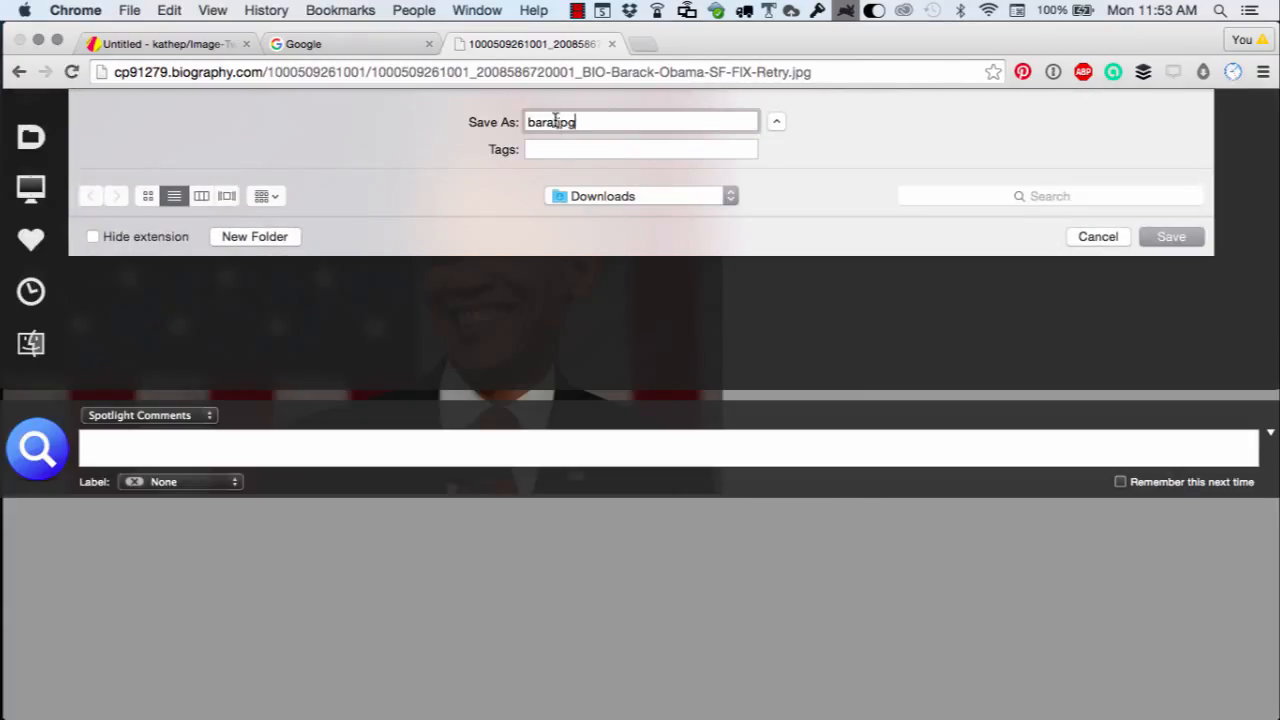
type("ck_obama")
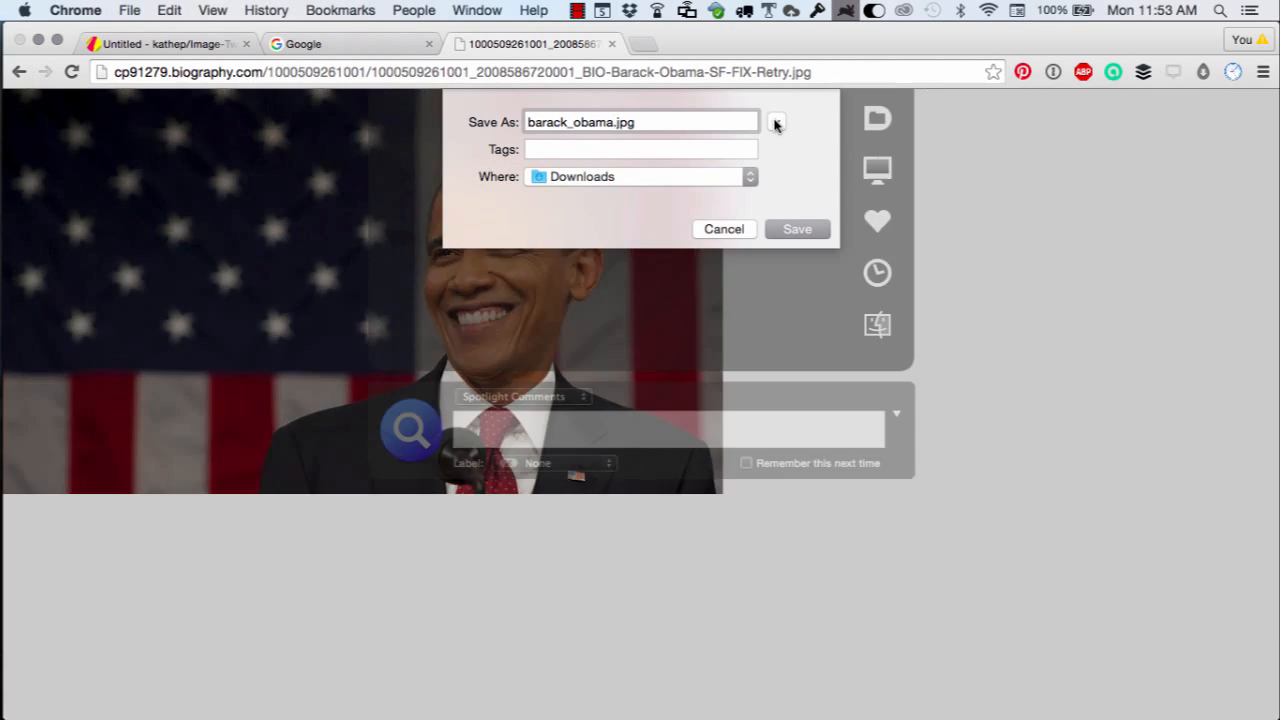
left_click(776, 122)
left_click(1169, 553)
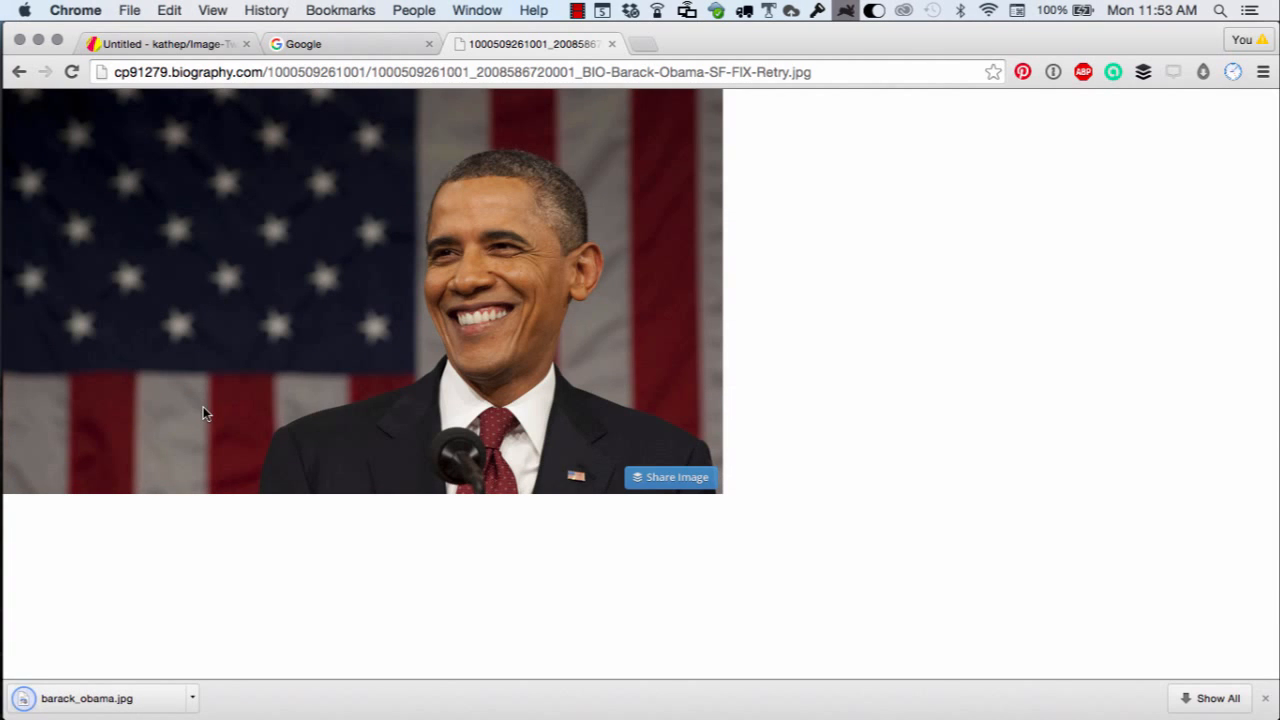
Return to the design and delete the official portrait from the canvas.
left_click(166, 46)
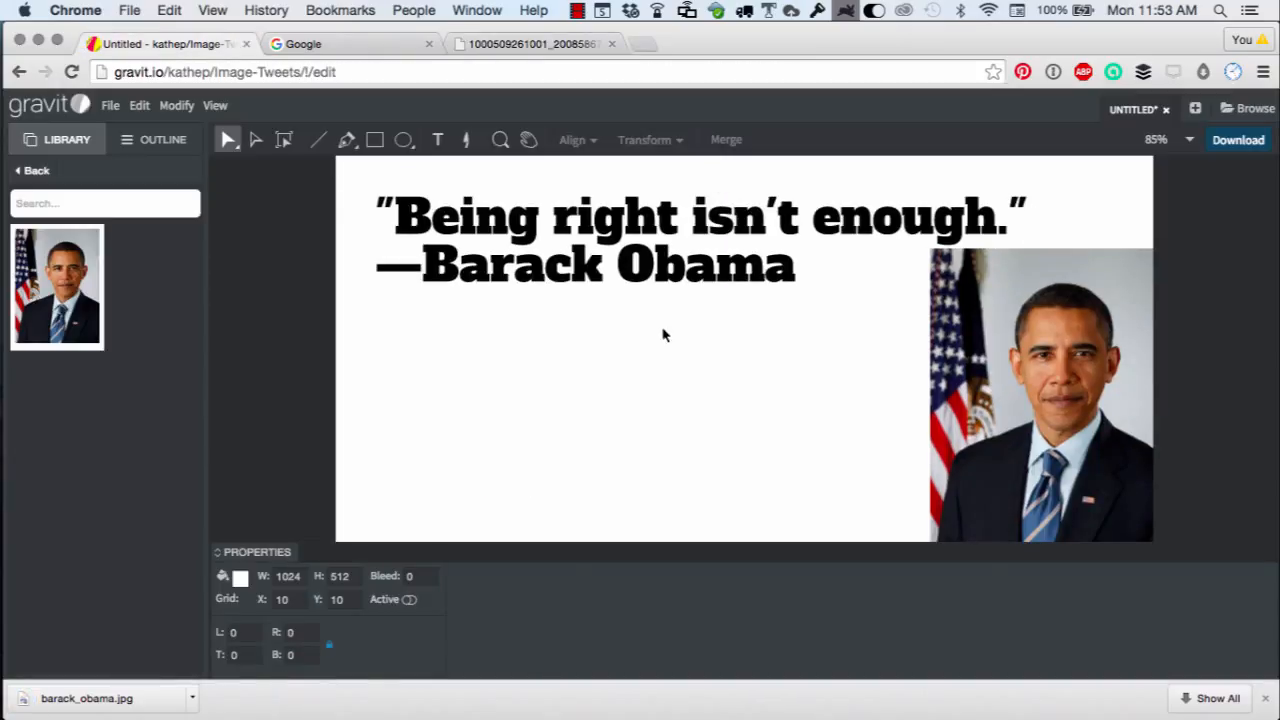
left_click(1127, 440)
key("BackSpace")
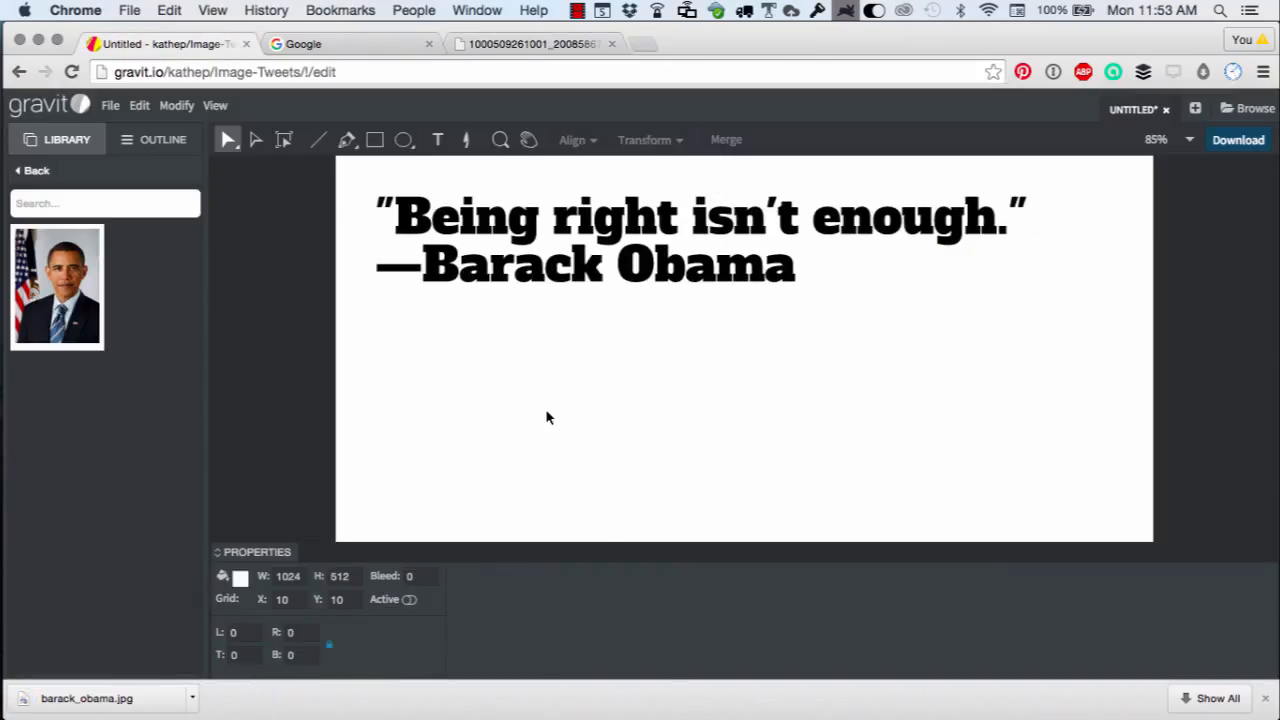
Save the document under the name Image tweet week 7.
left_click(110, 105)
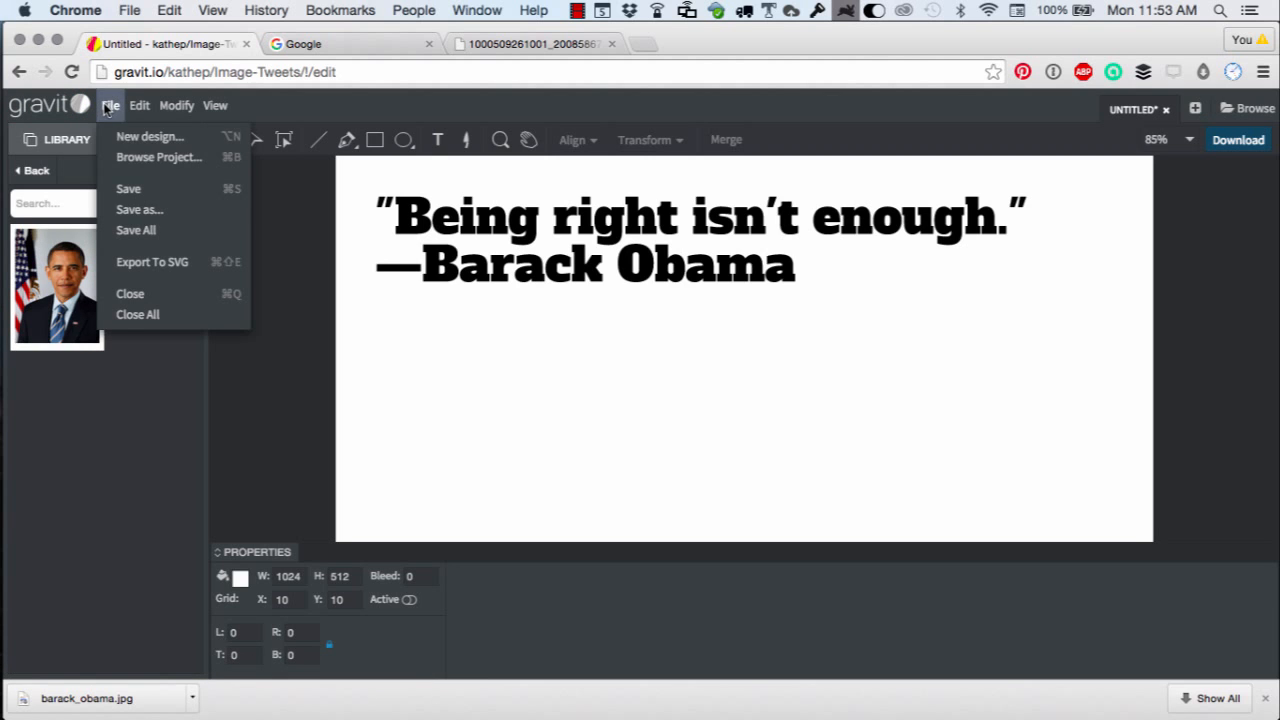
left_click(129, 188)
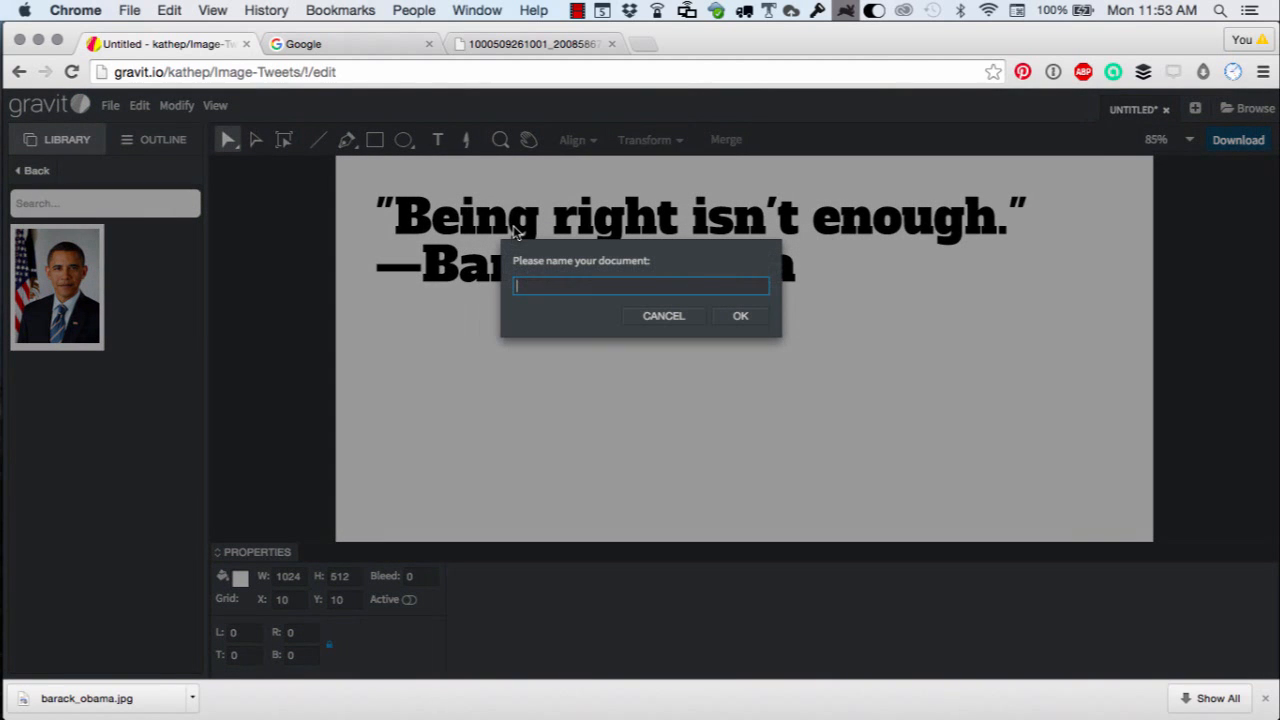
type("Image tweek week 7")
left_click(728, 317)
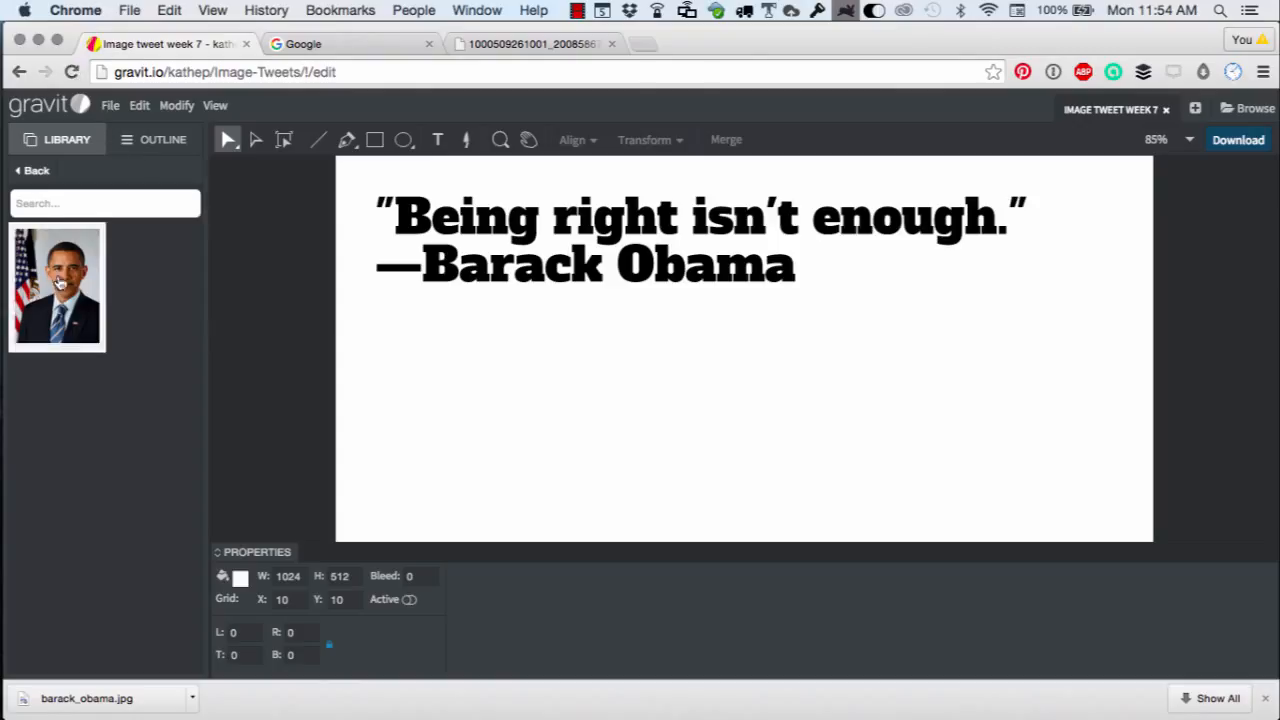
Upload barack_obama.jpg and place it onto the canvas.
left_click(32, 170)
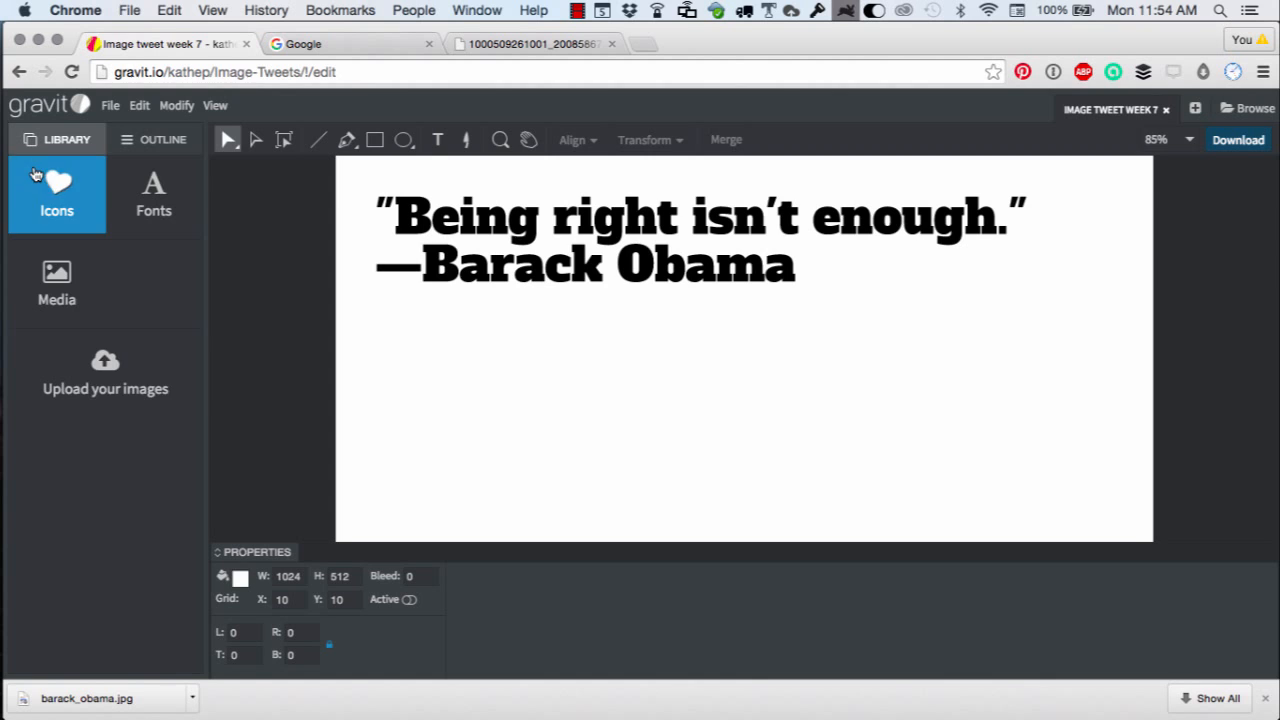
left_click(106, 388)
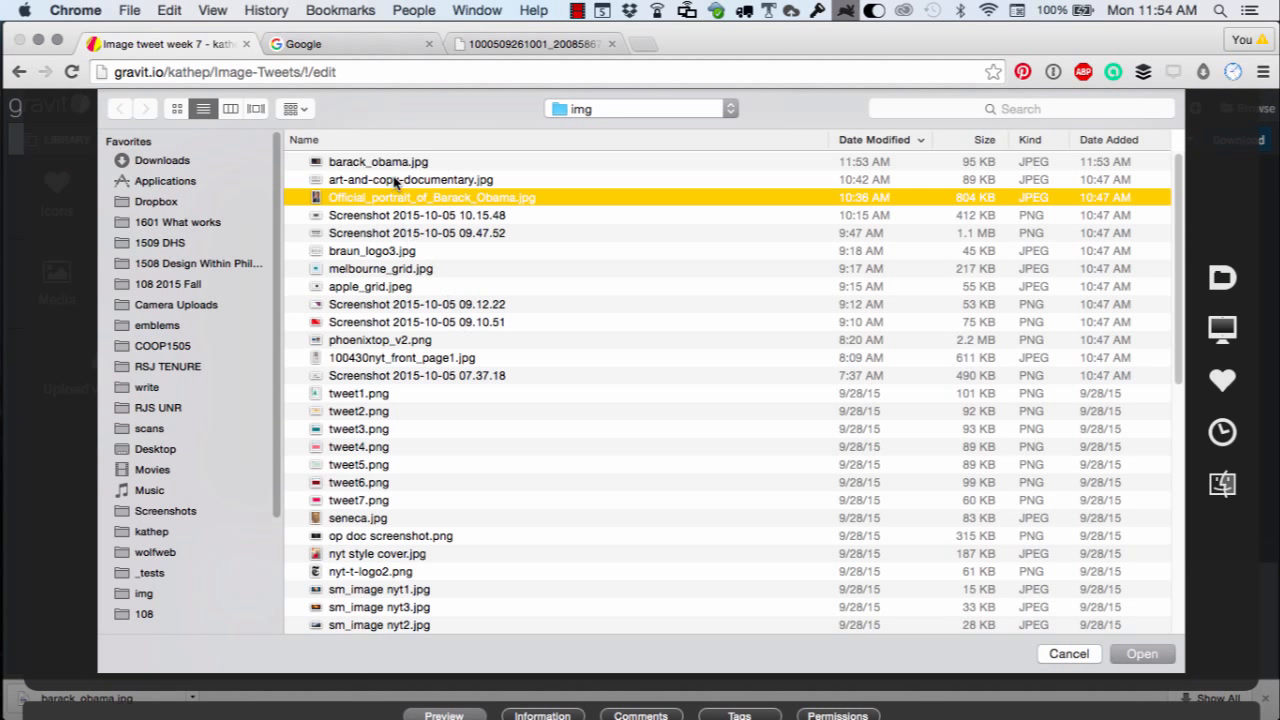
double_click(391, 161)
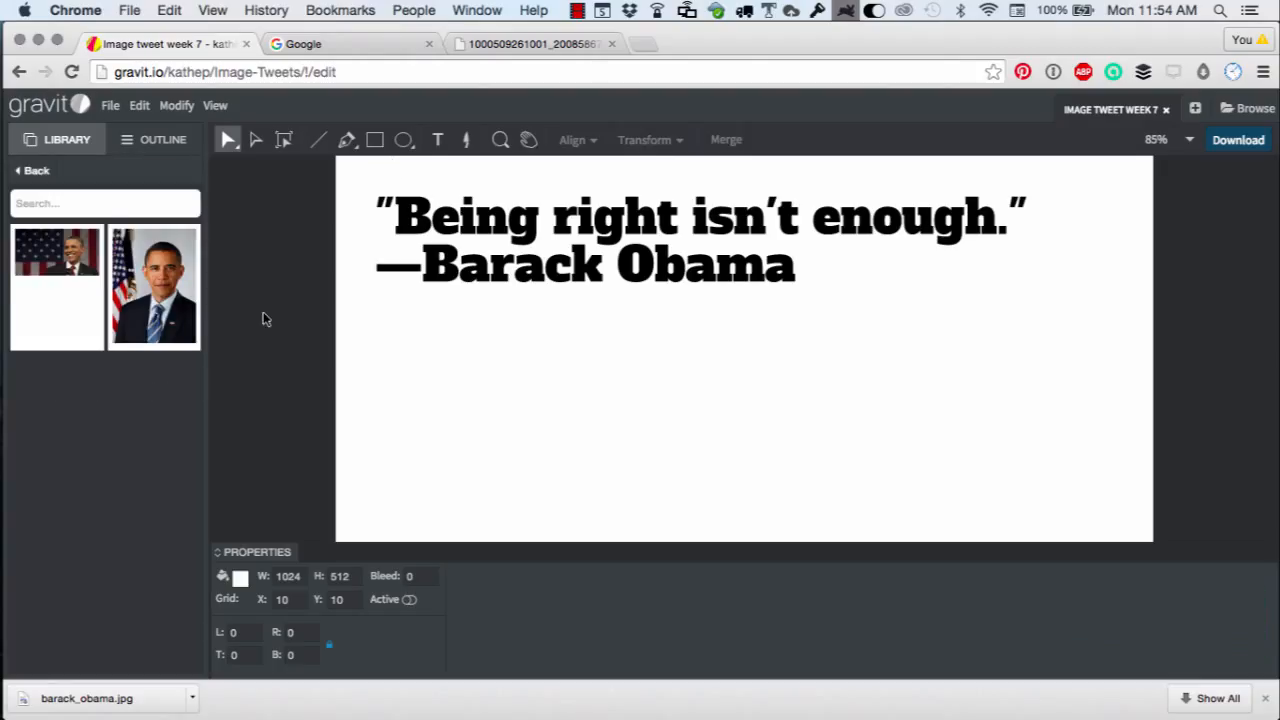
left_click_drag(40, 270, 848, 382)
Reorder the layers so the quote text sits above the barack_obama image.
left_click(152, 140)
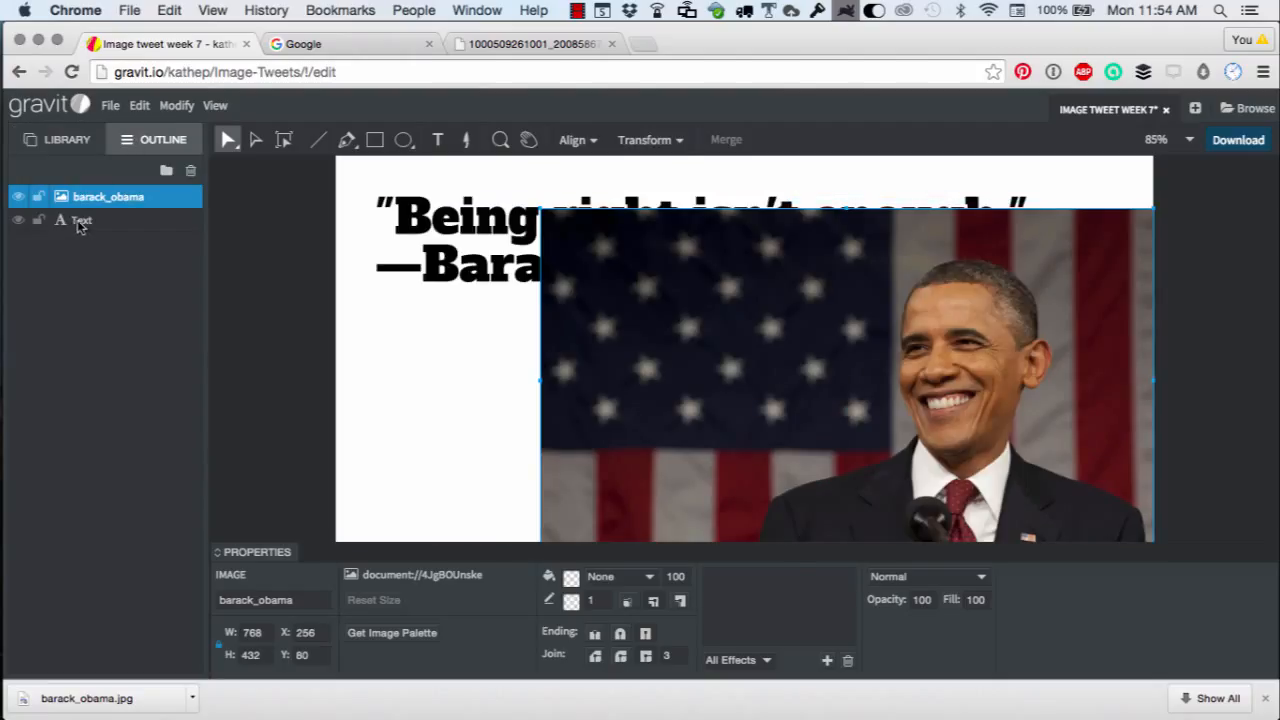
left_click_drag(81, 221, 80, 183)
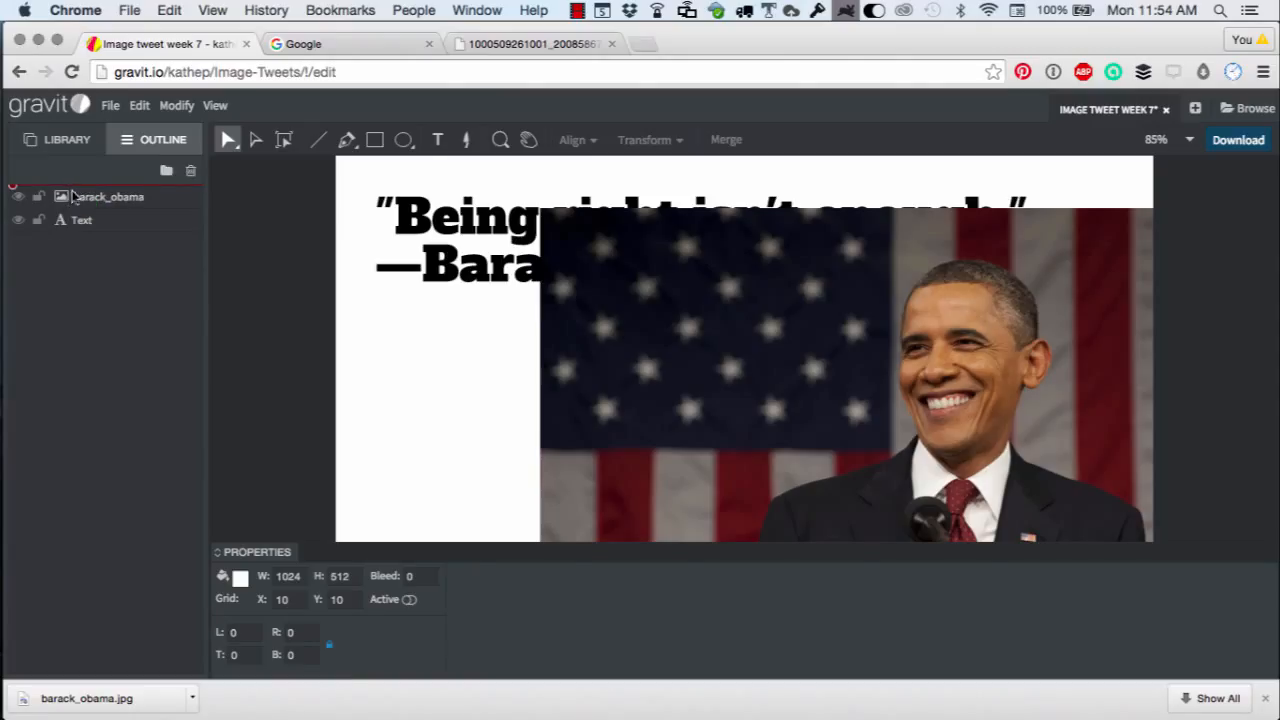
left_click(76, 197)
left_click_drag(79, 206, 79, 229)
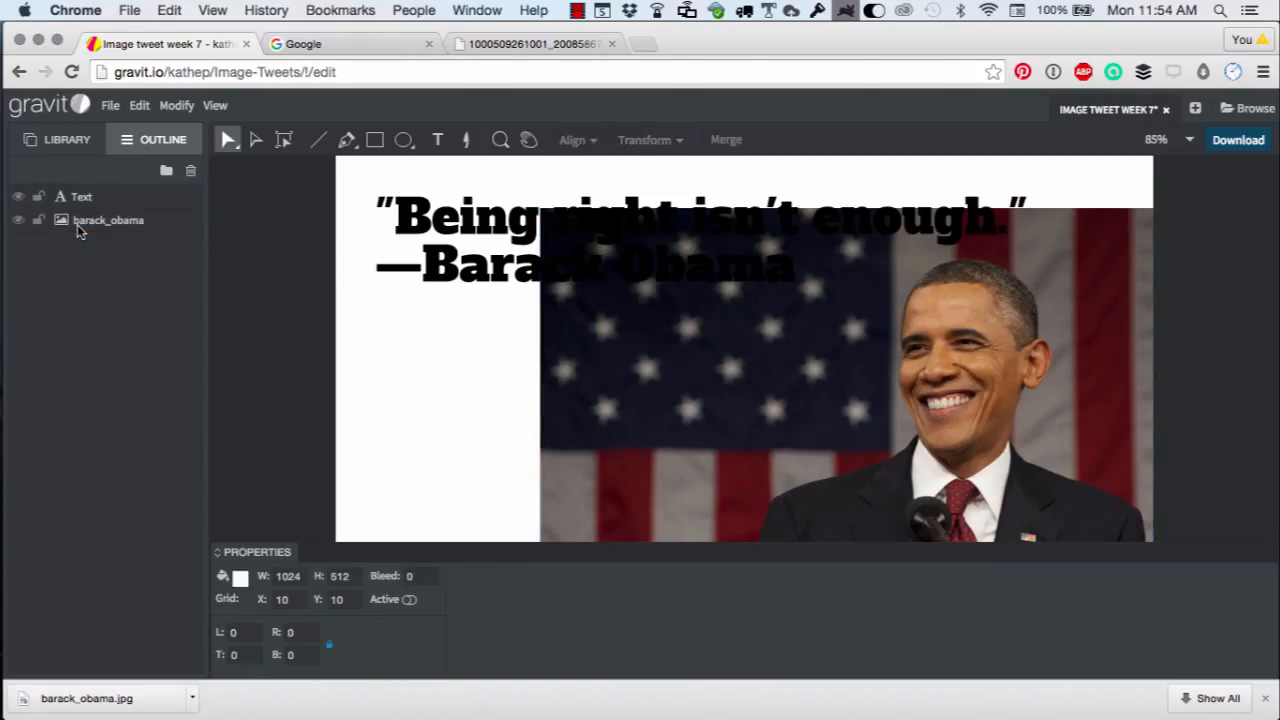
Change the quote's text colour to white (FFFFFF).
left_click(445, 227)
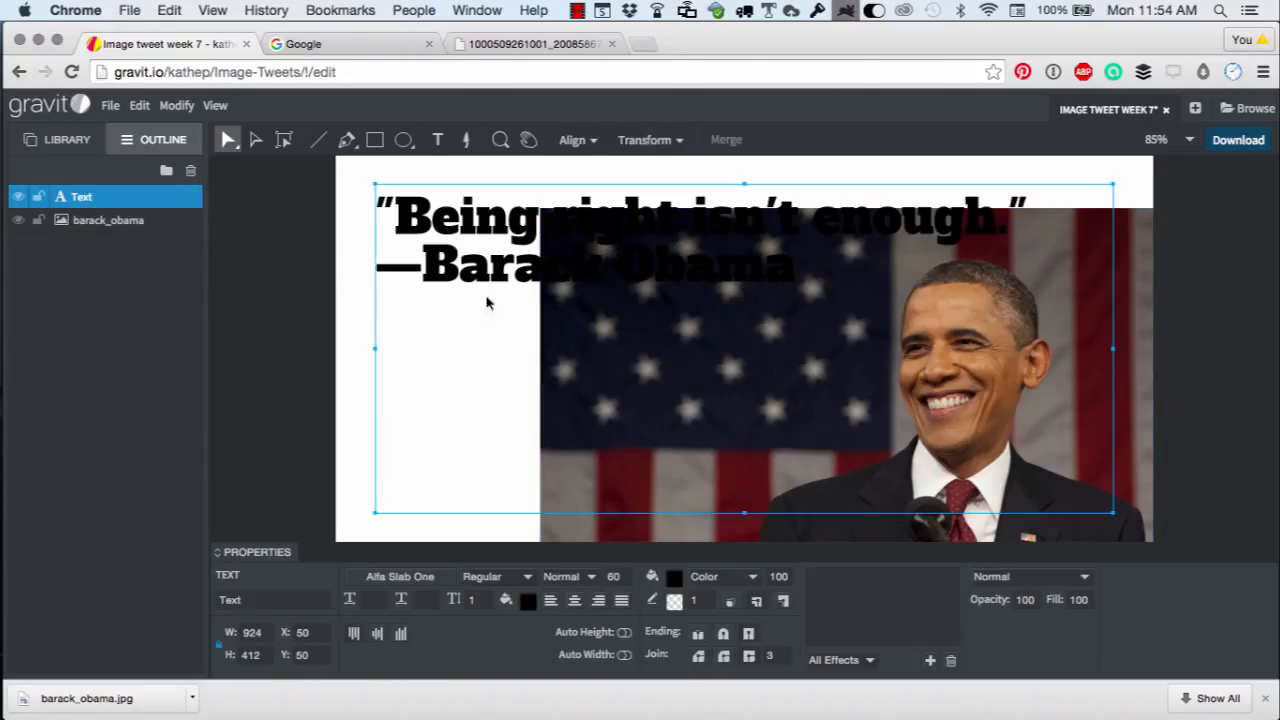
left_click(675, 577)
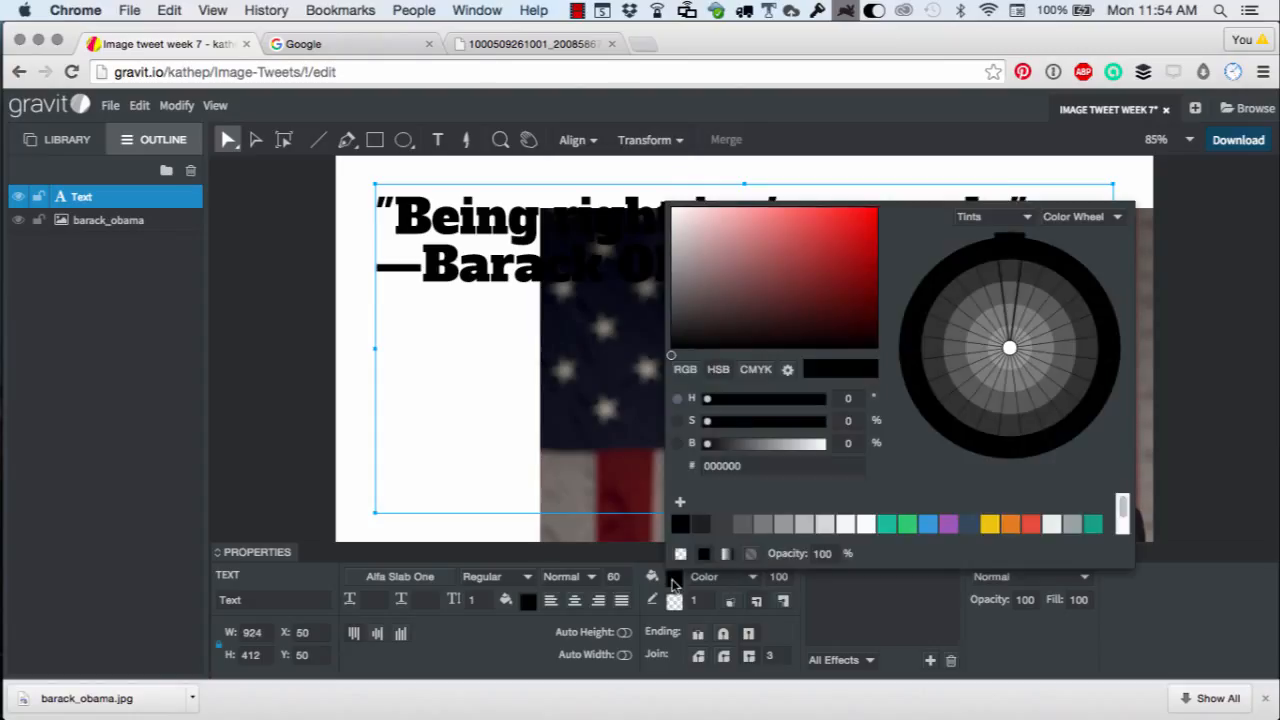
left_click(866, 526)
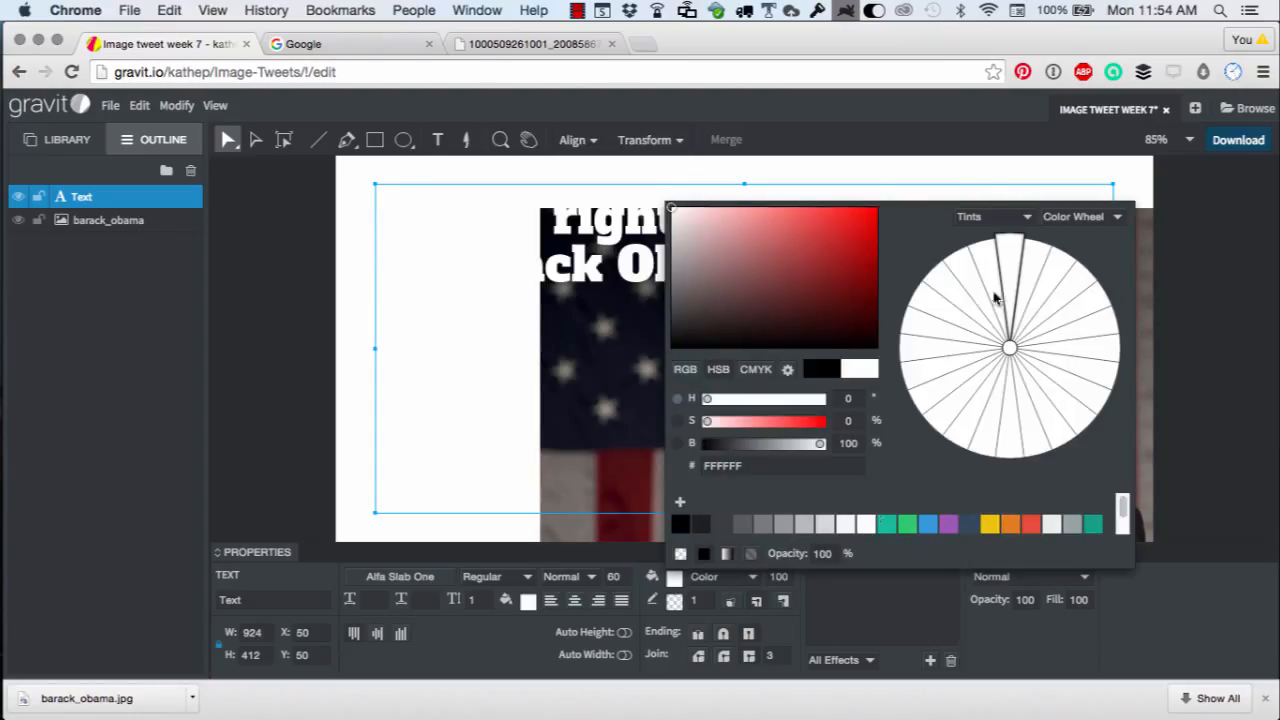
left_click(486, 314)
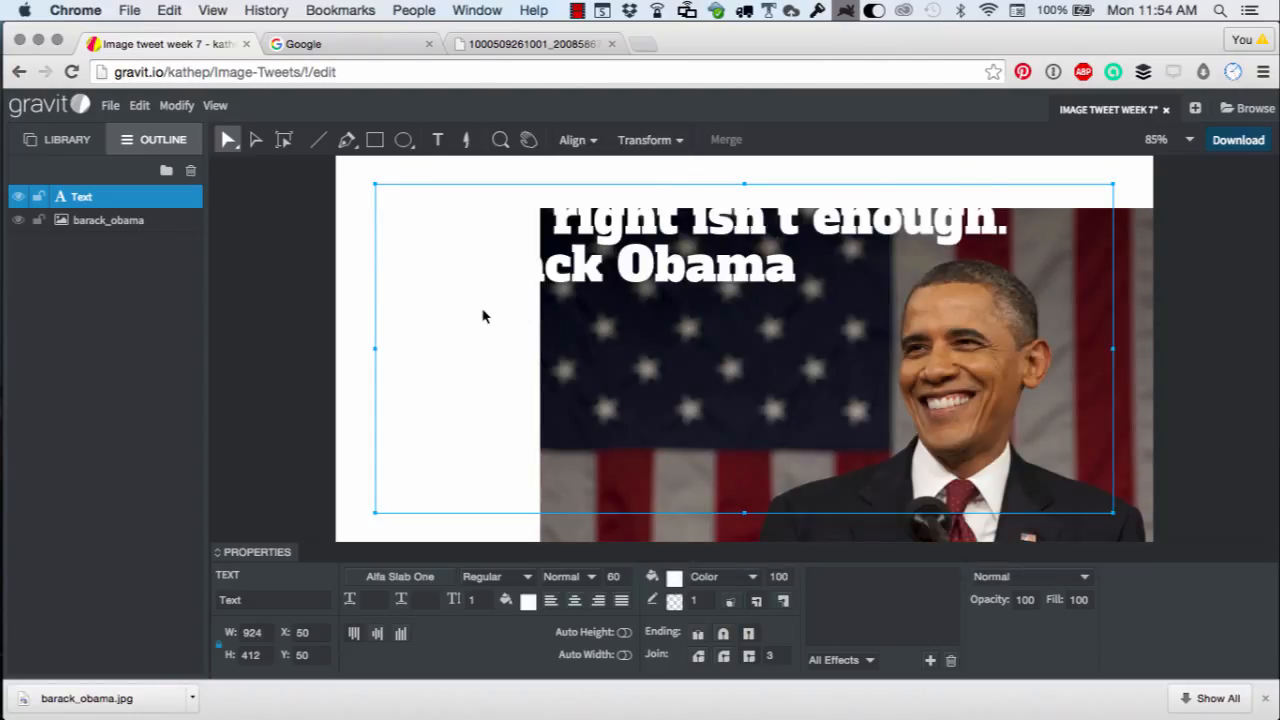
Draw a white rectangle about 545 by 545 px covering the left part of the canvas.
left_click(376, 145)
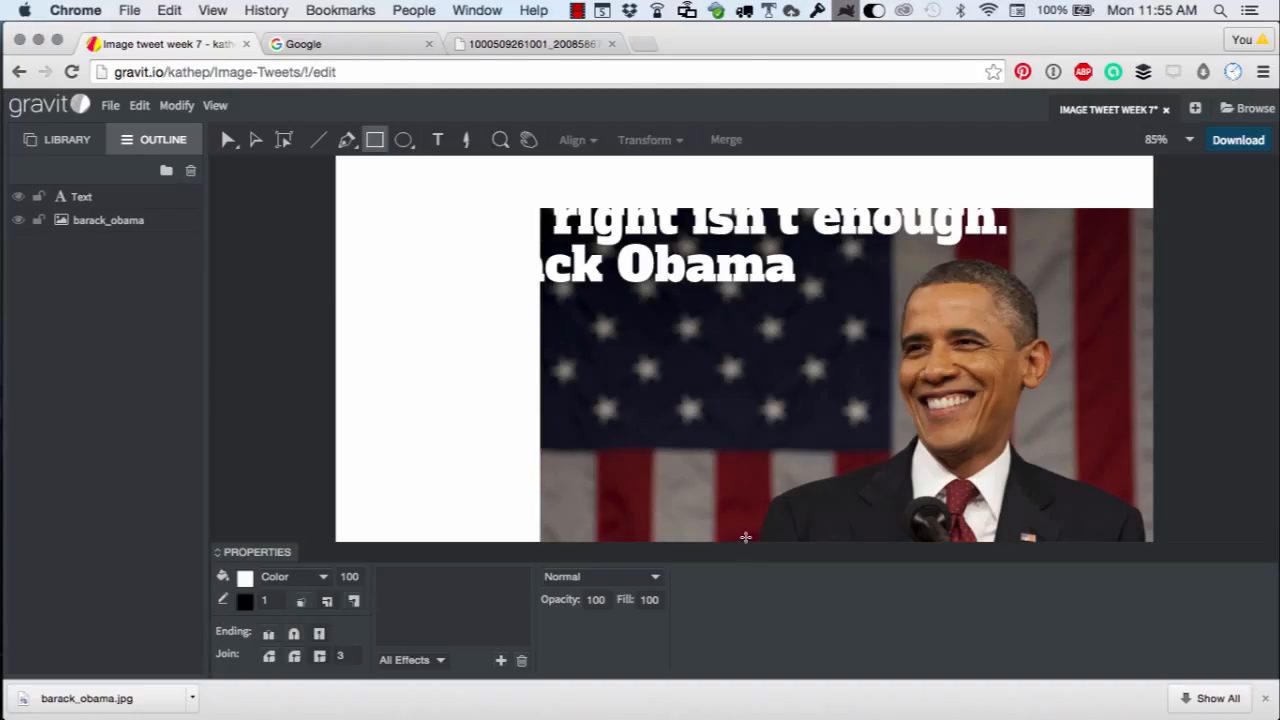
mouse_move(745, 537)
left_mouse_down()
mouse_move(584, 170)
mouse_move(309, 157)
left_mouse_up()
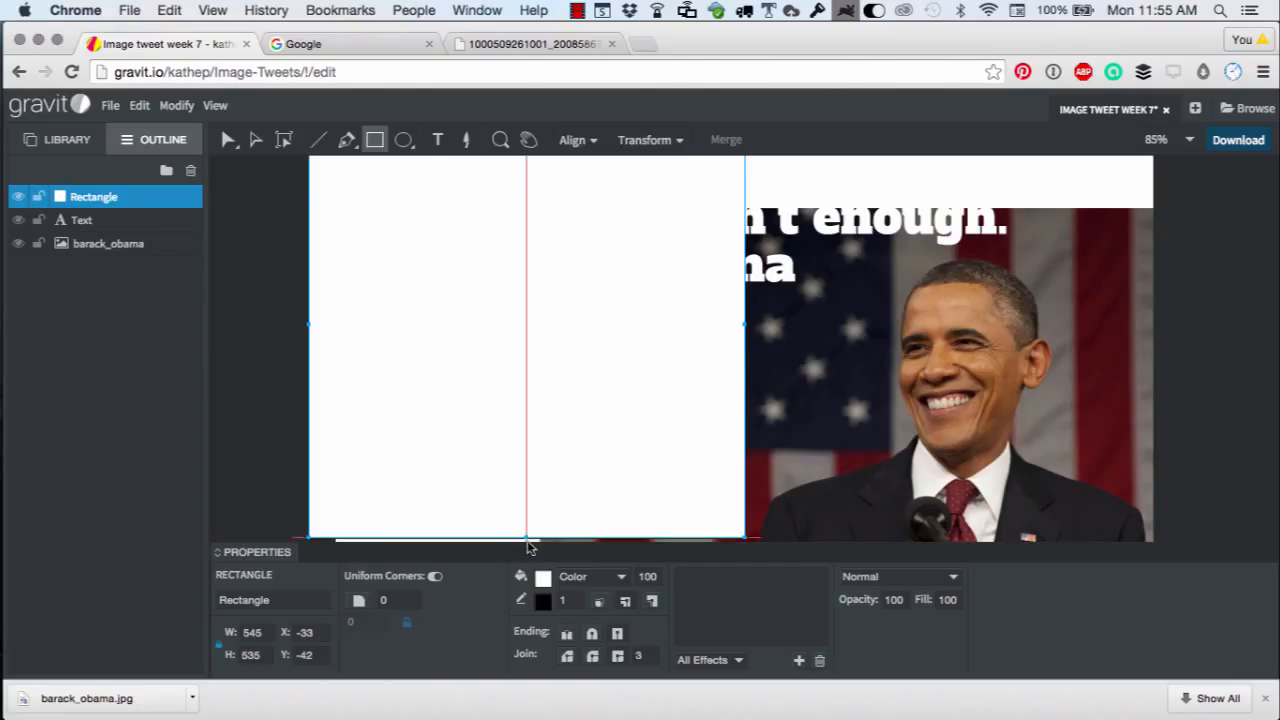
left_click_drag(527, 550, 527, 542)
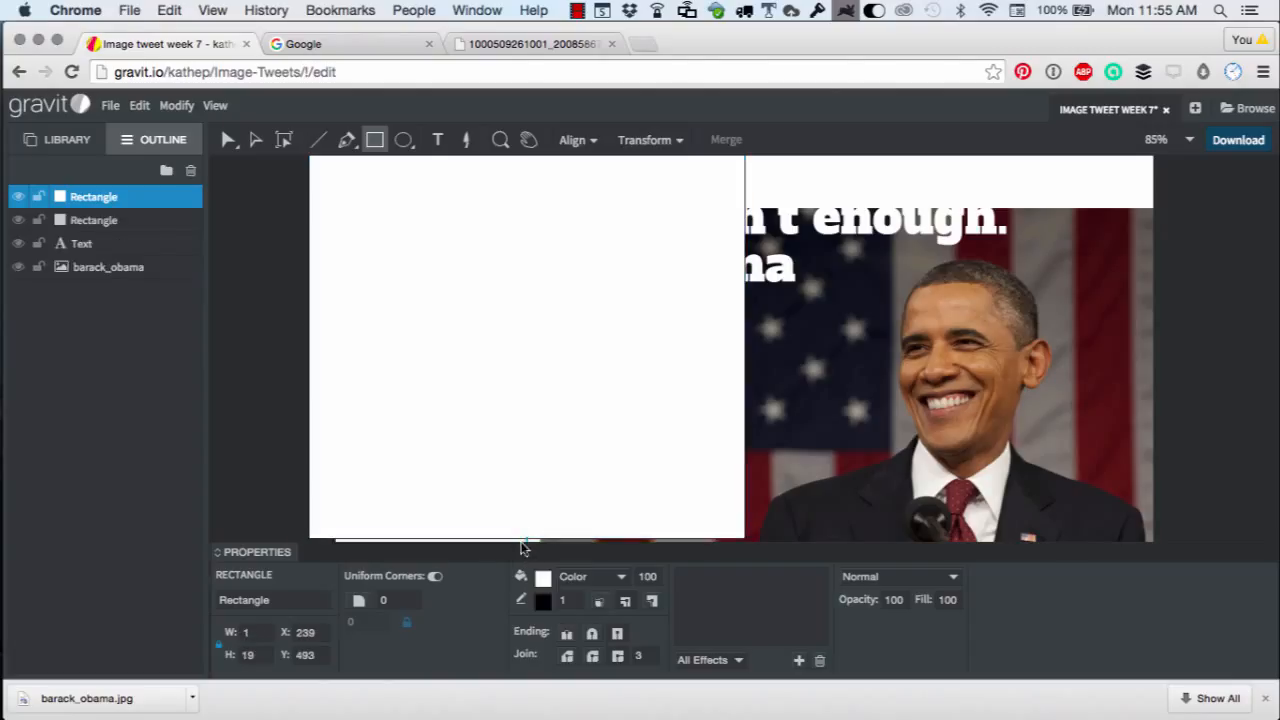
left_click(228, 140)
left_click(406, 259)
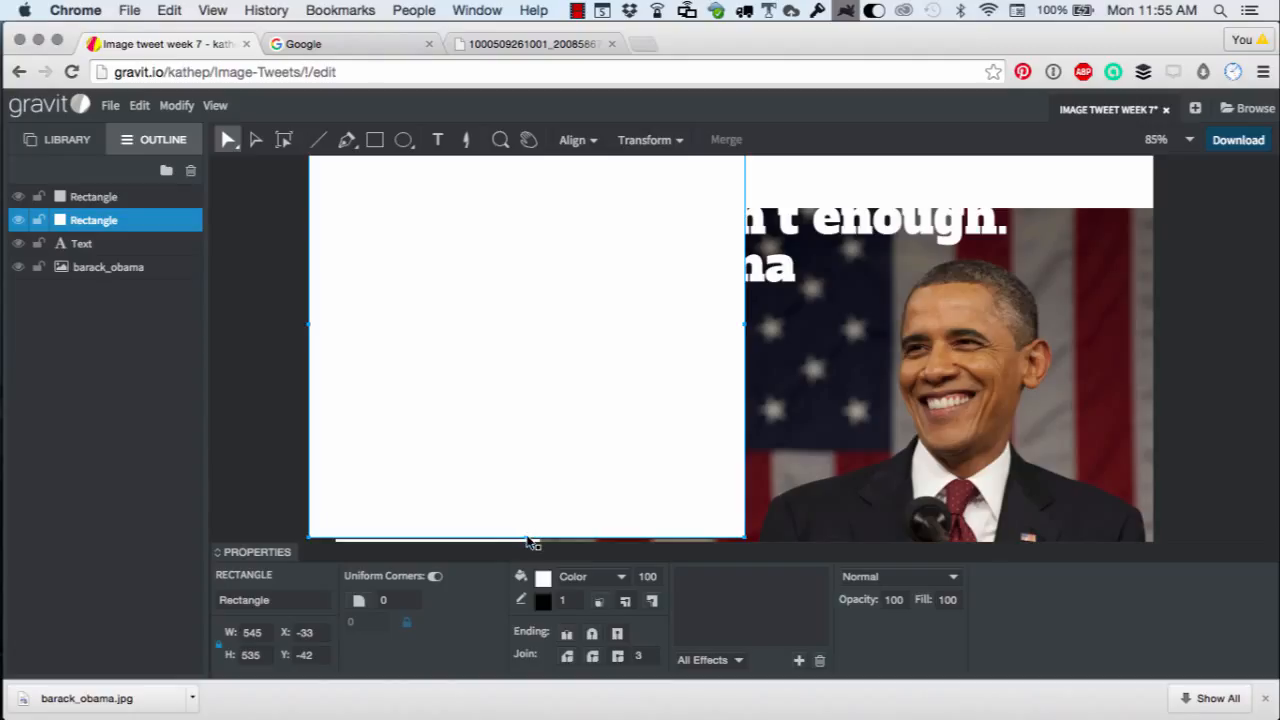
left_click_drag(524, 543, 524, 548)
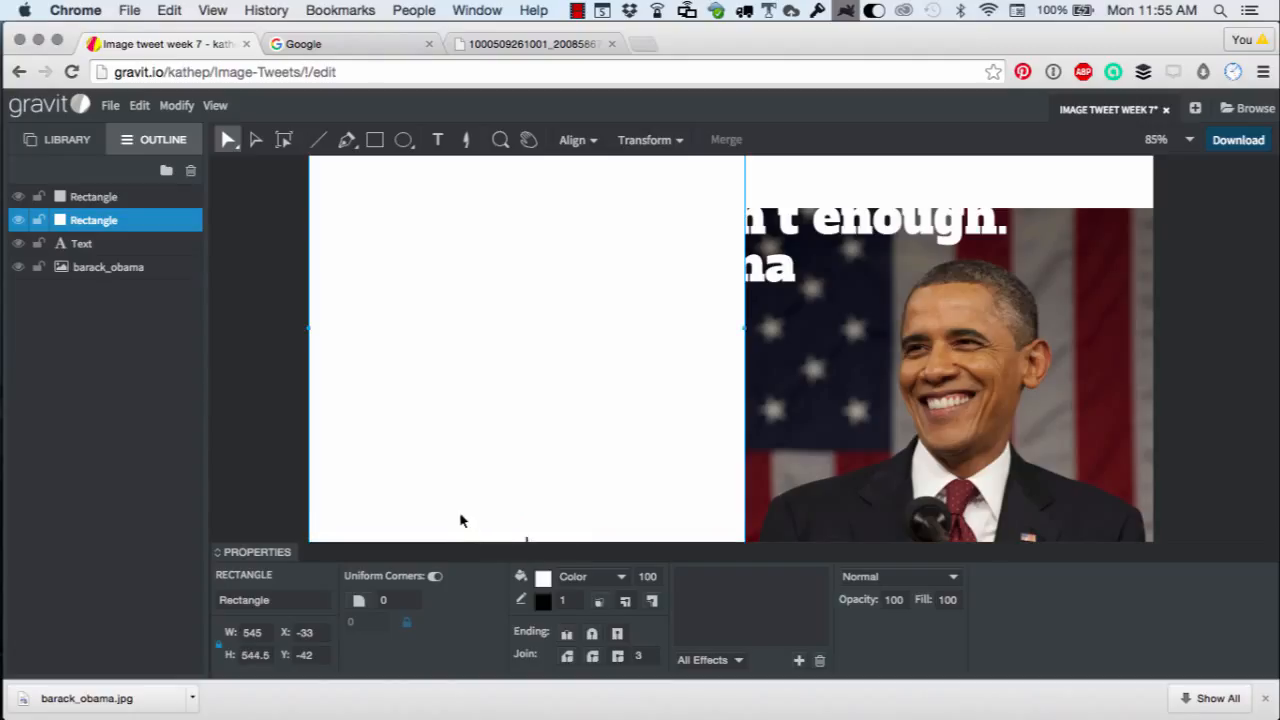
Change the rectangle's fill to a gradient and set the end stop's opacity to 0%.
left_click(586, 582)
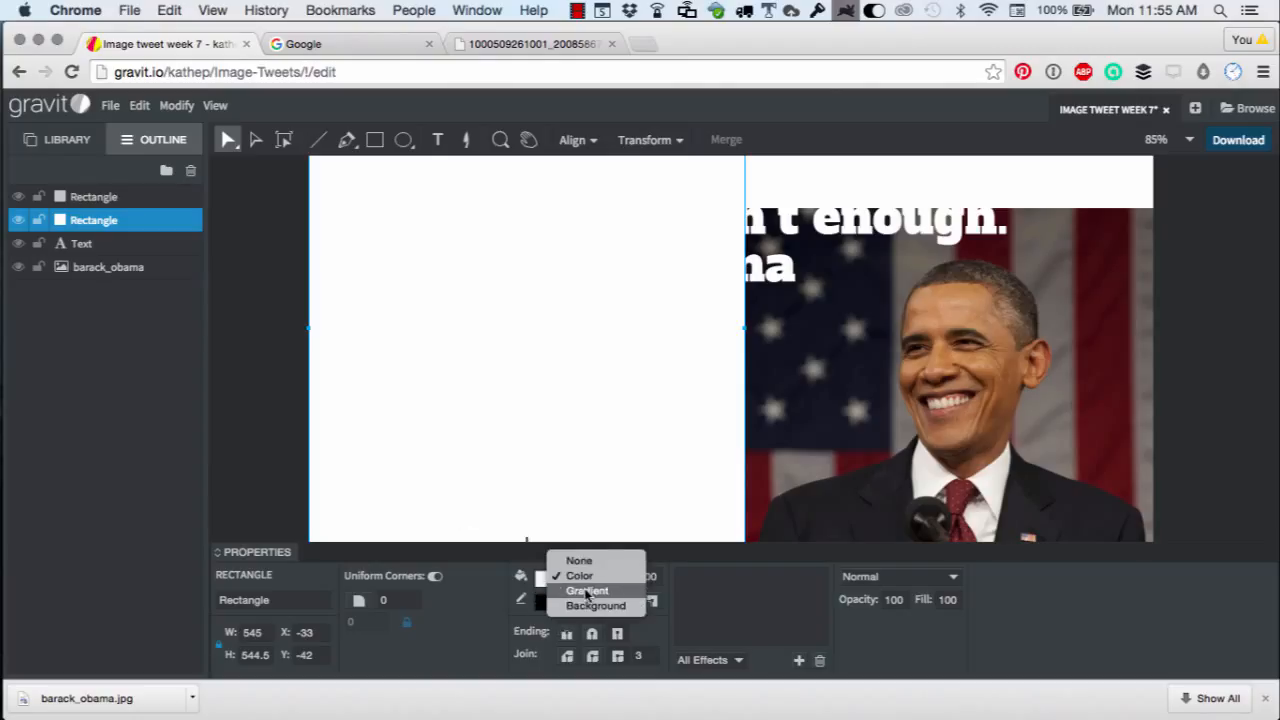
left_click(587, 591)
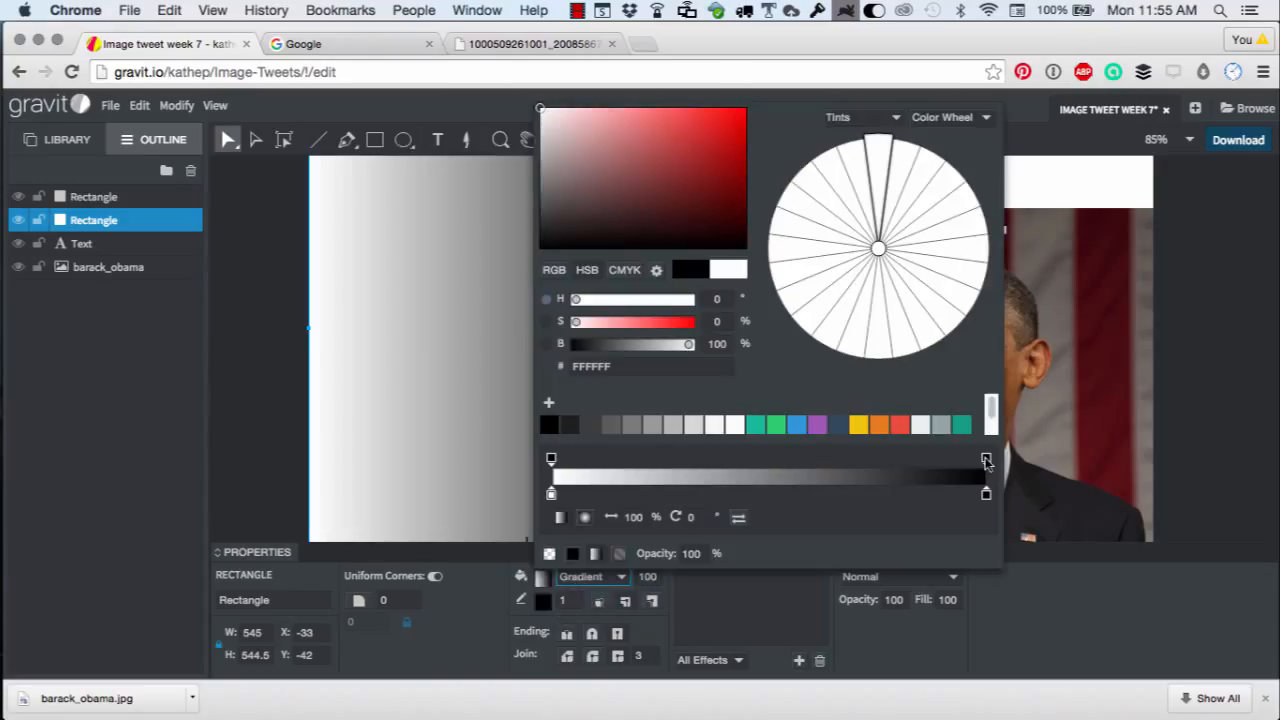
left_click(987, 460)
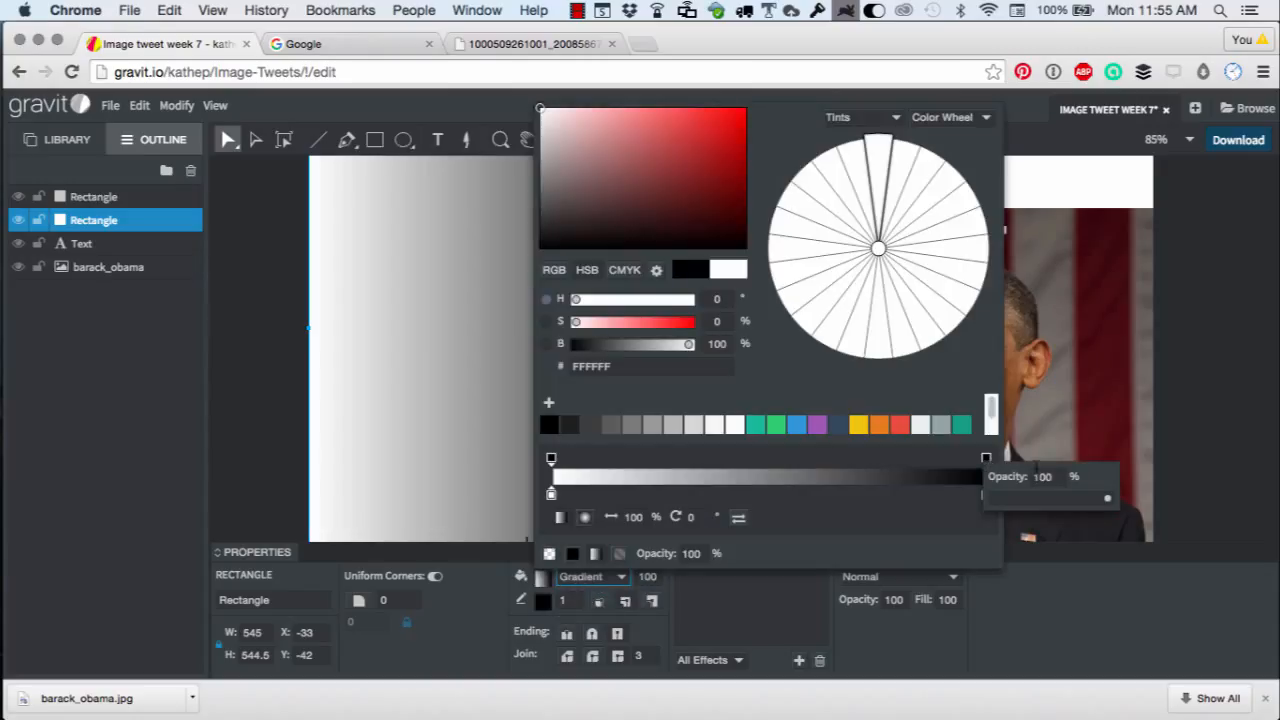
type("0")
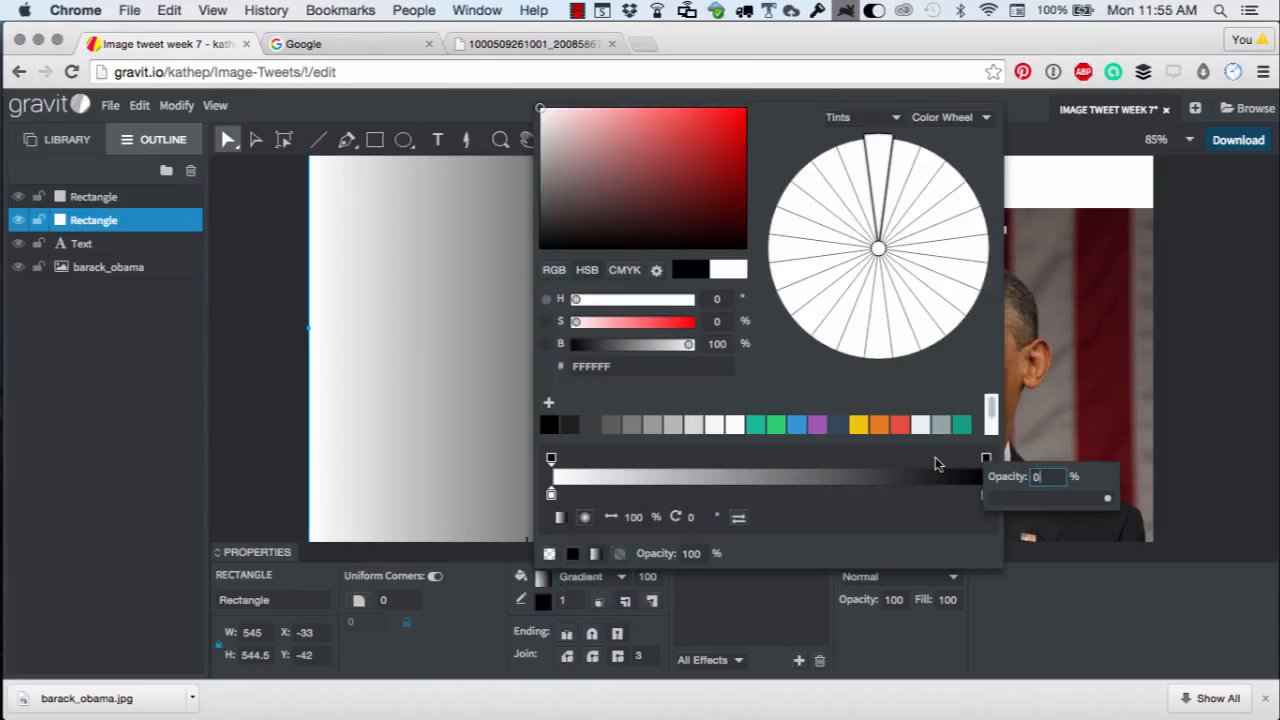
key("Return")
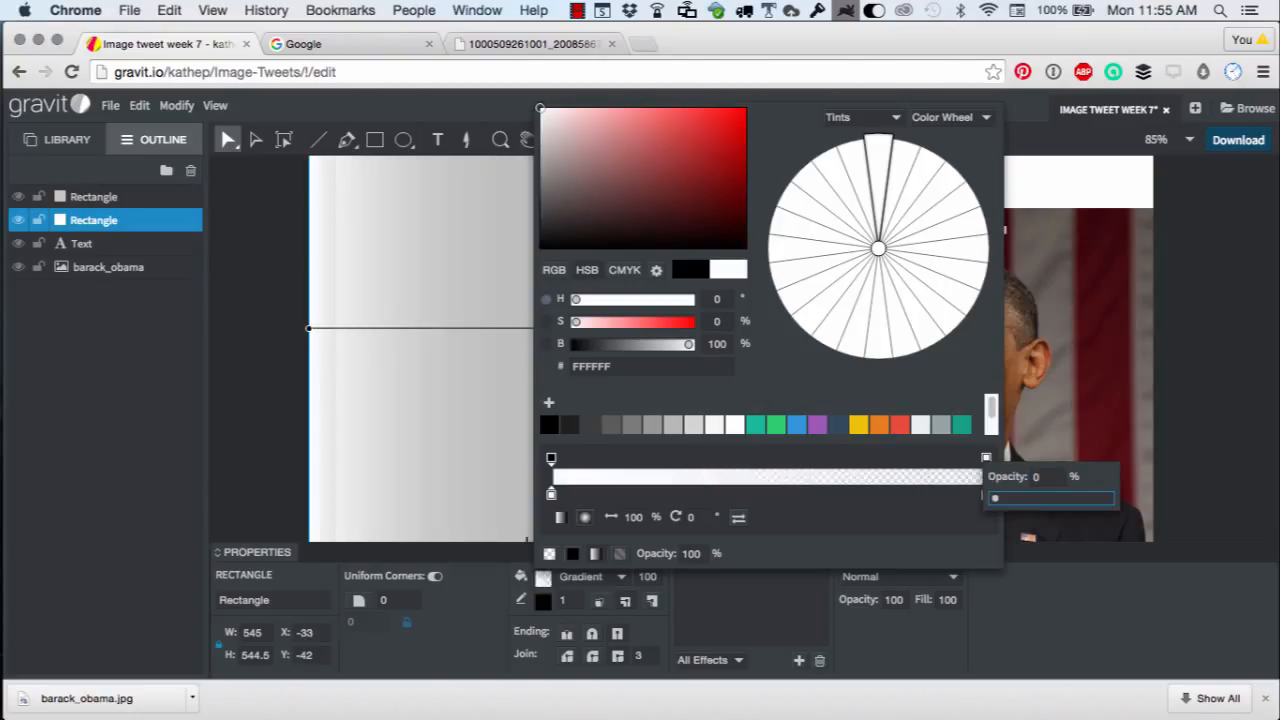
left_click(551, 460)
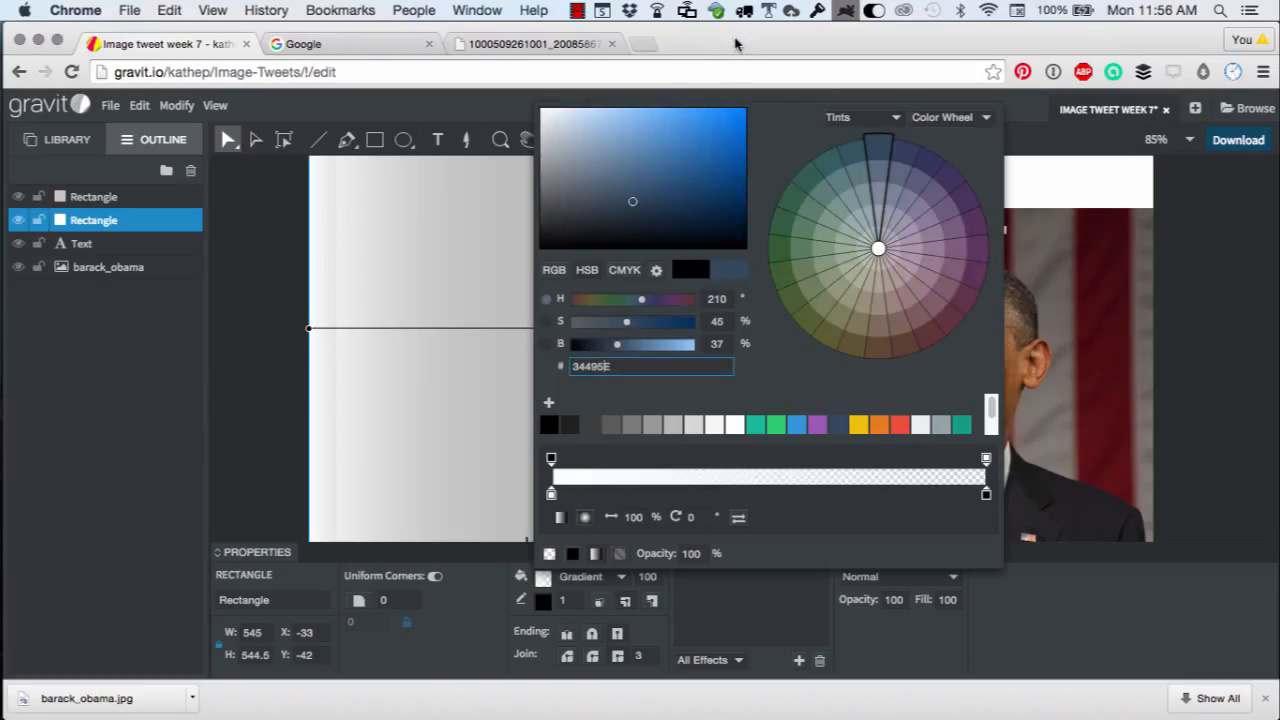
Open a new browser tab, search for adobe color and open the Adobe Kuler colour wheel site.
key("super+t")
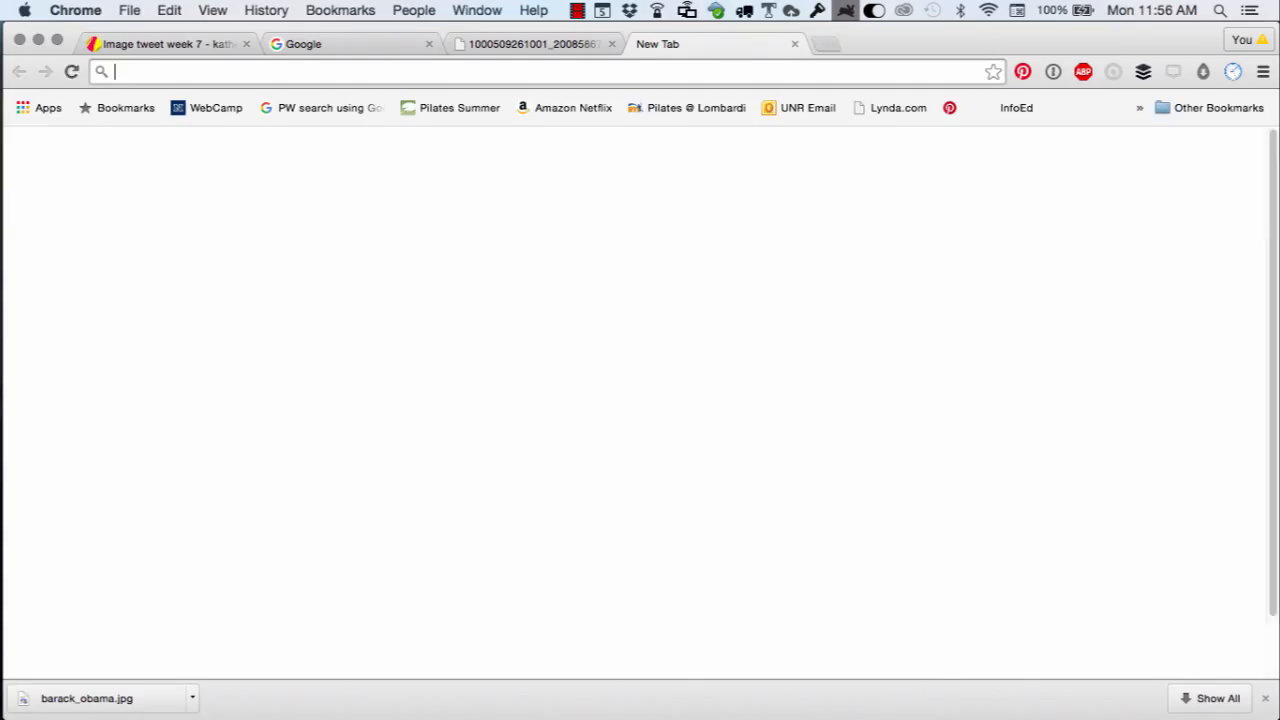
type("adobe colo")
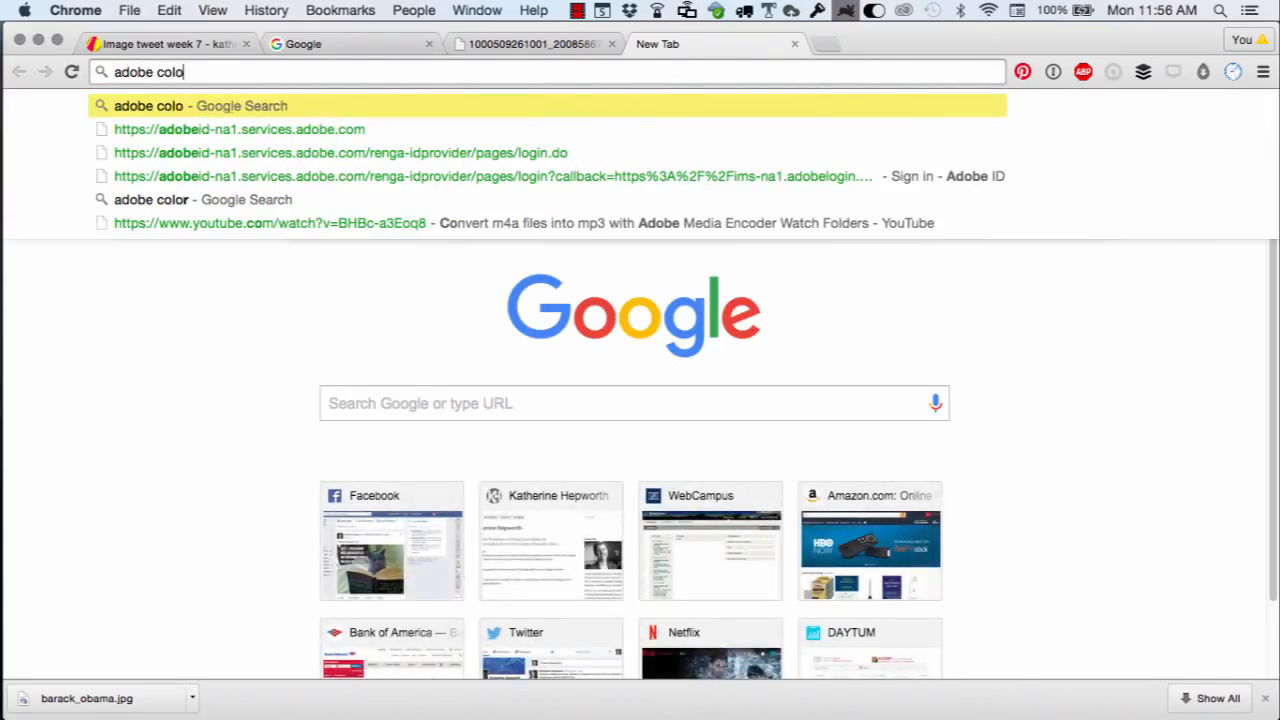
key("Return")
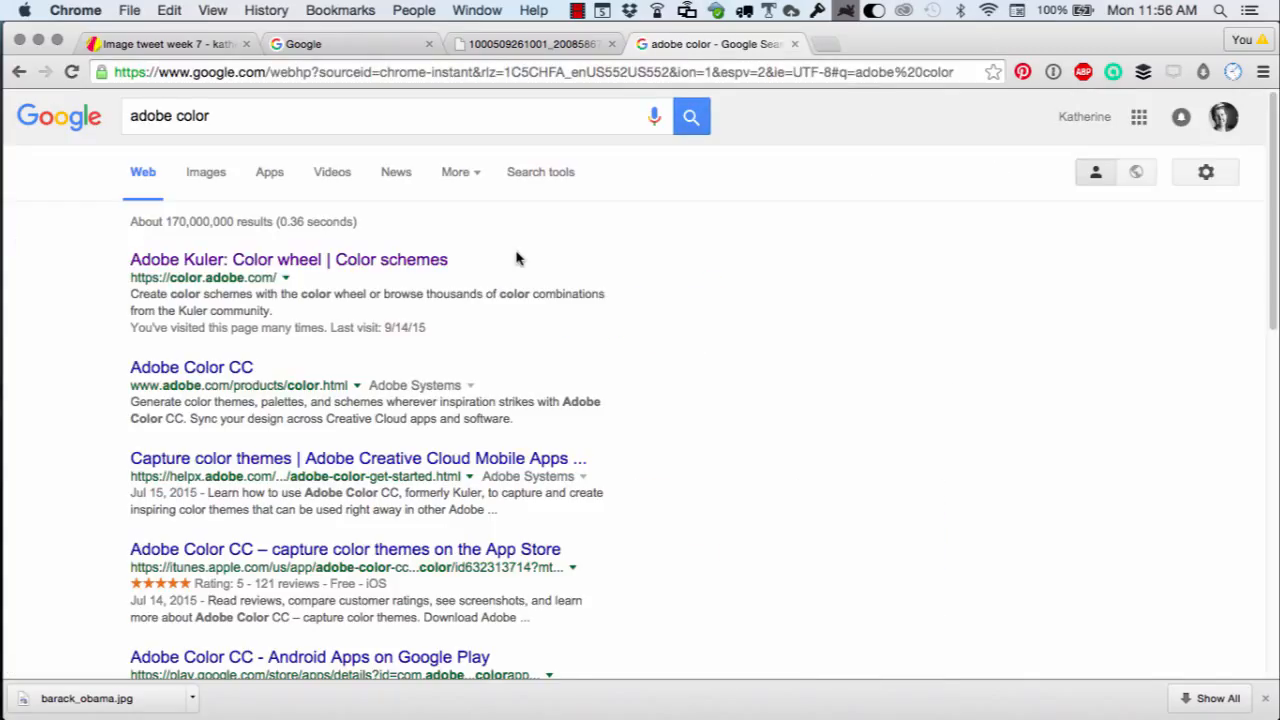
left_click(219, 261)
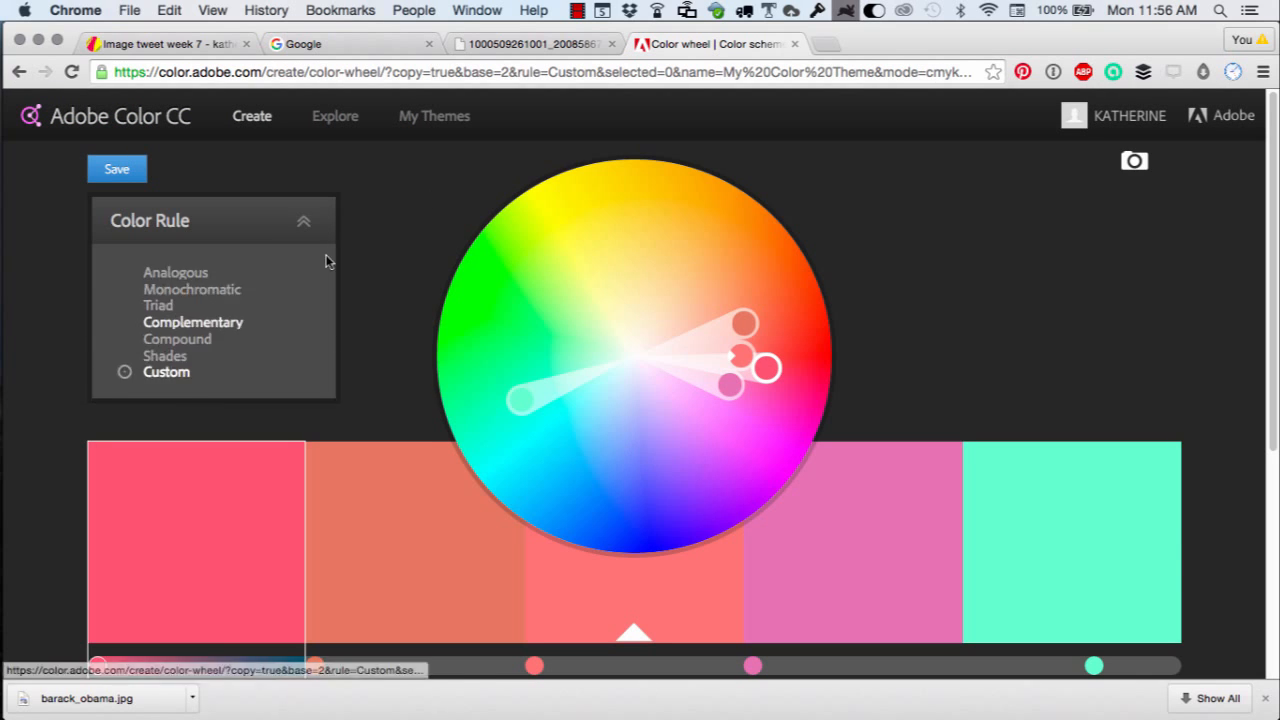
Open the Neutral Blue theme in Explore, edit a copy, and copy the darkest swatch's hex code 193441.
left_click(337, 117)
left_click(679, 268)
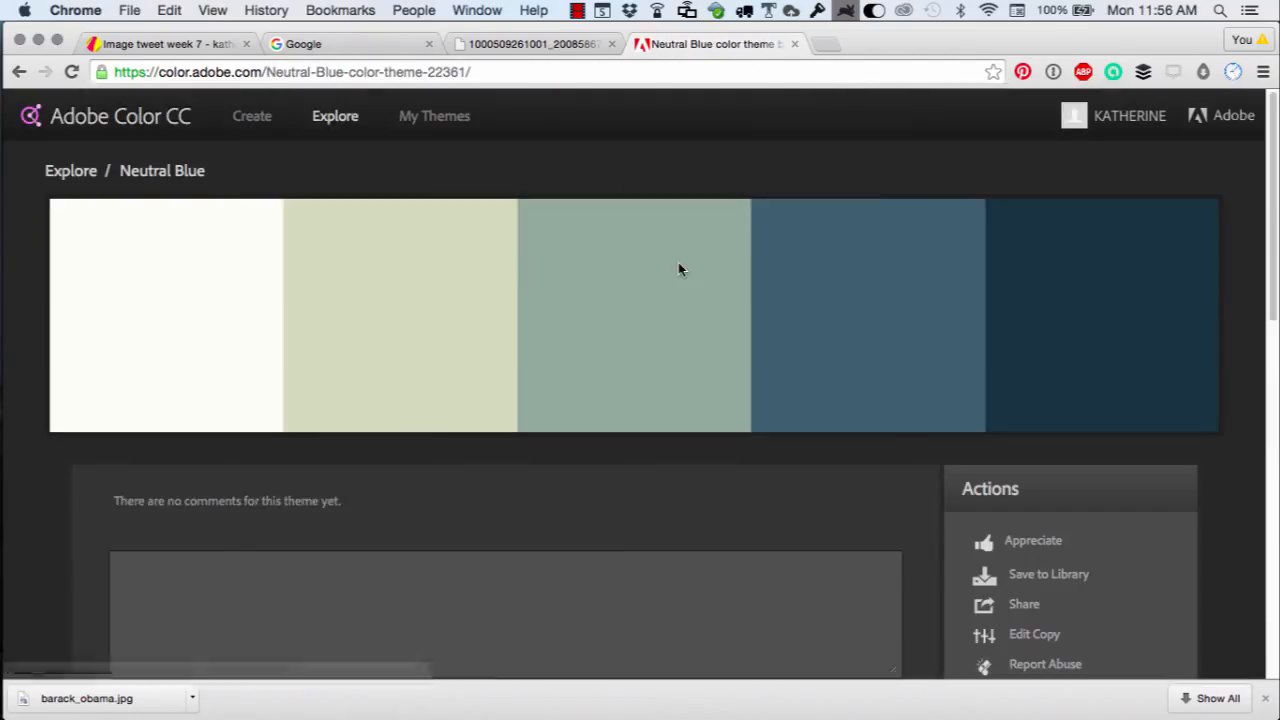
left_click(1080, 397)
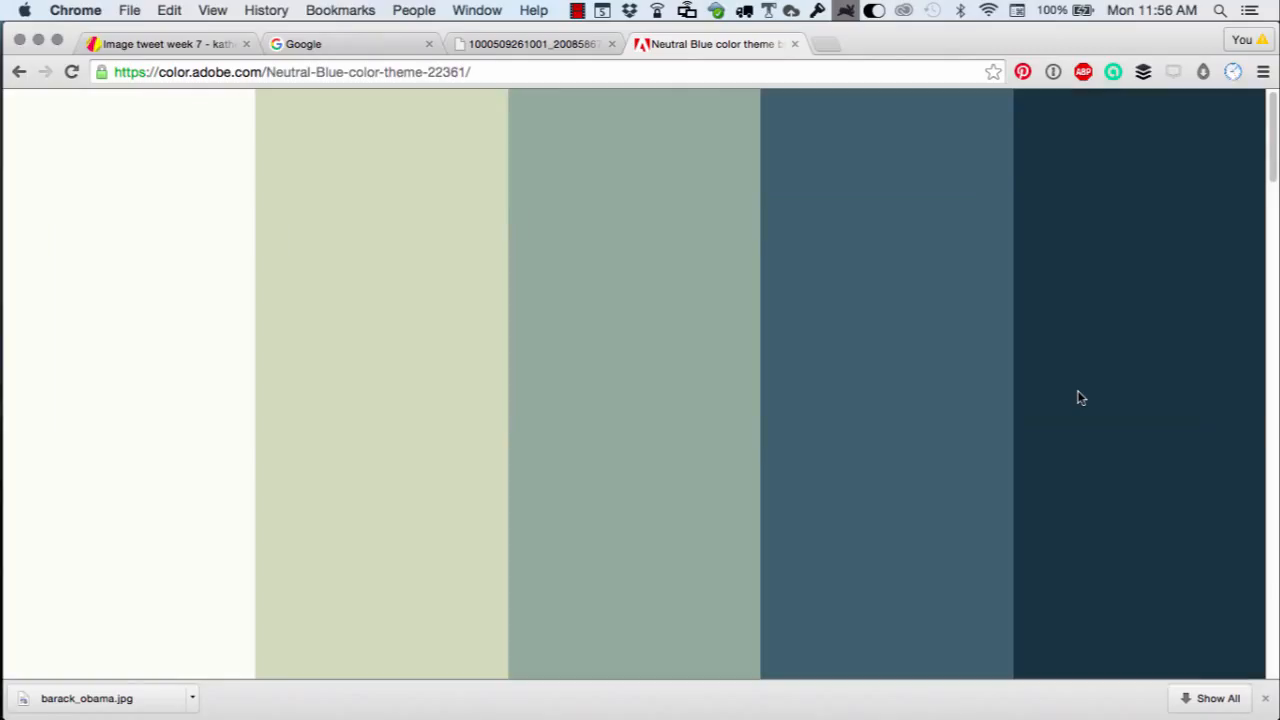
left_click(1080, 397)
scroll(1077, 395, "down", 4)
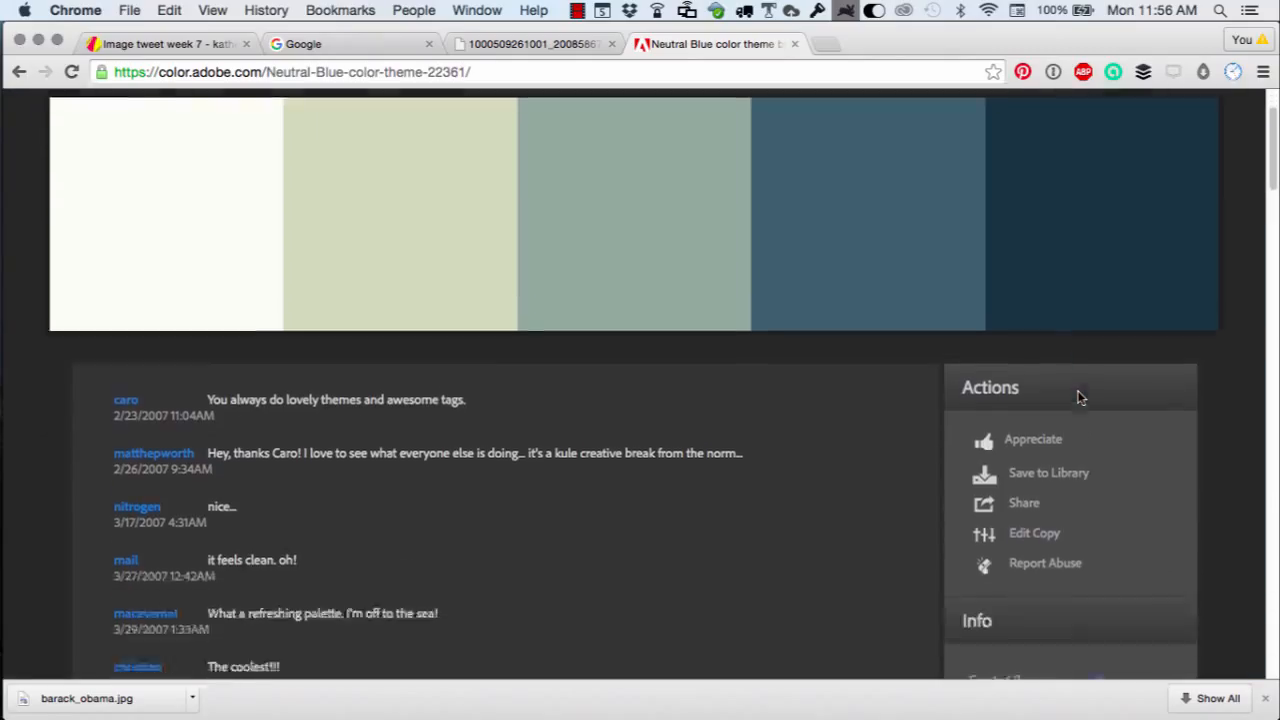
left_click(998, 447)
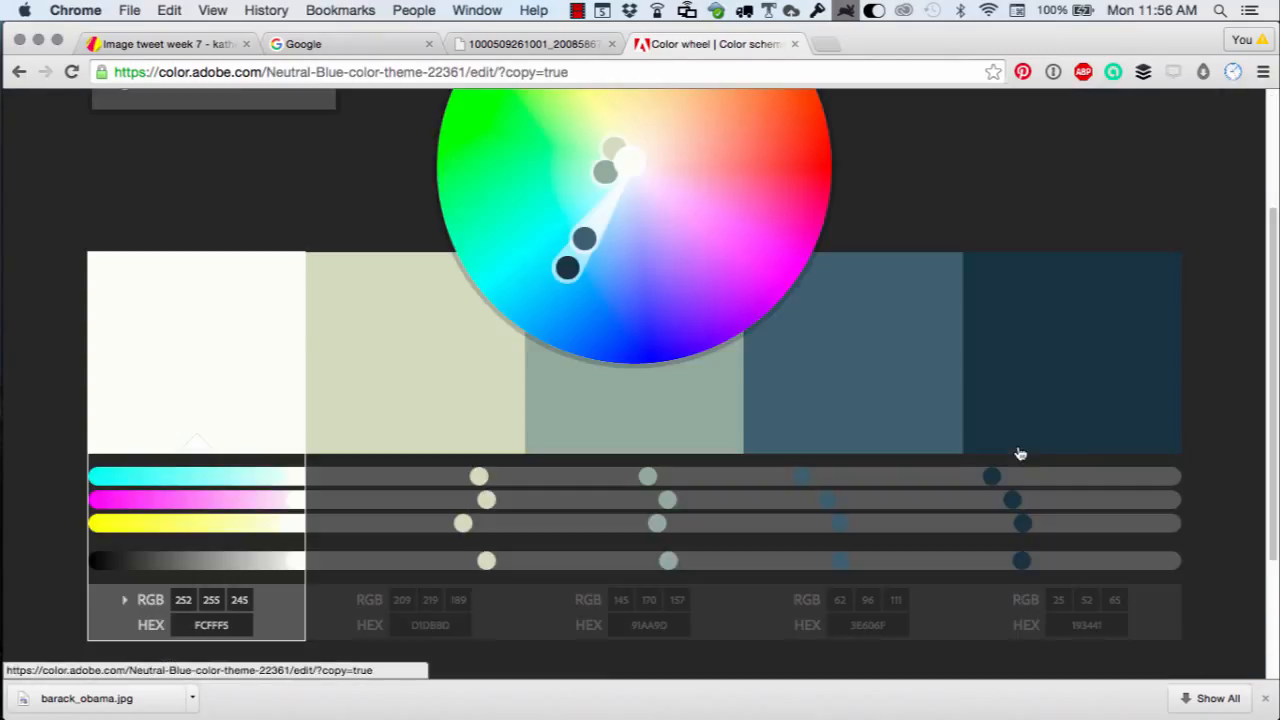
left_click(1039, 380)
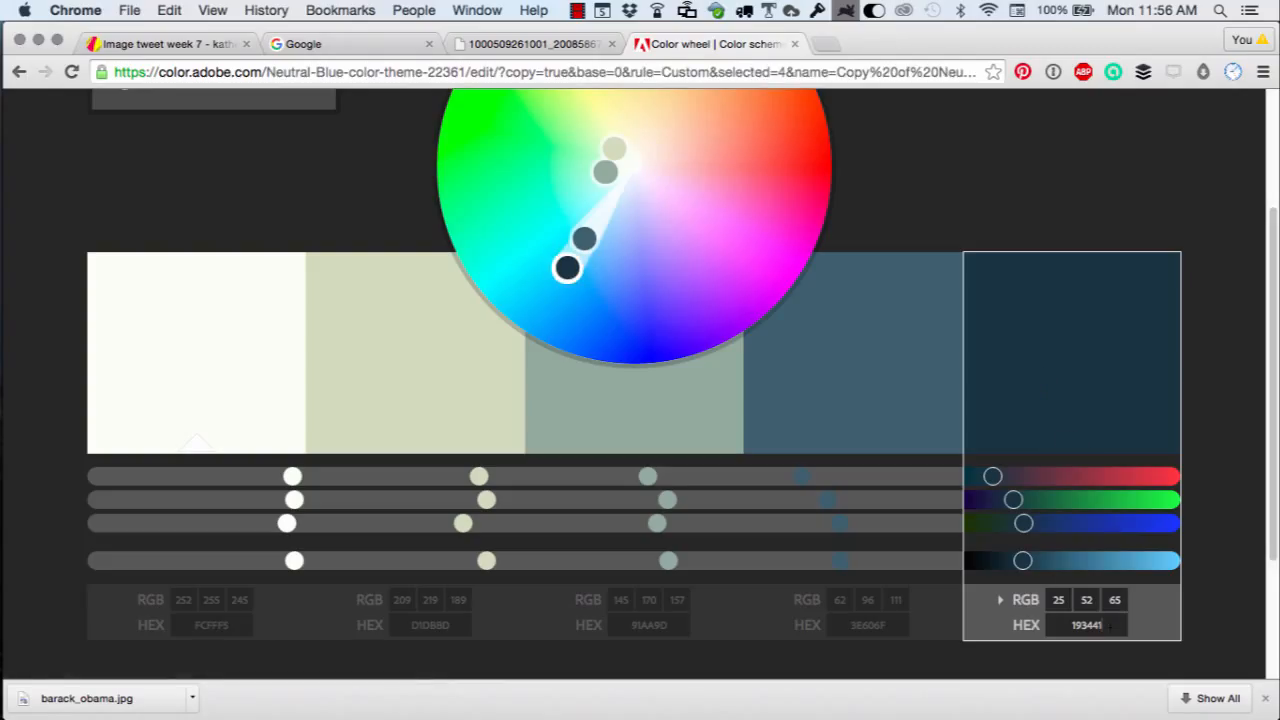
left_click(1111, 627)
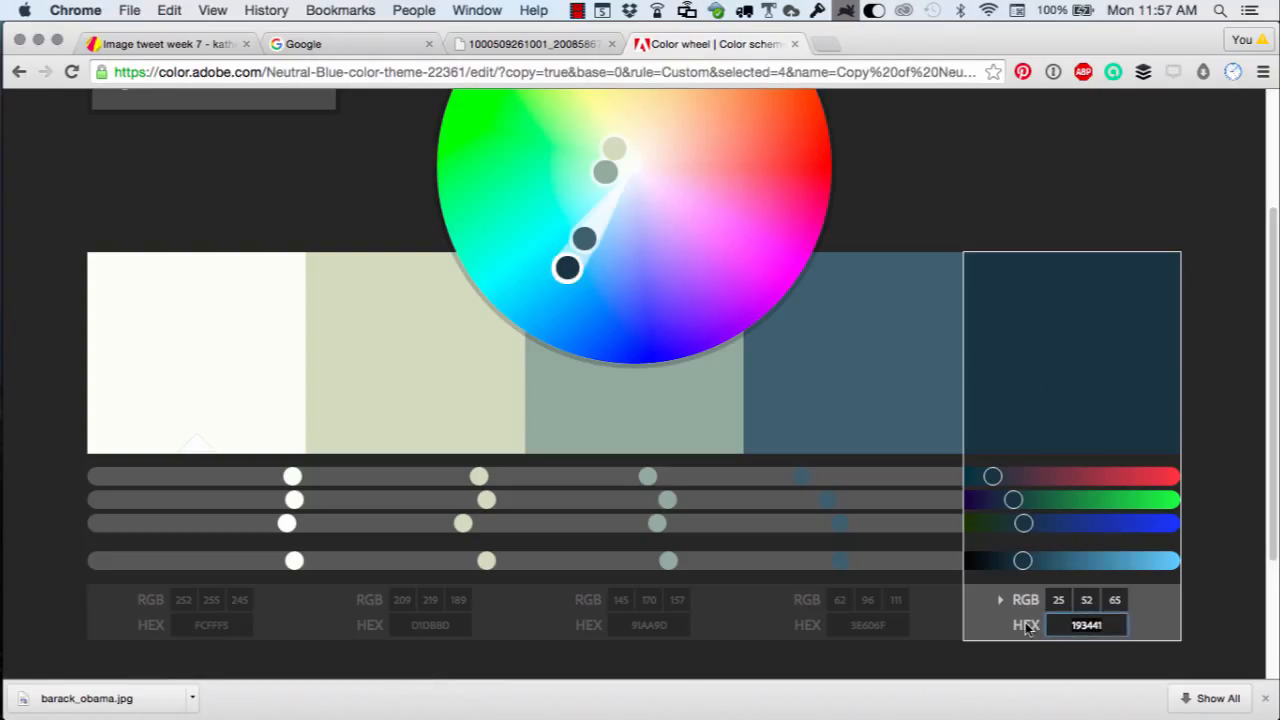
Back in the design, set the rectangle's fill colour to hex 193441 and switch it back to a linear gradient.
left_click(160, 44)
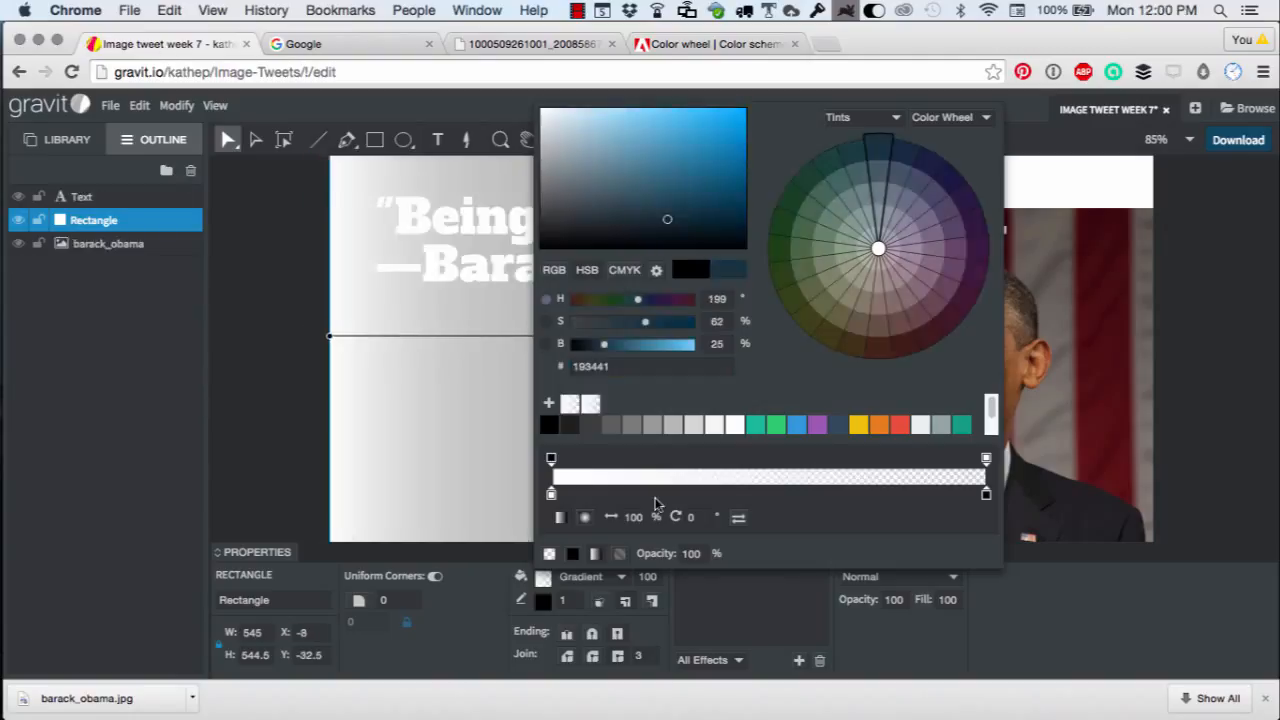
left_click(572, 556)
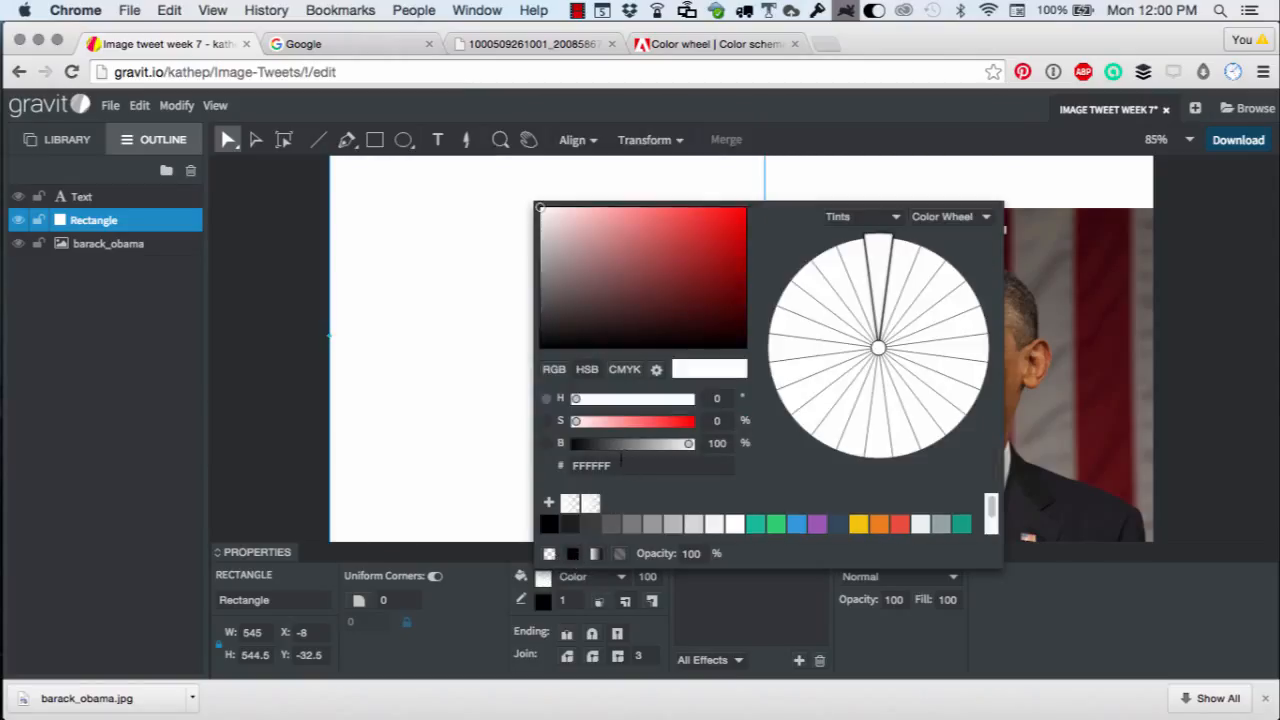
left_click(626, 463)
type("193441")
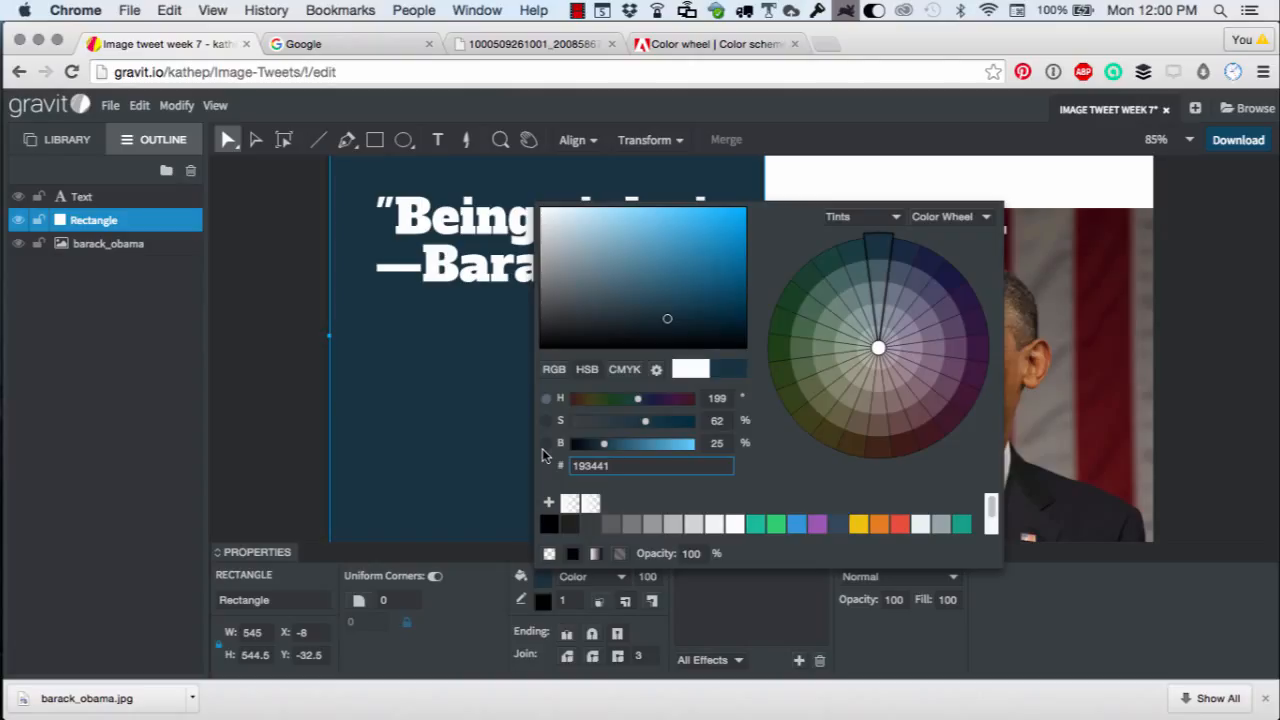
left_click(594, 554)
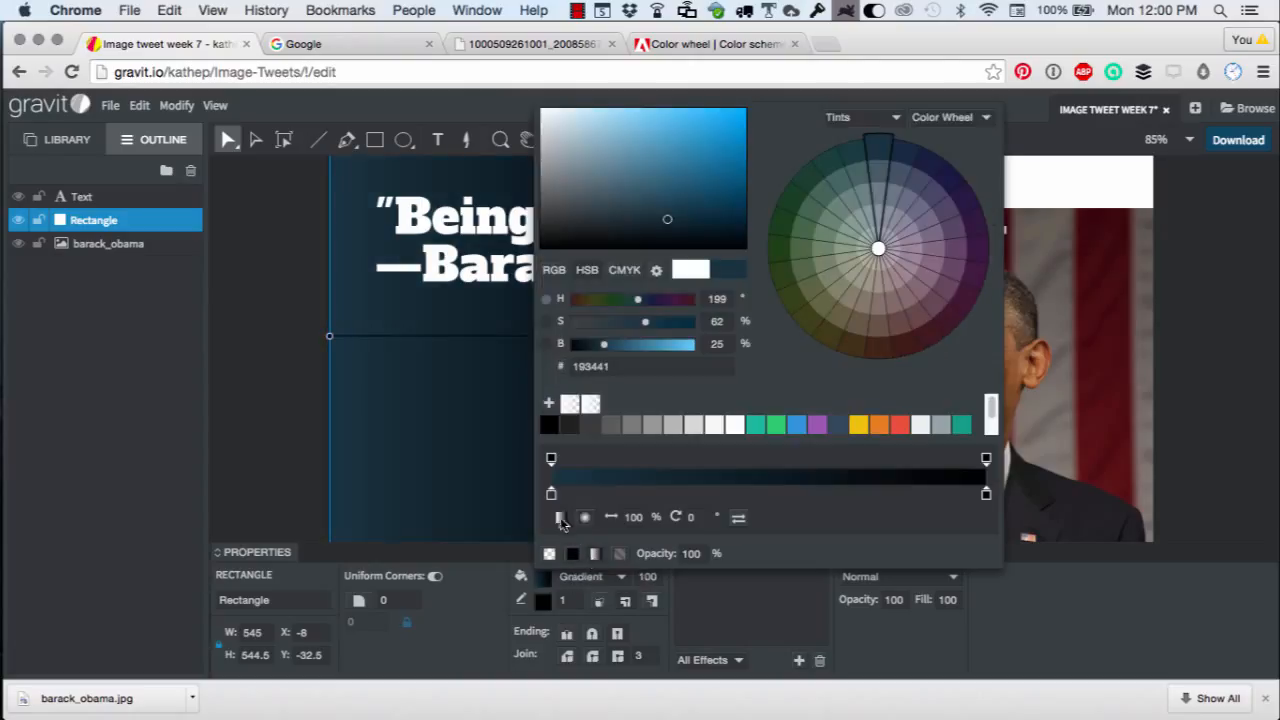
Set the gradient's end stop opacity to 0%.
left_click(986, 460)
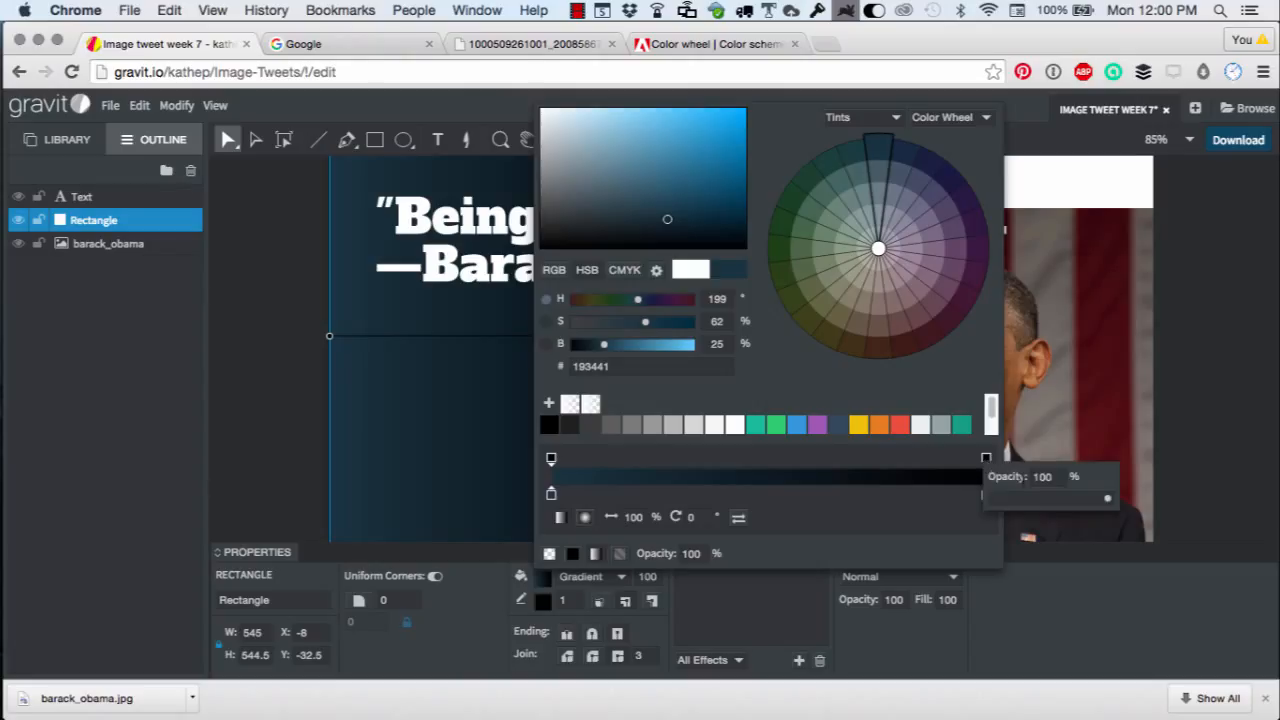
left_click(1040, 477)
type("0")
key("Return")
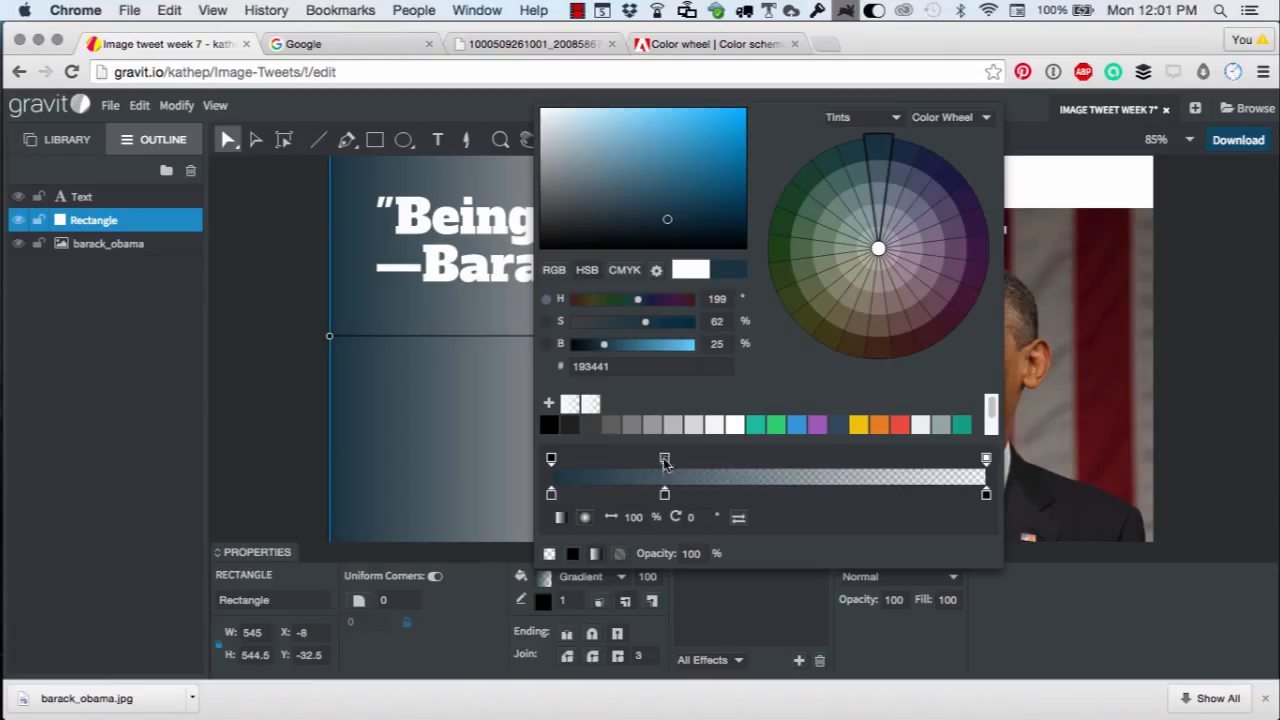
Add a middle gradient stop with 100% opacity.
left_click(664, 459)
left_click_drag(728, 477, 699, 481)
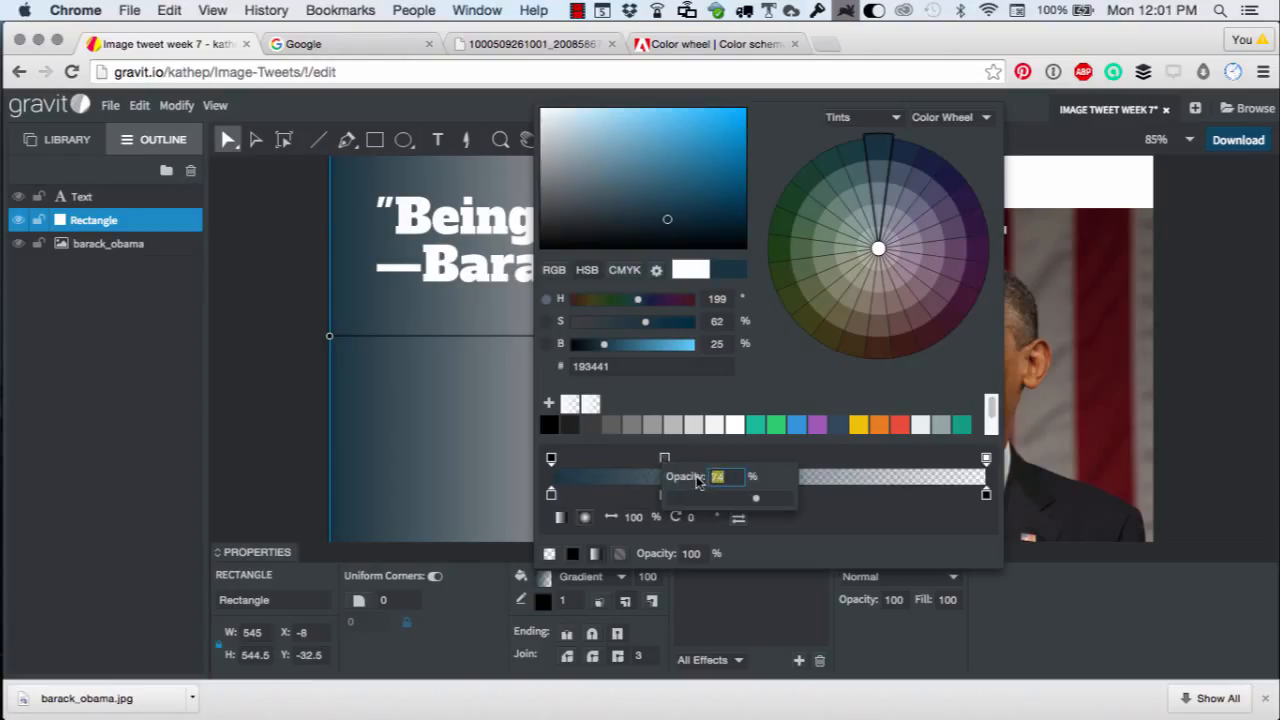
type("100")
key("Return")
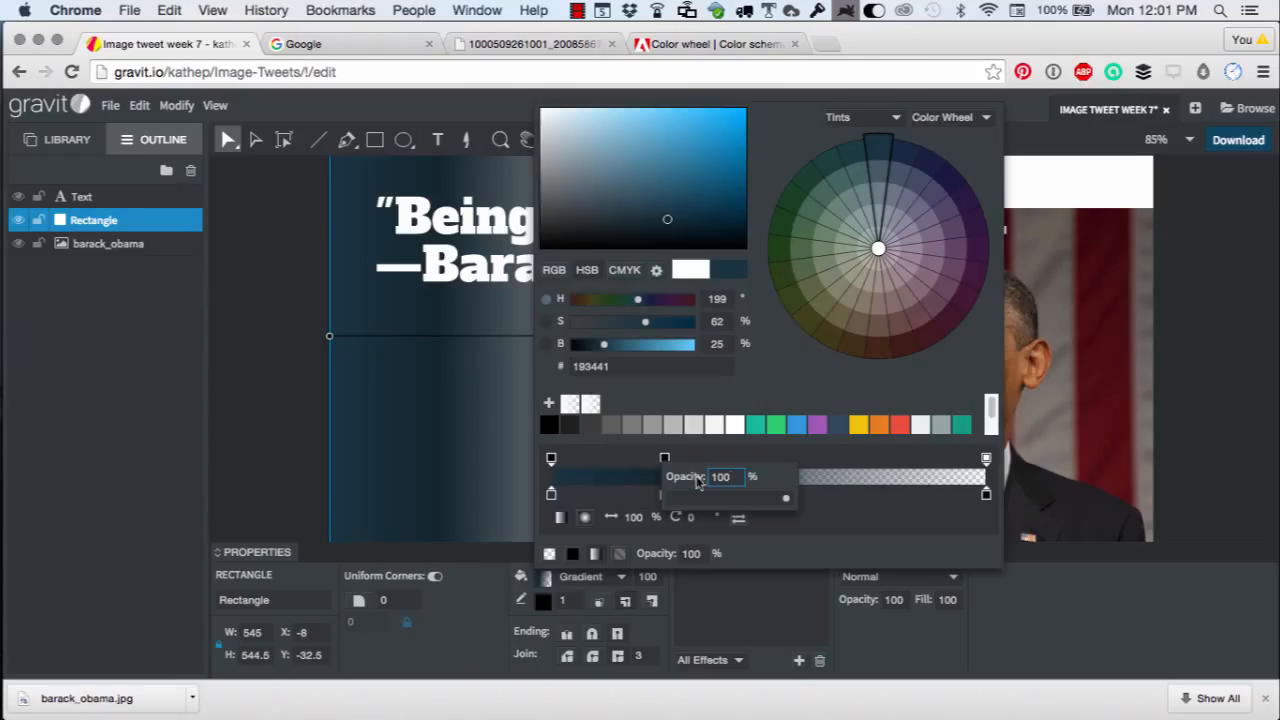
Move the middle gradient stop further to the right along the gradient bar.
left_click(664, 459)
left_click(707, 457)
left_click_drag(665, 459, 743, 462)
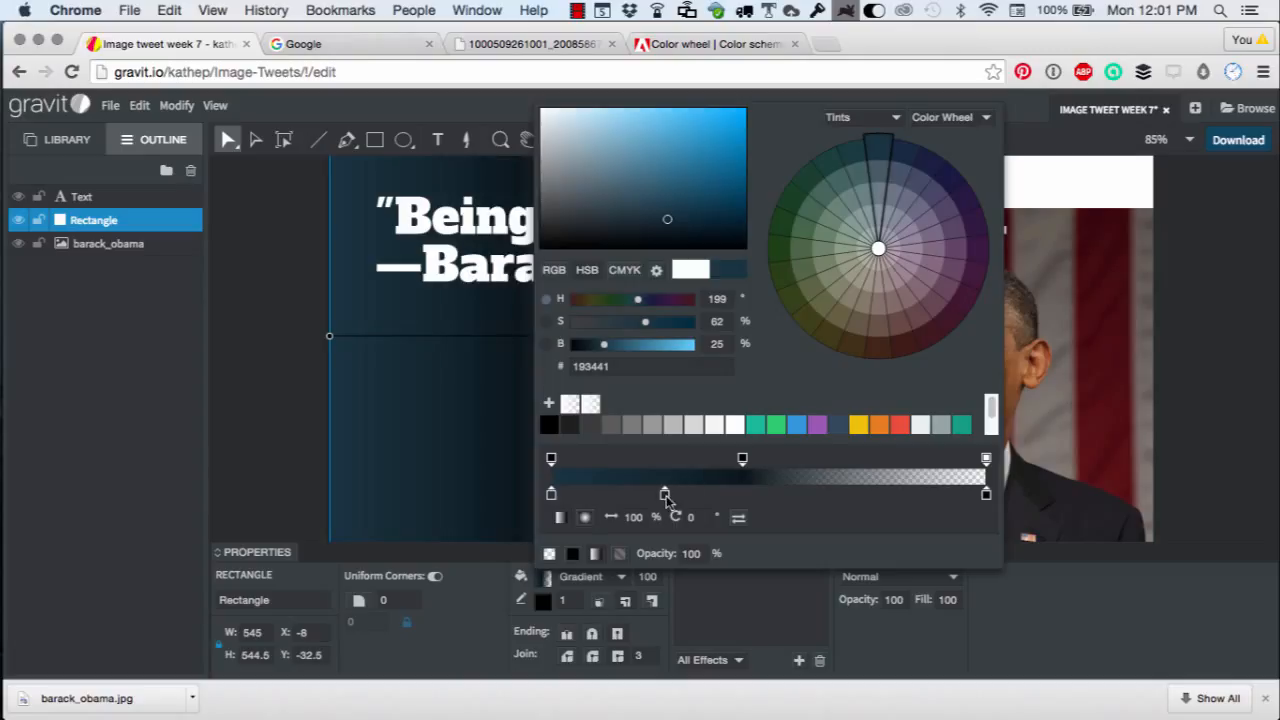
left_click_drag(665, 497, 748, 513)
left_click(742, 494)
Set the rectangle's stroke width to 0.
left_click(563, 600)
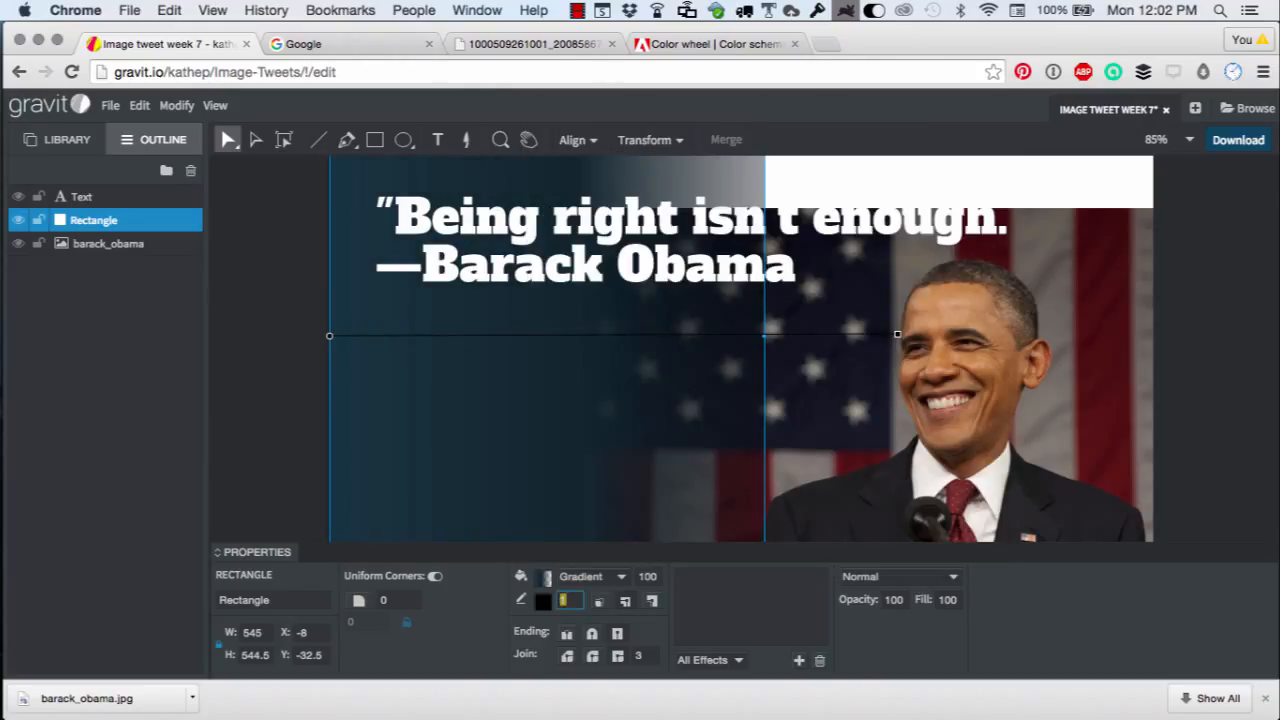
key("Return")
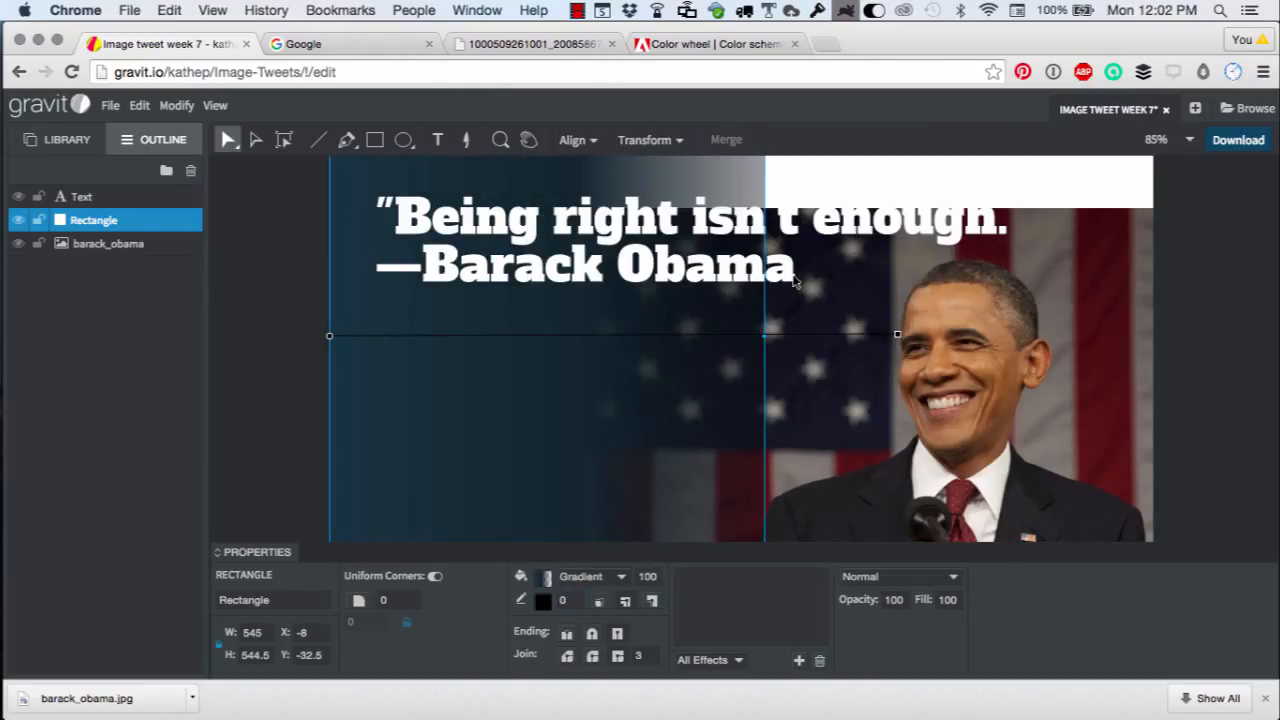
Narrow the gradient rectangle to about 538 px wide.
left_click(795, 177)
left_click(751, 186)
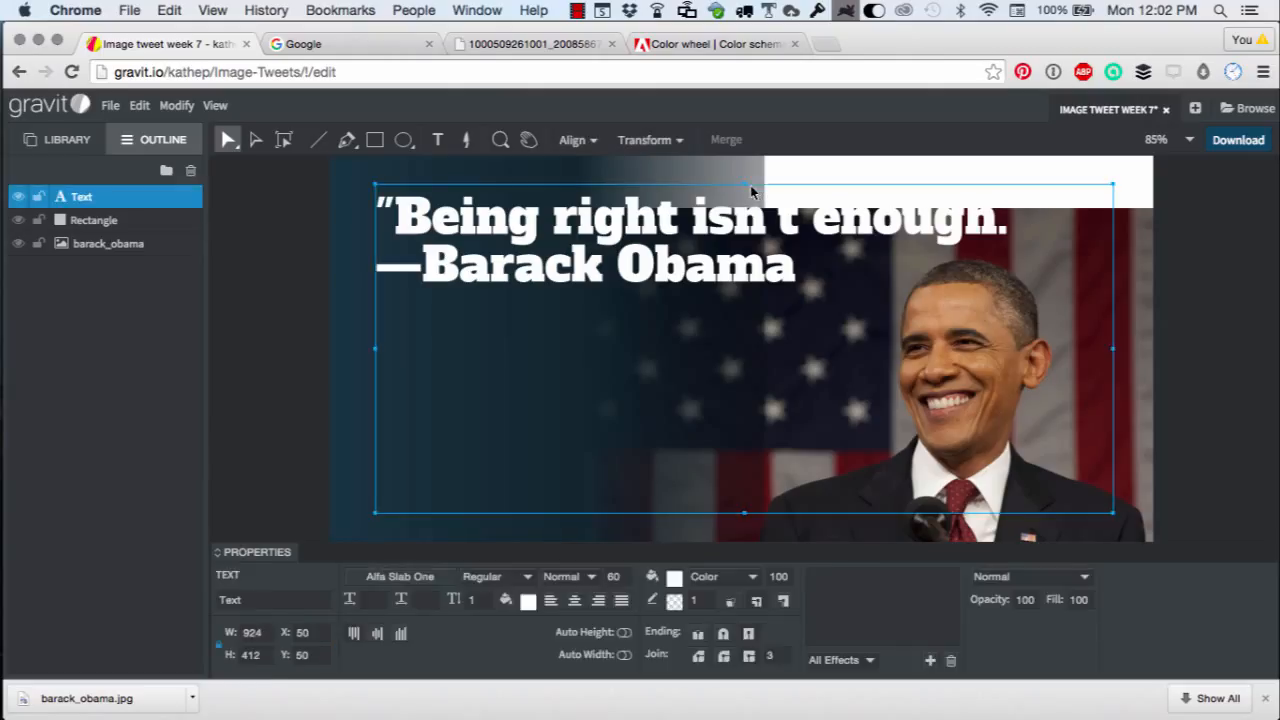
left_click(757, 170)
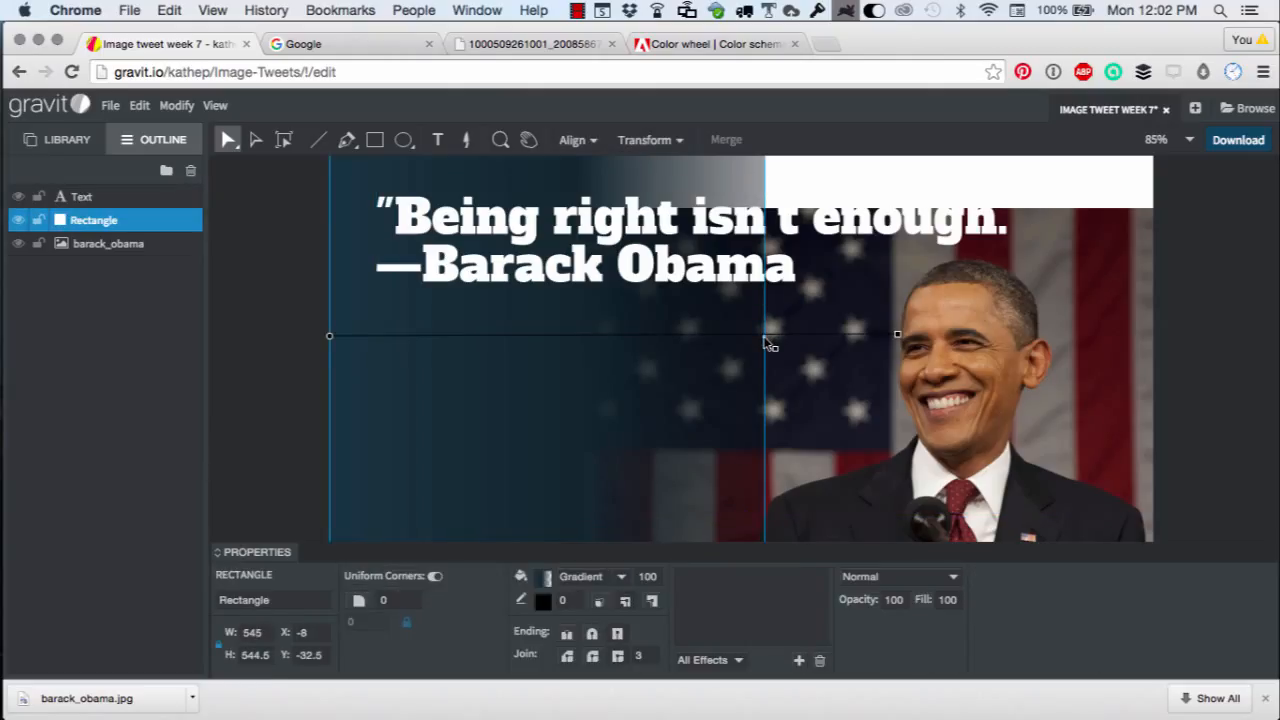
mouse_move(767, 343)
left_mouse_down()
mouse_move(826, 345)
mouse_move(758, 345)
left_mouse_up()
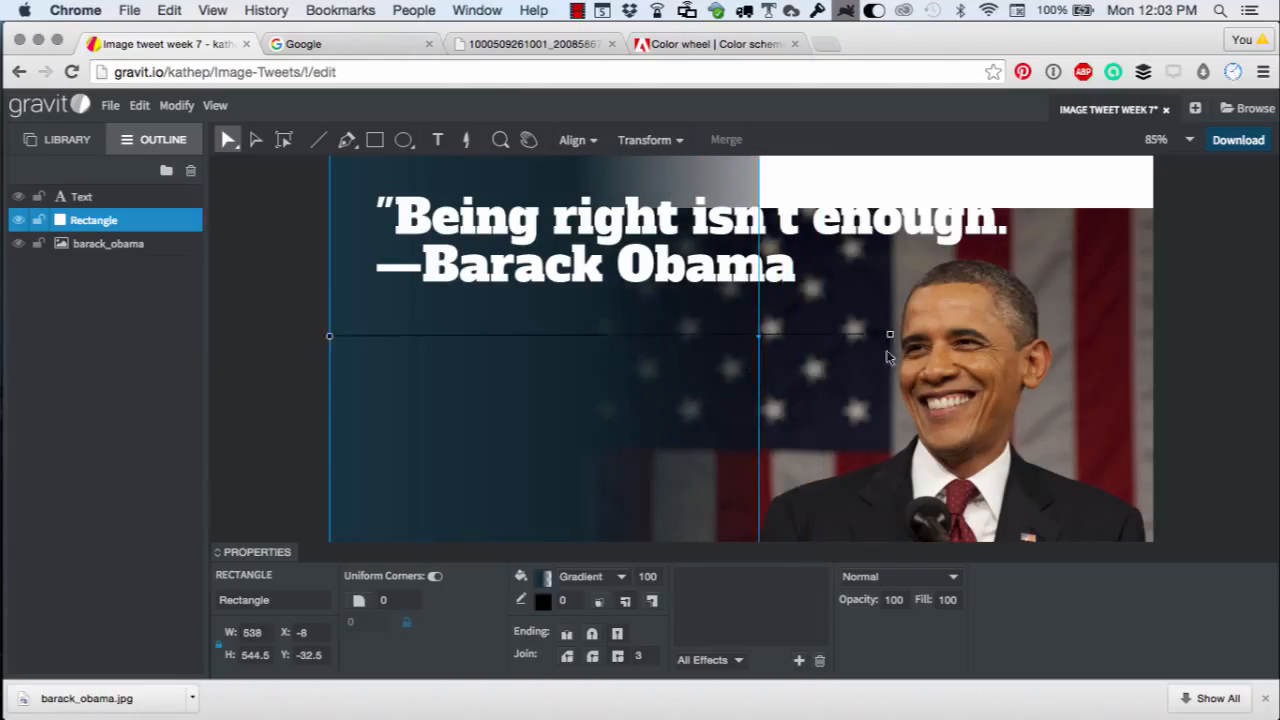
Pull the gradient's end point back to about the gradient rectangle's right edge.
left_click_drag(892, 336, 737, 345)
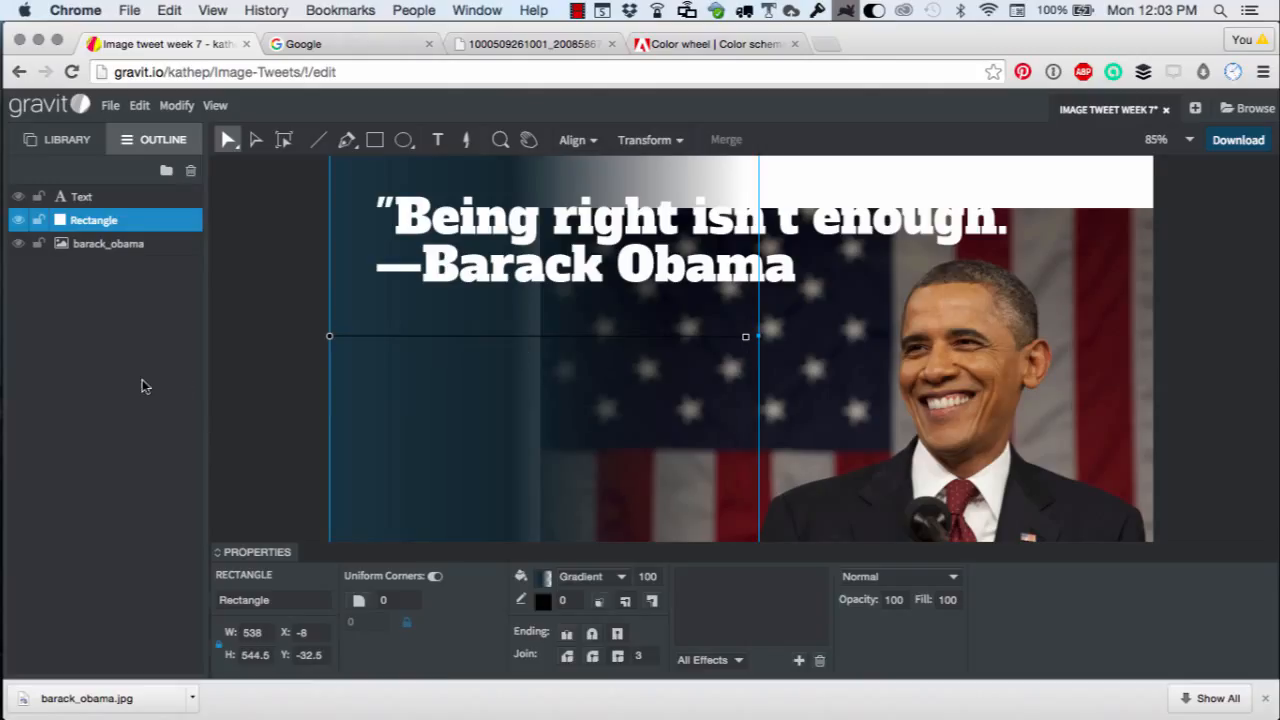
left_click(243, 371)
left_click(540, 392)
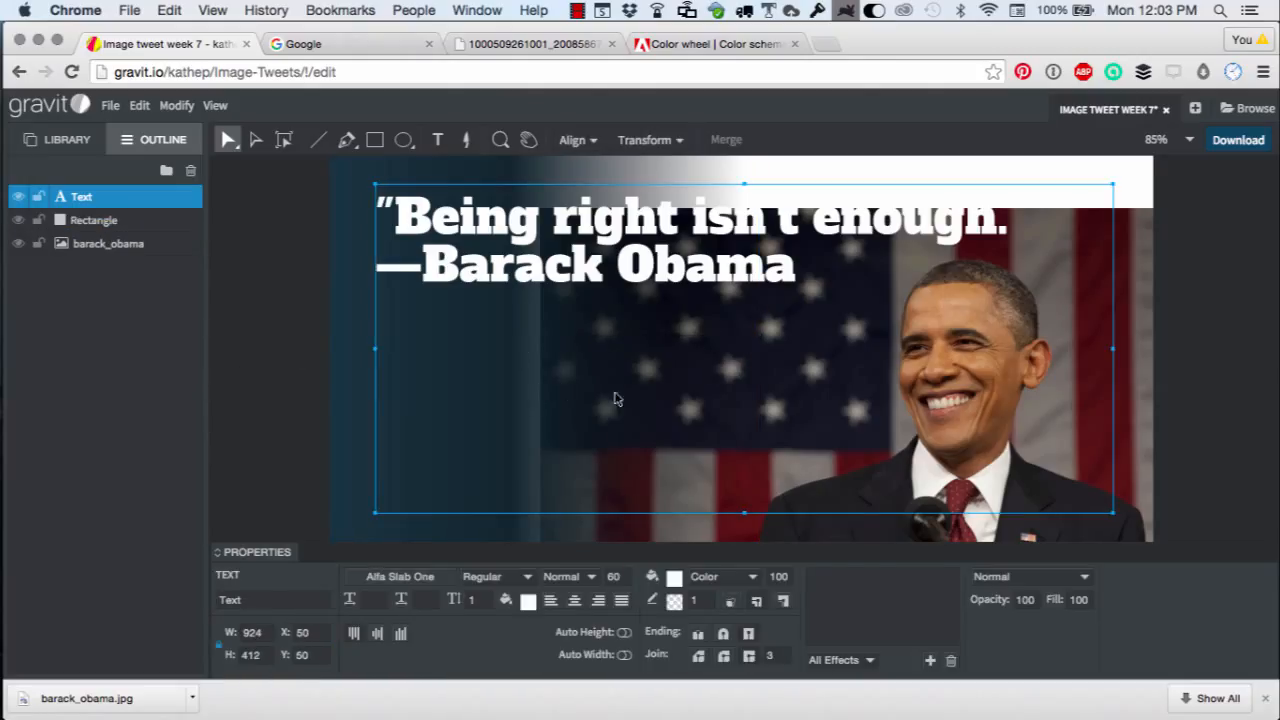
left_click(346, 374)
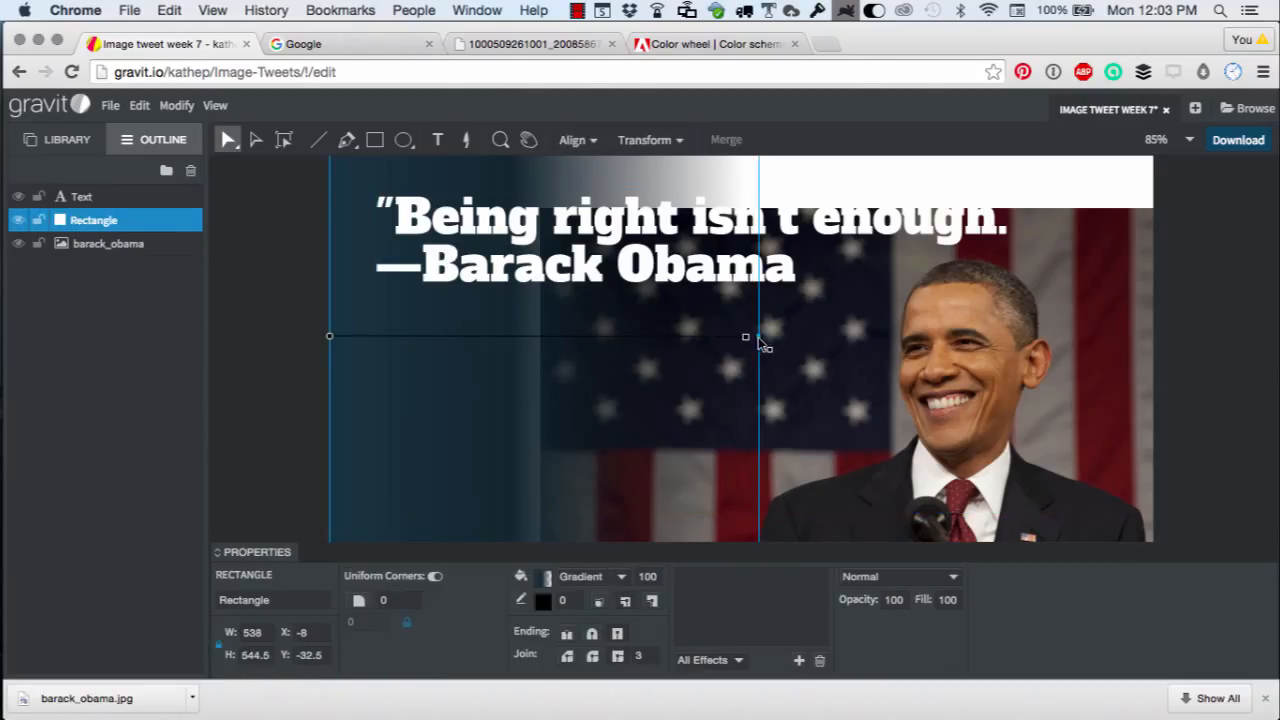
Widen the gradient rectangle to about 822 px so it reaches past the photo's face.
left_click_drag(762, 343, 885, 356)
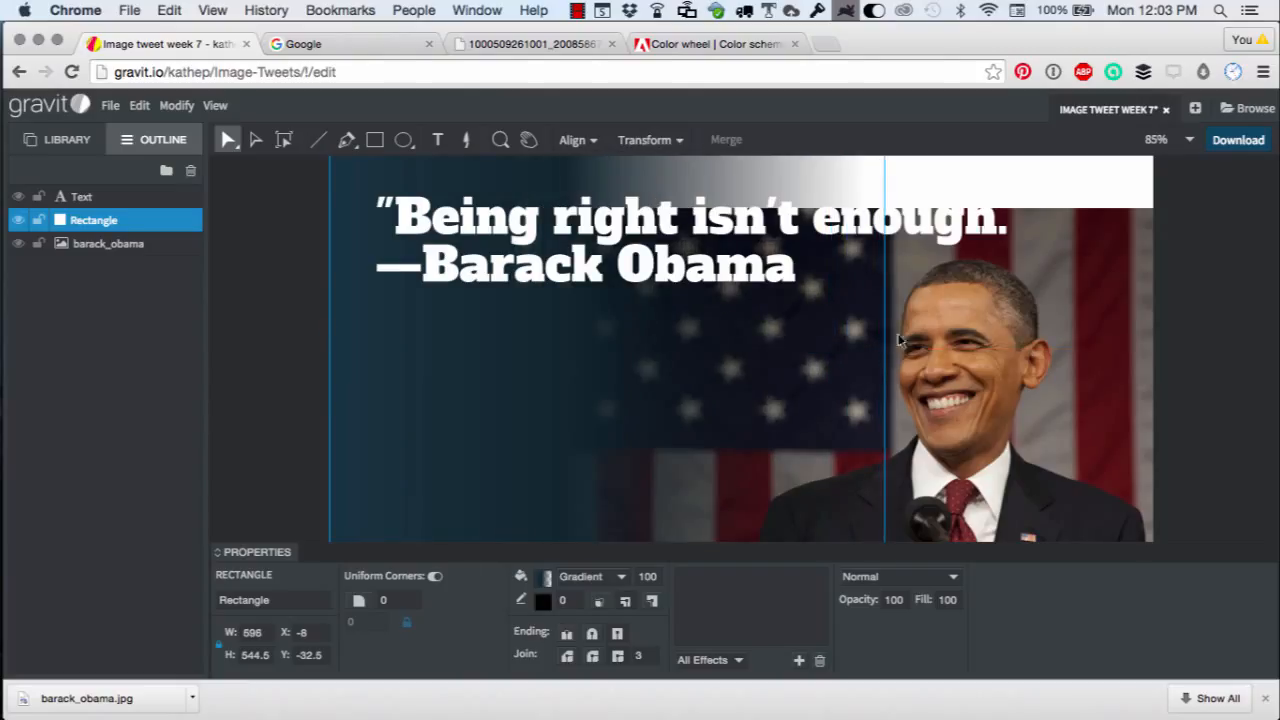
left_click_drag(898, 340, 1000, 340)
left_click(375, 390)
left_click(346, 388)
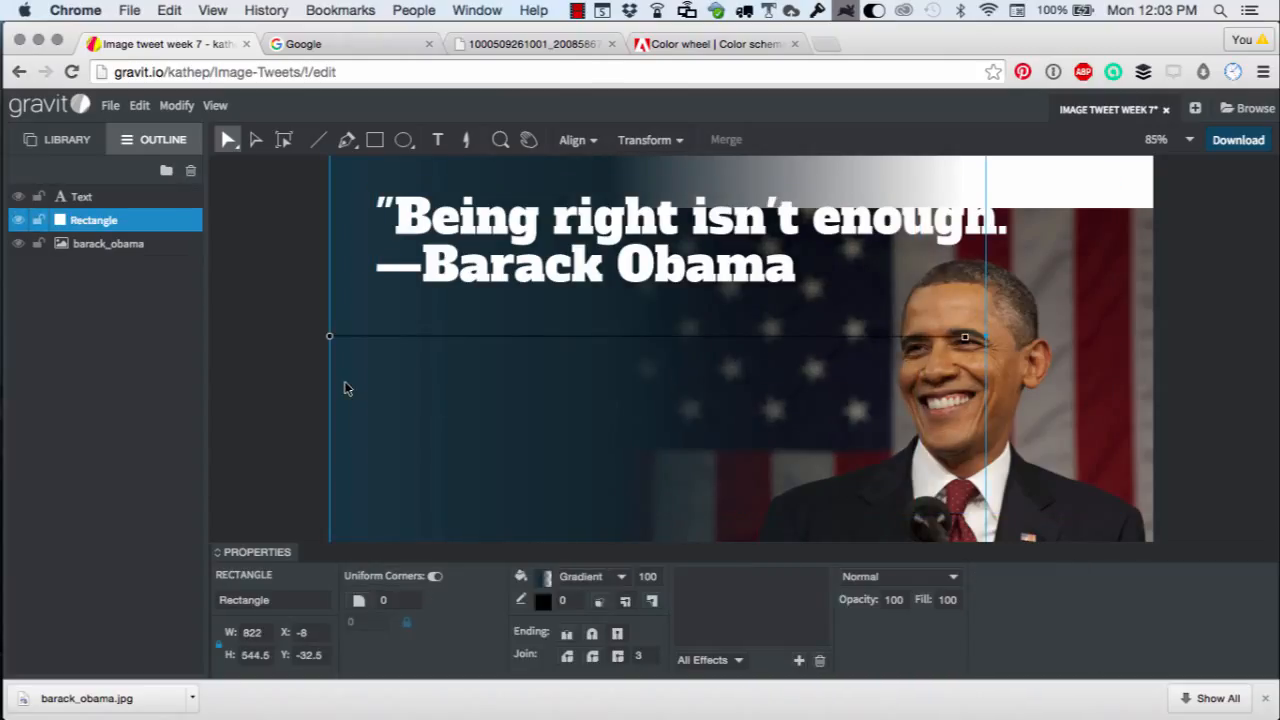
left_click(1120, 246)
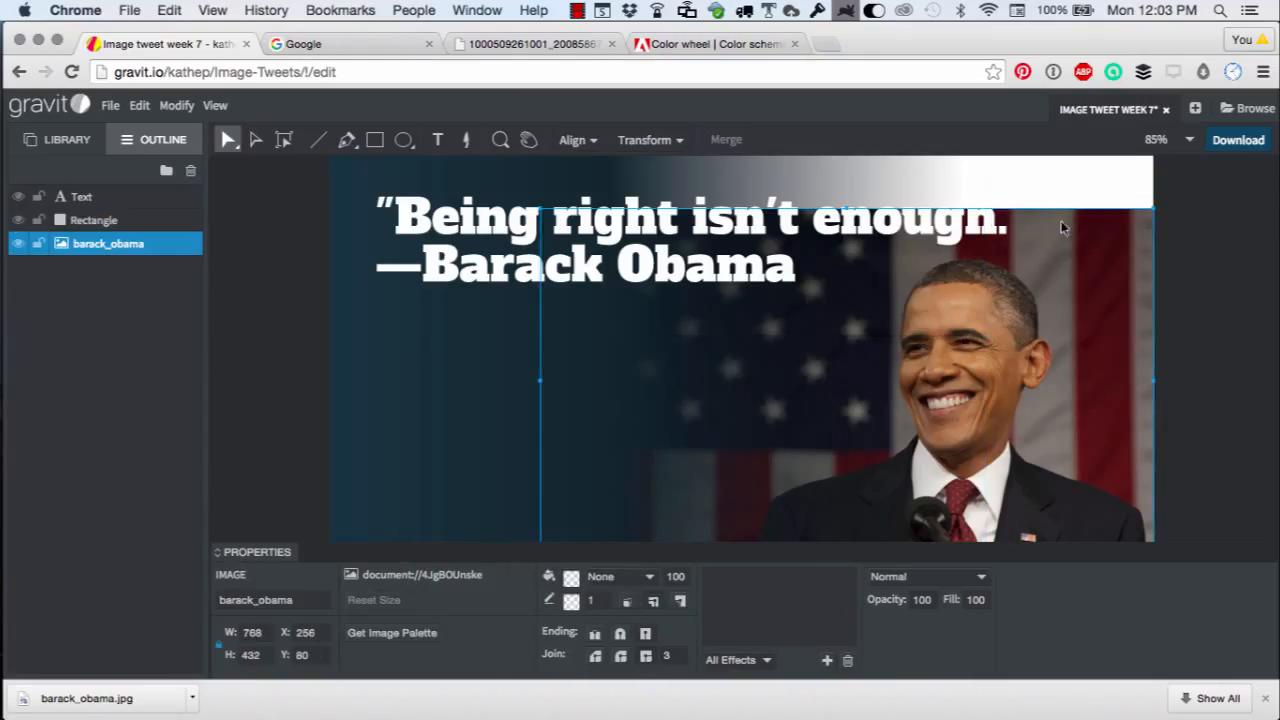
left_click(289, 308)
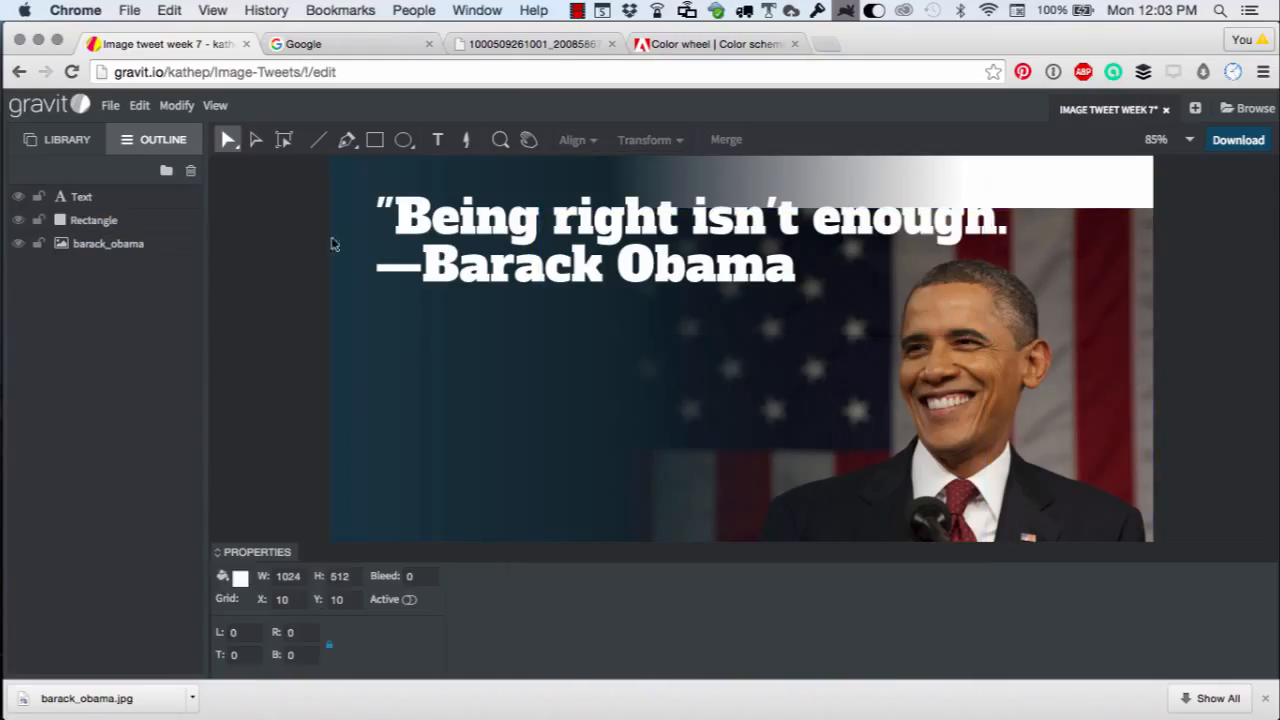
Draw a rectangle about 1041 × 118 px across the top of the canvas and set its gradient angle to 90°.
left_click(375, 140)
left_click_drag(328, 157, 1160, 250)
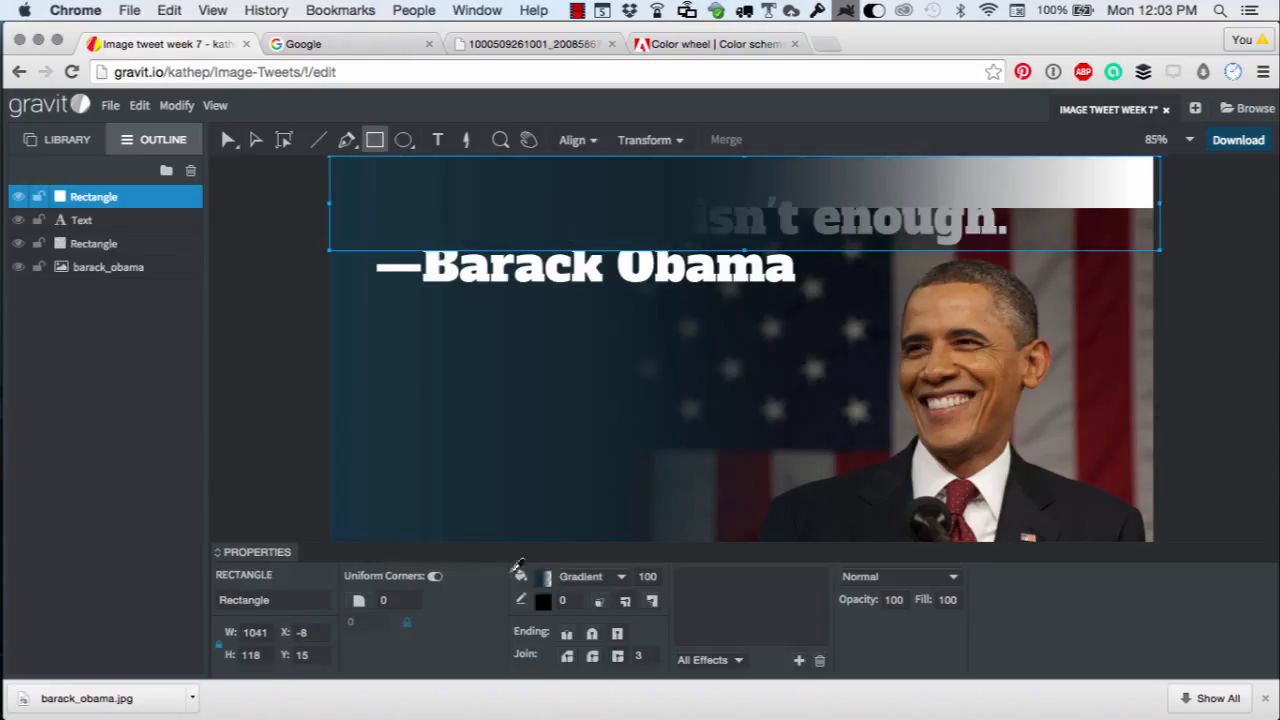
left_click(545, 580)
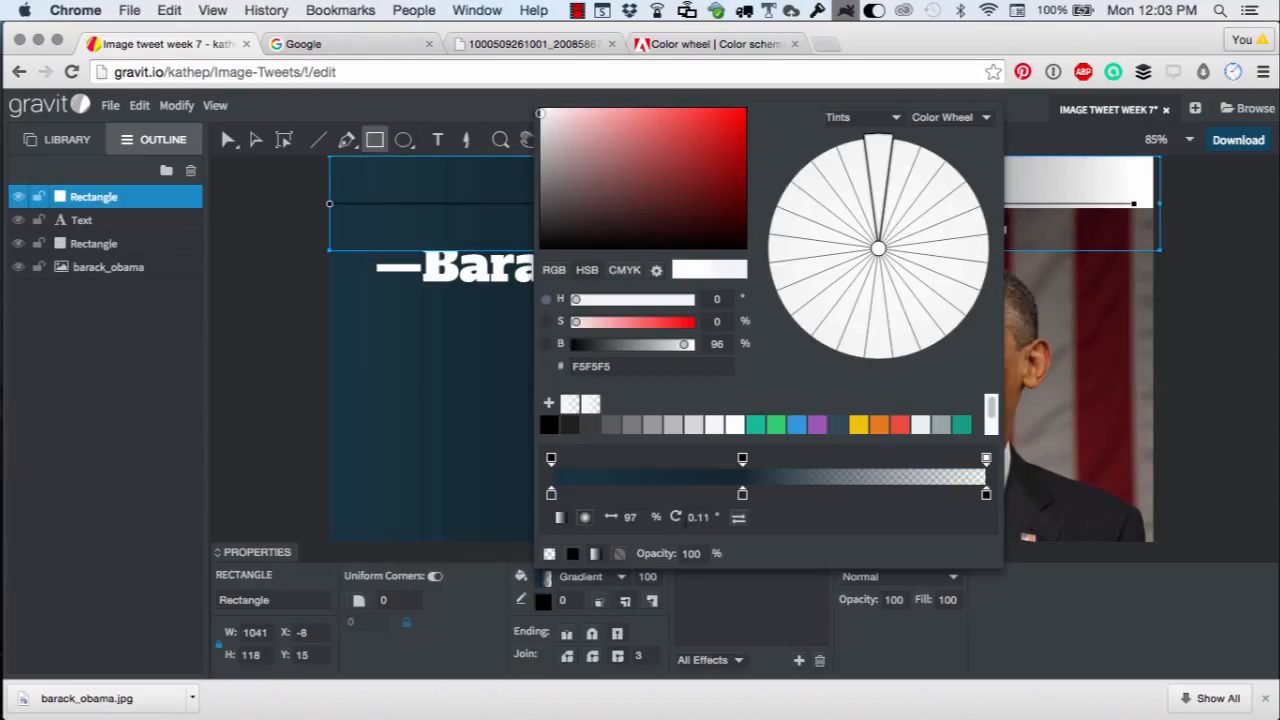
left_click(697, 517)
type("90")
key("Return")
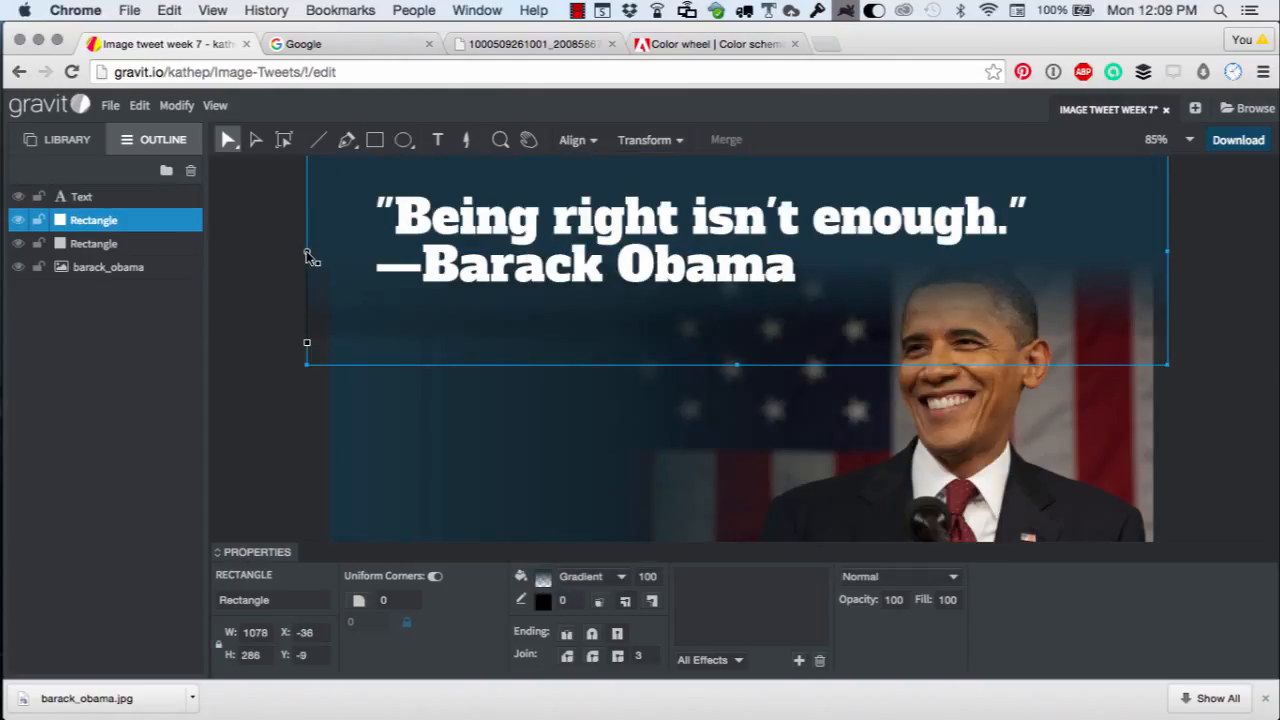
Reposition the top rectangle's gradient start and end points so it fades diagonally toward the lower right.
left_click_drag(310, 258, 771, 289)
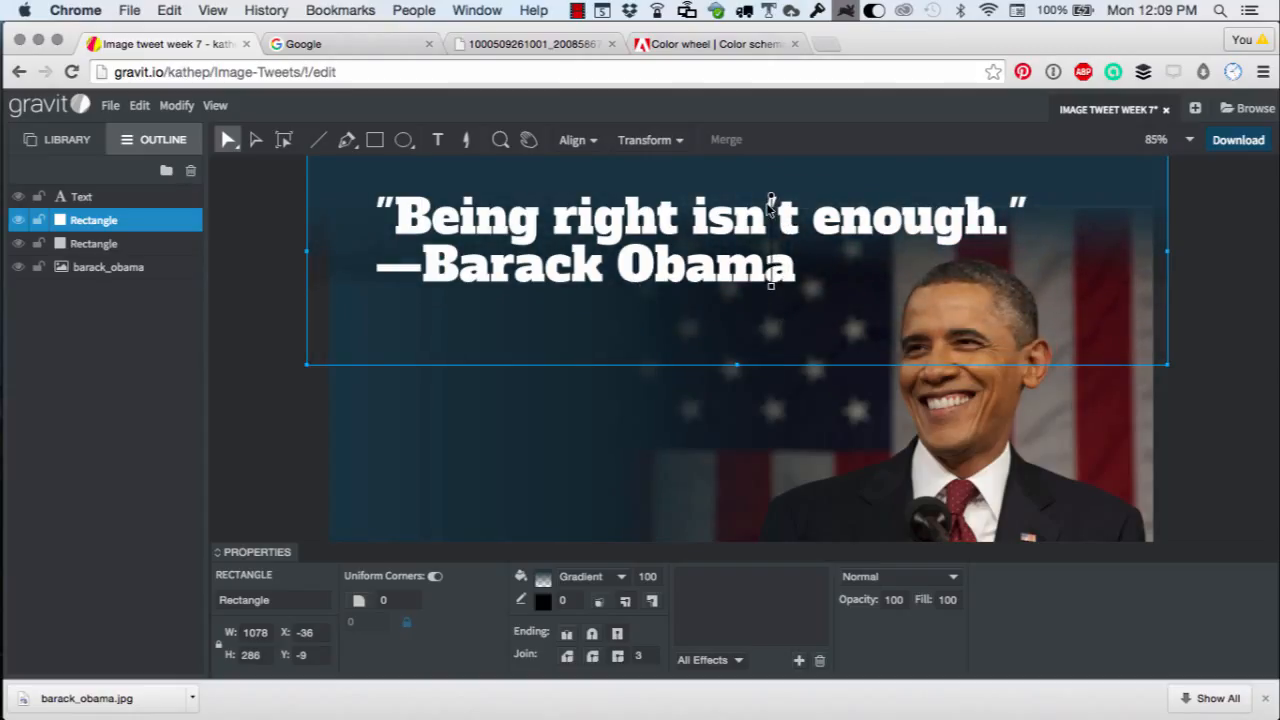
left_click_drag(771, 286, 775, 346)
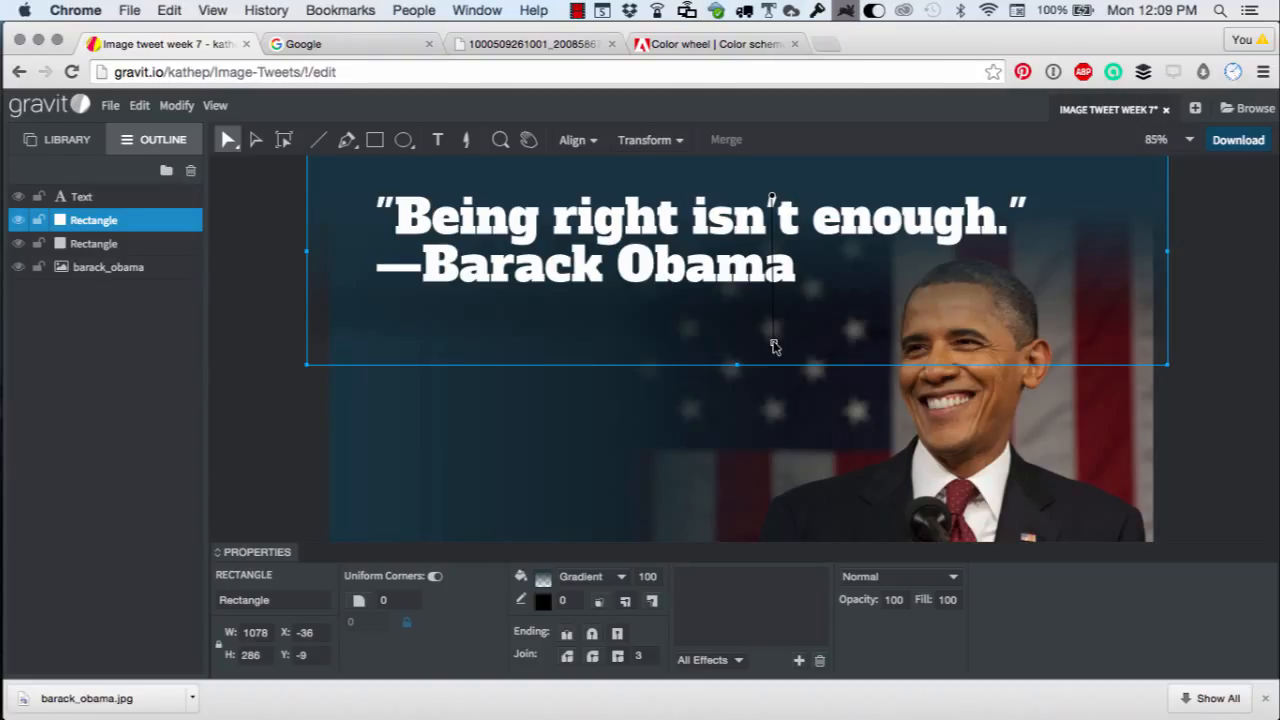
left_click_drag(775, 346, 1022, 500)
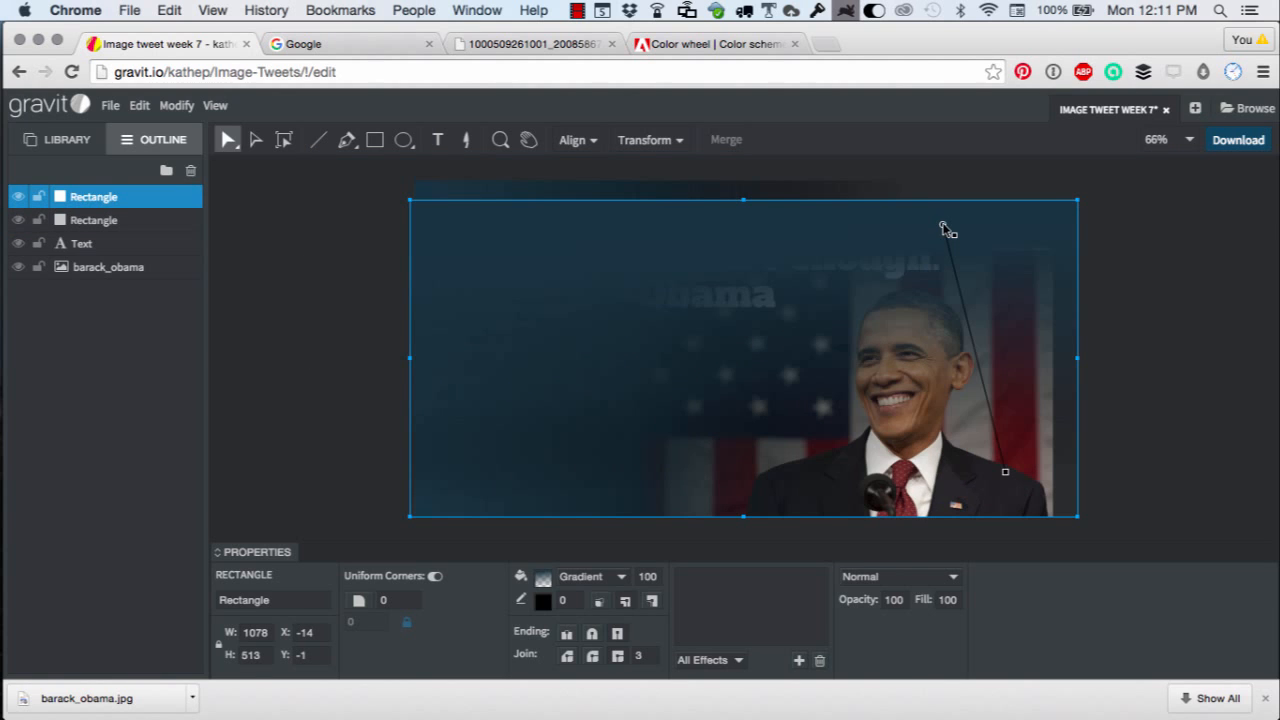
mouse_move(943, 229)
left_mouse_down()
mouse_move(810, 227)
mouse_move(943, 251)
mouse_move(947, 236)
left_mouse_up()
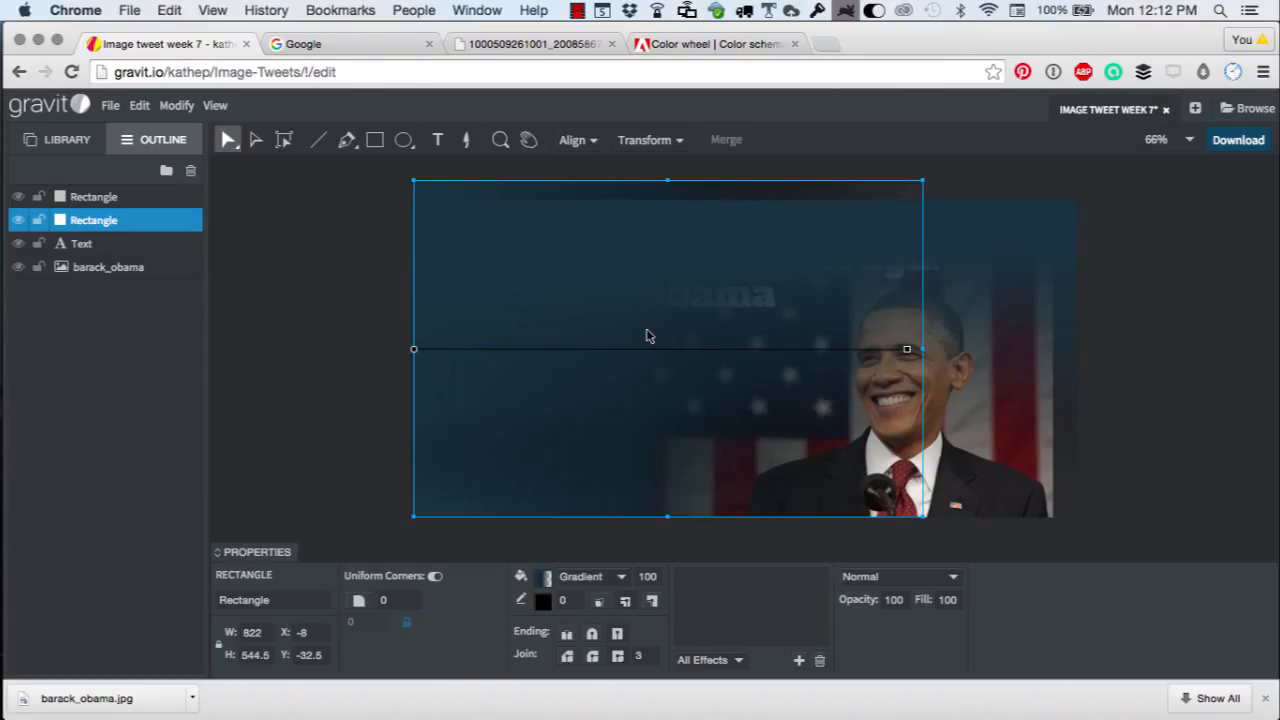
Move the Text layer to the top of the layer stack.
left_click_drag(66, 248, 78, 188)
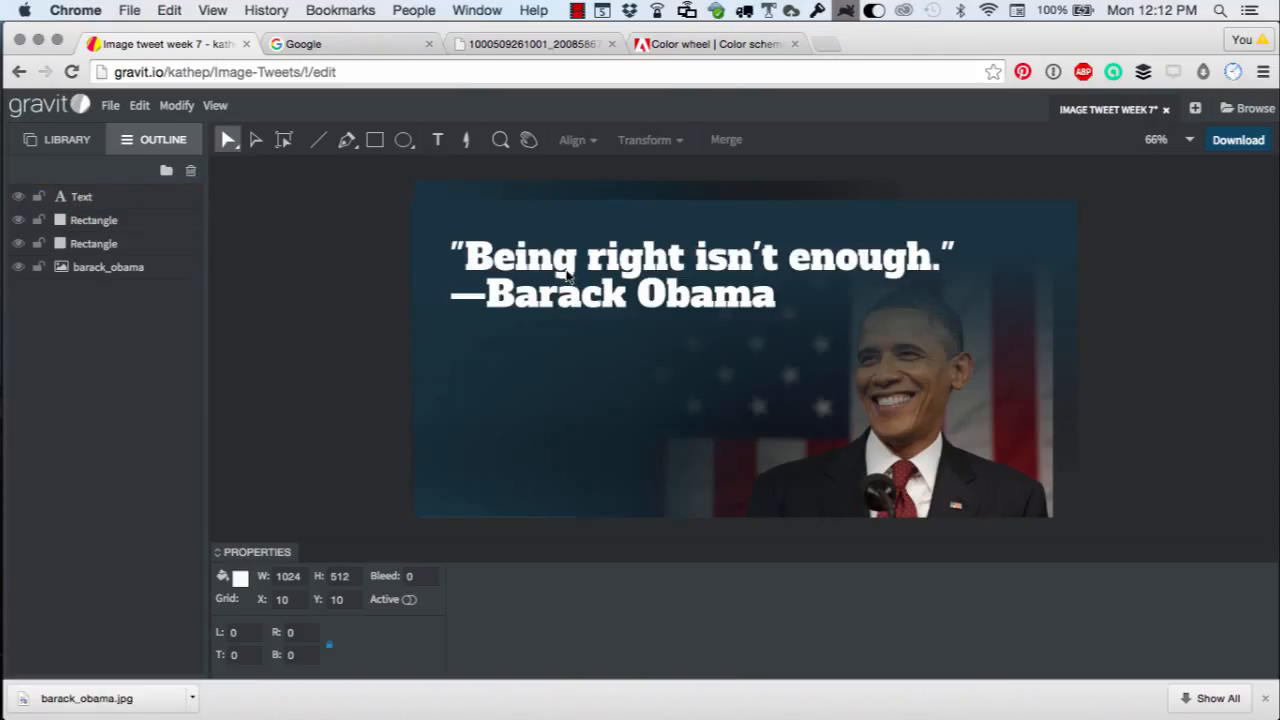
left_click(540, 287)
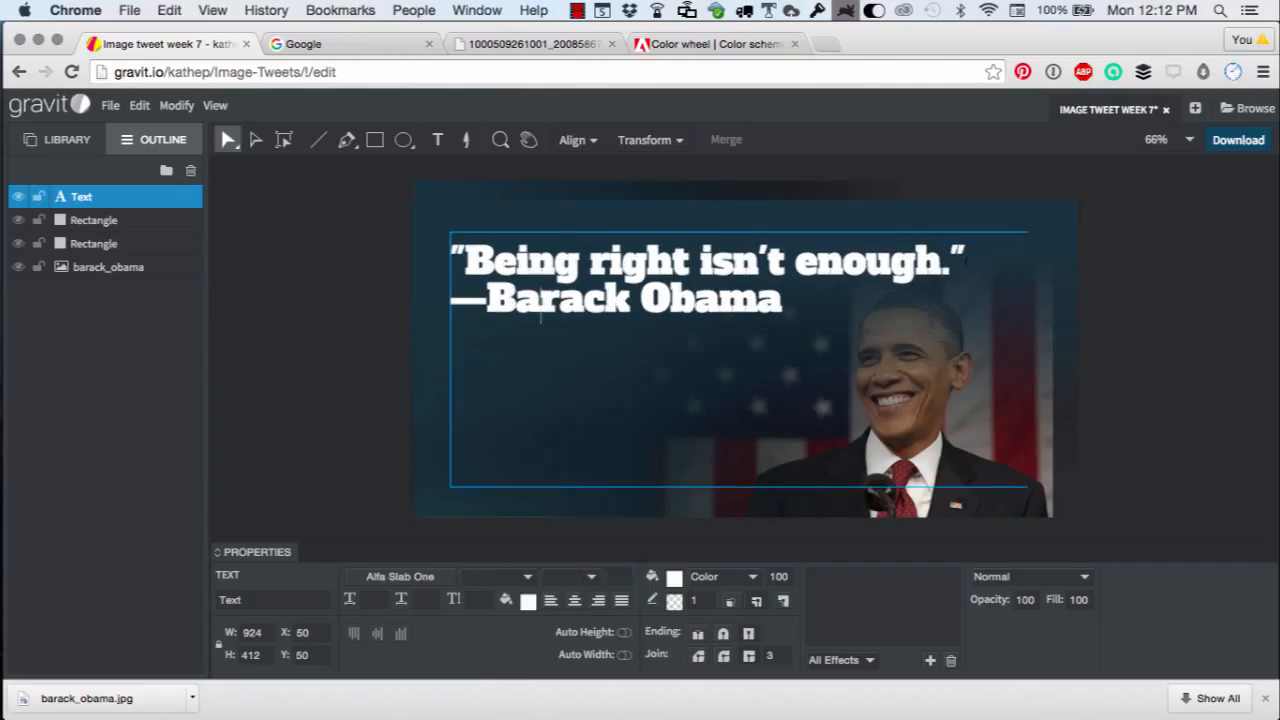
left_click(1203, 304)
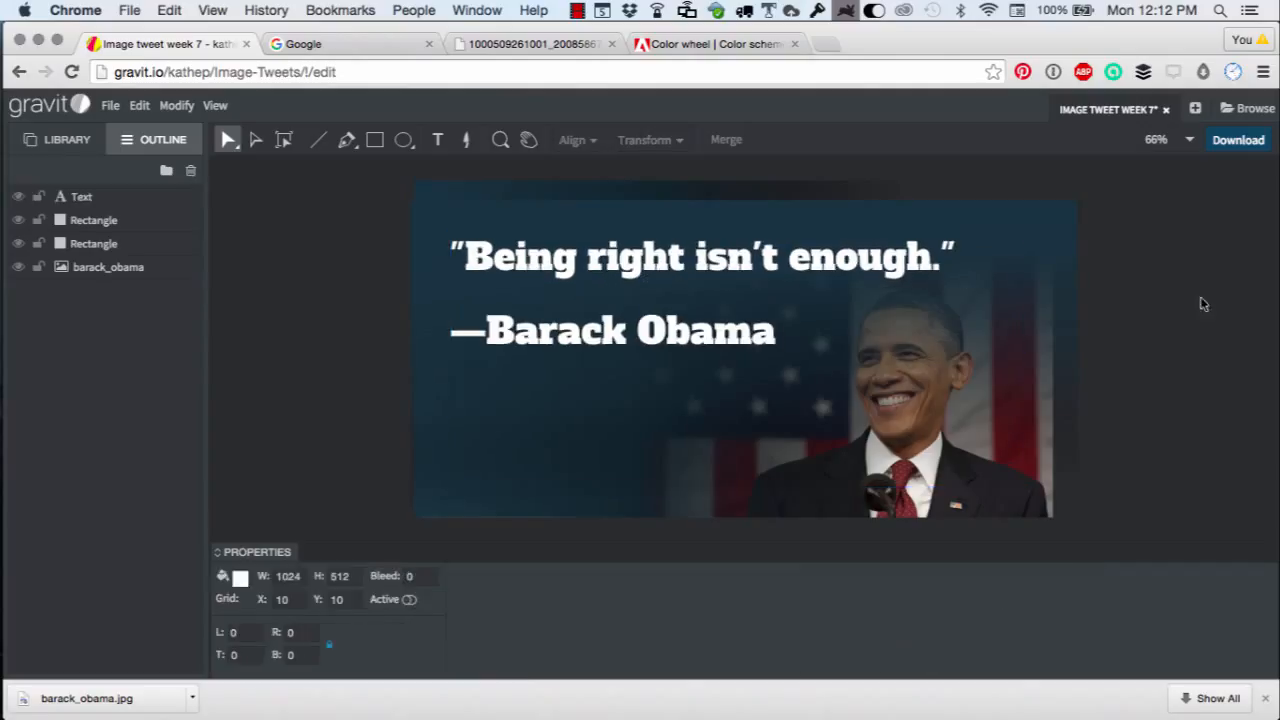
Download the design as Image tweet week 7.png and open the downloaded file to view it.
left_click(1232, 140)
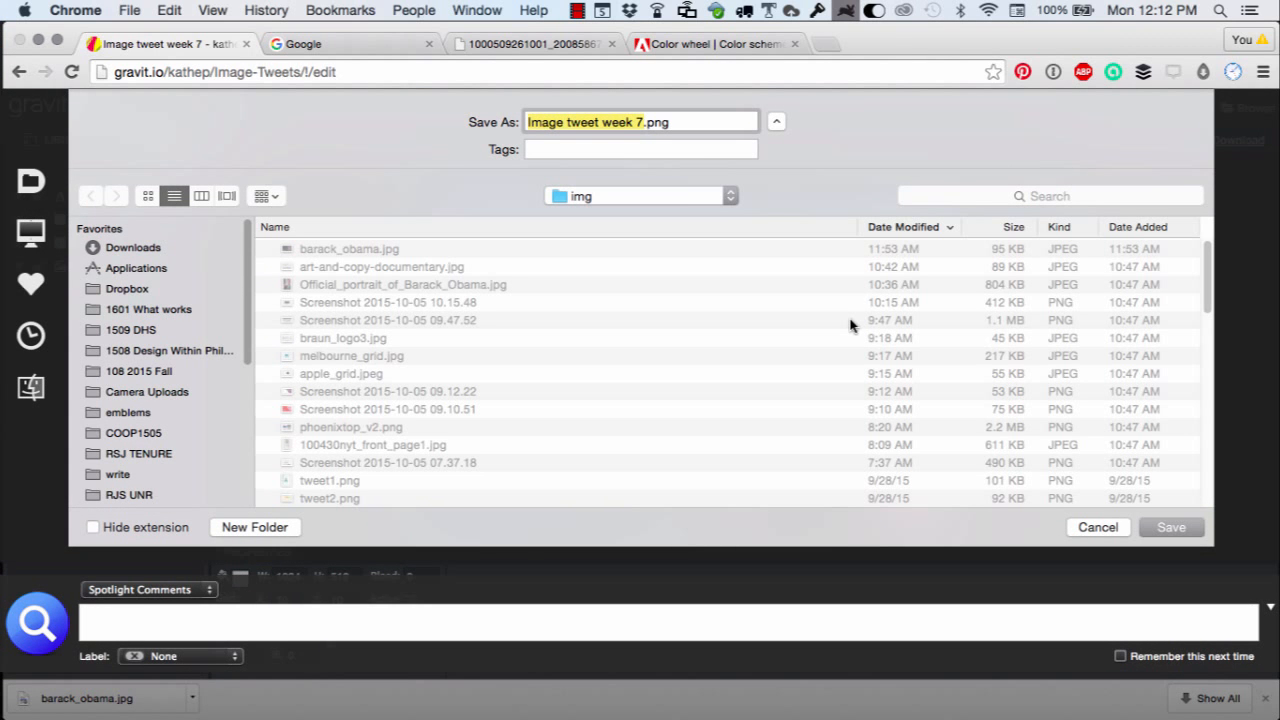
left_click(1170, 528)
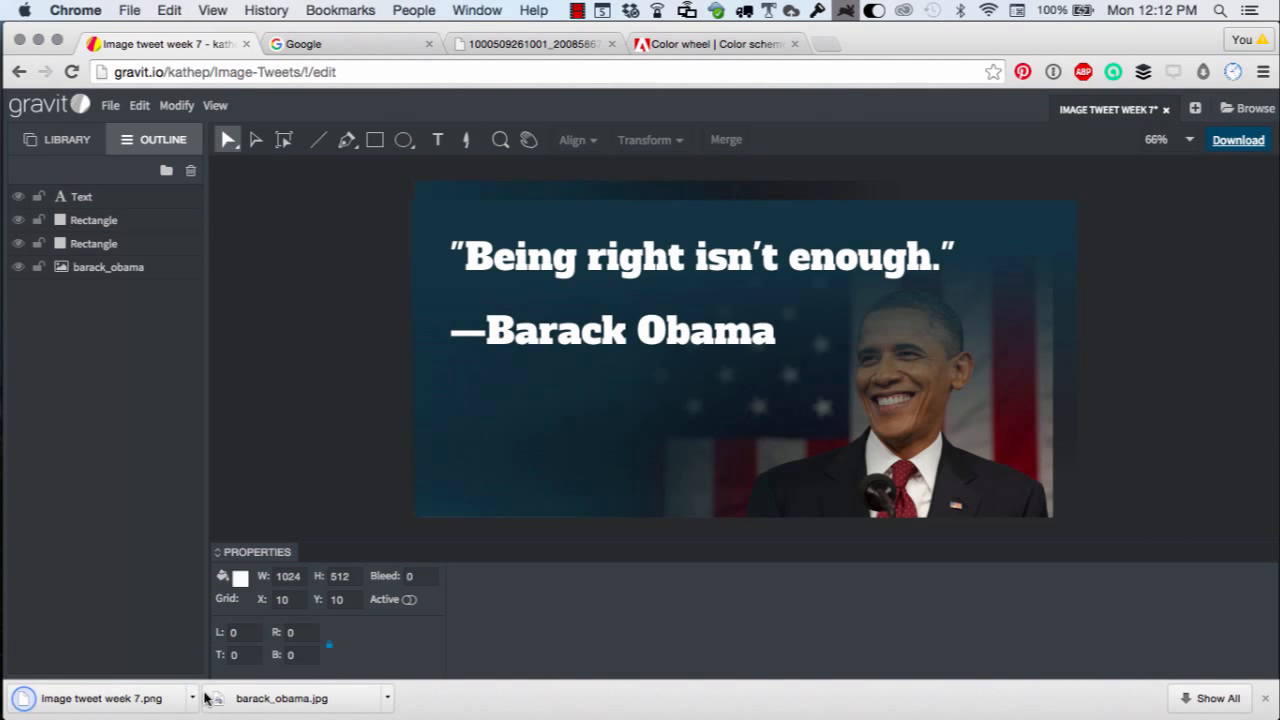
left_click(193, 698)
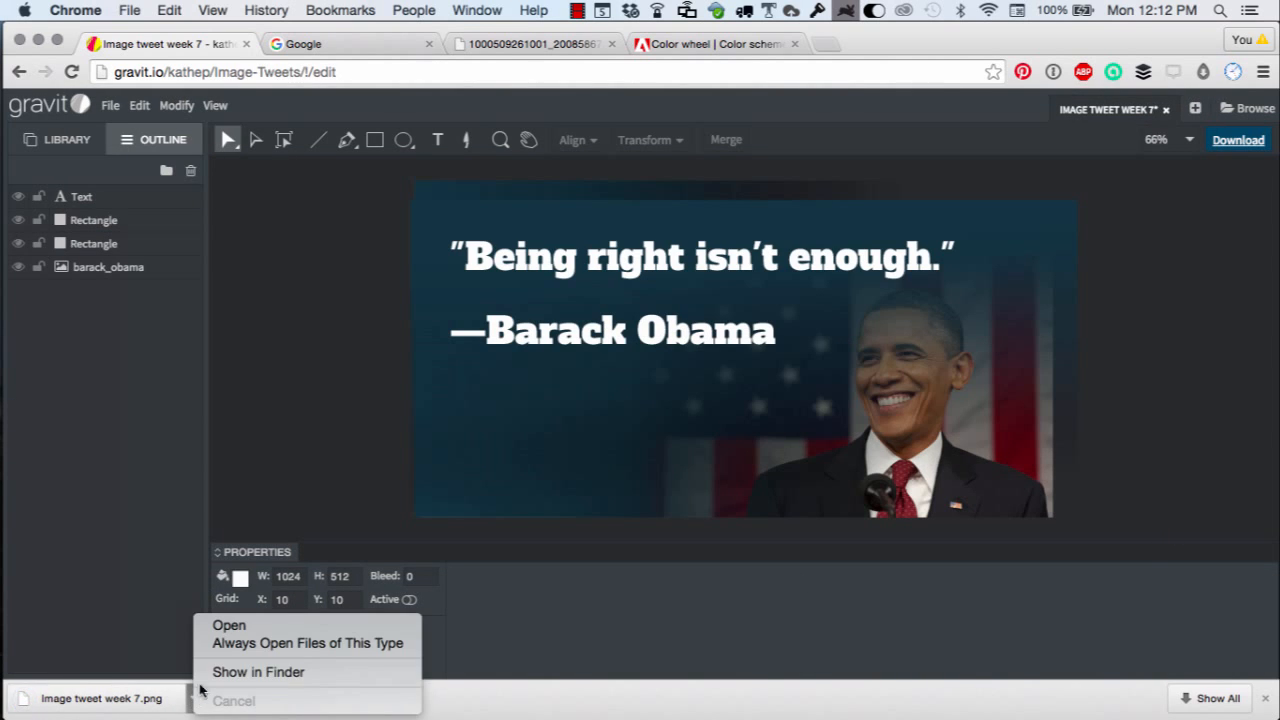
left_click(221, 632)
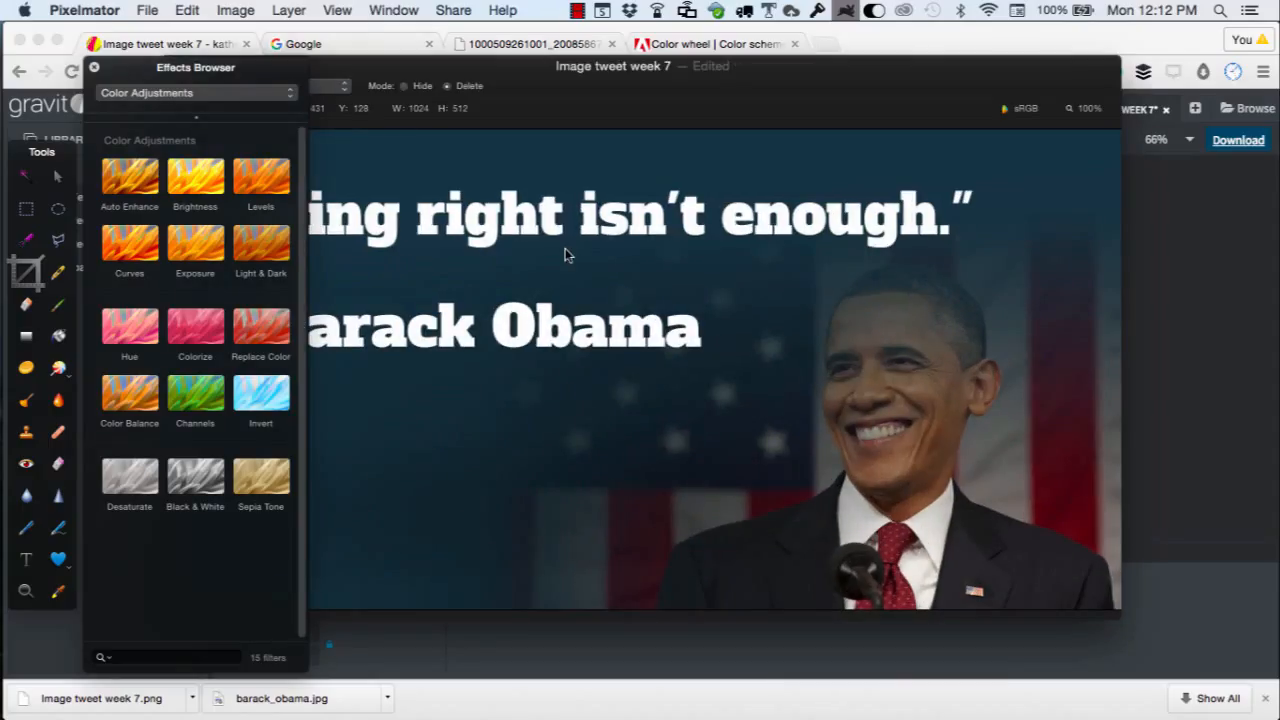
key("super+minus")
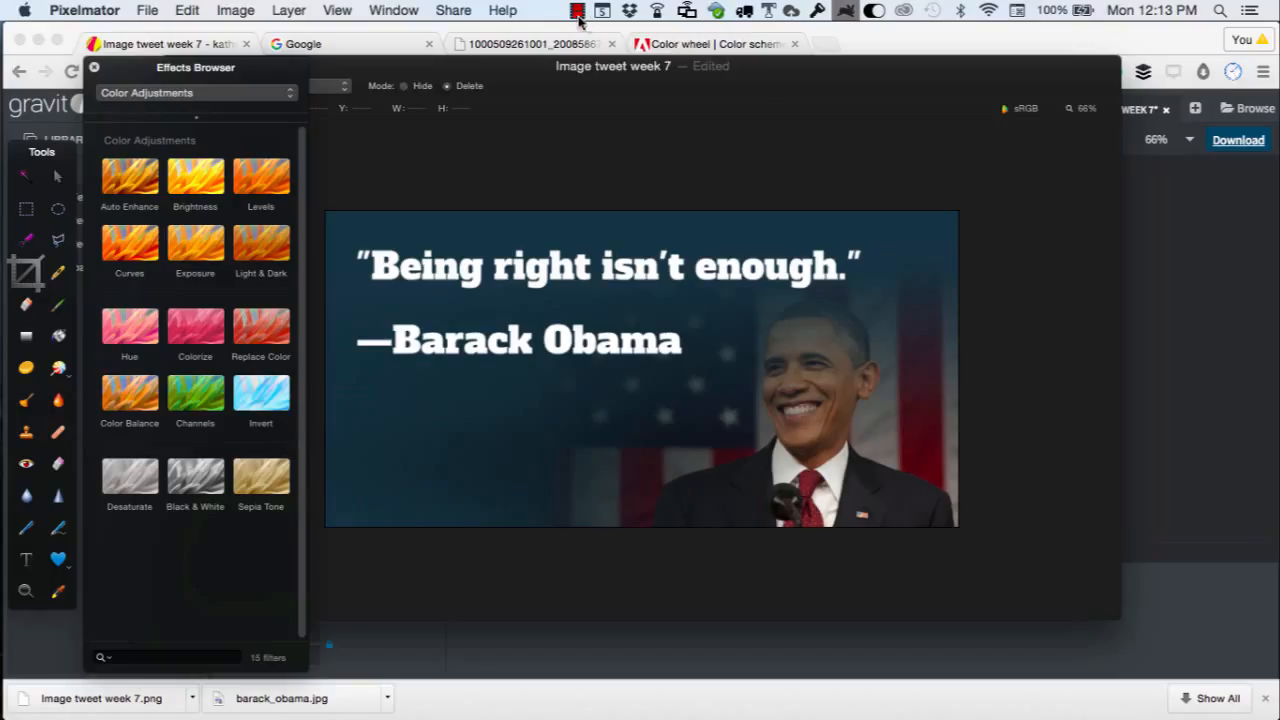
left_click(578, 12)
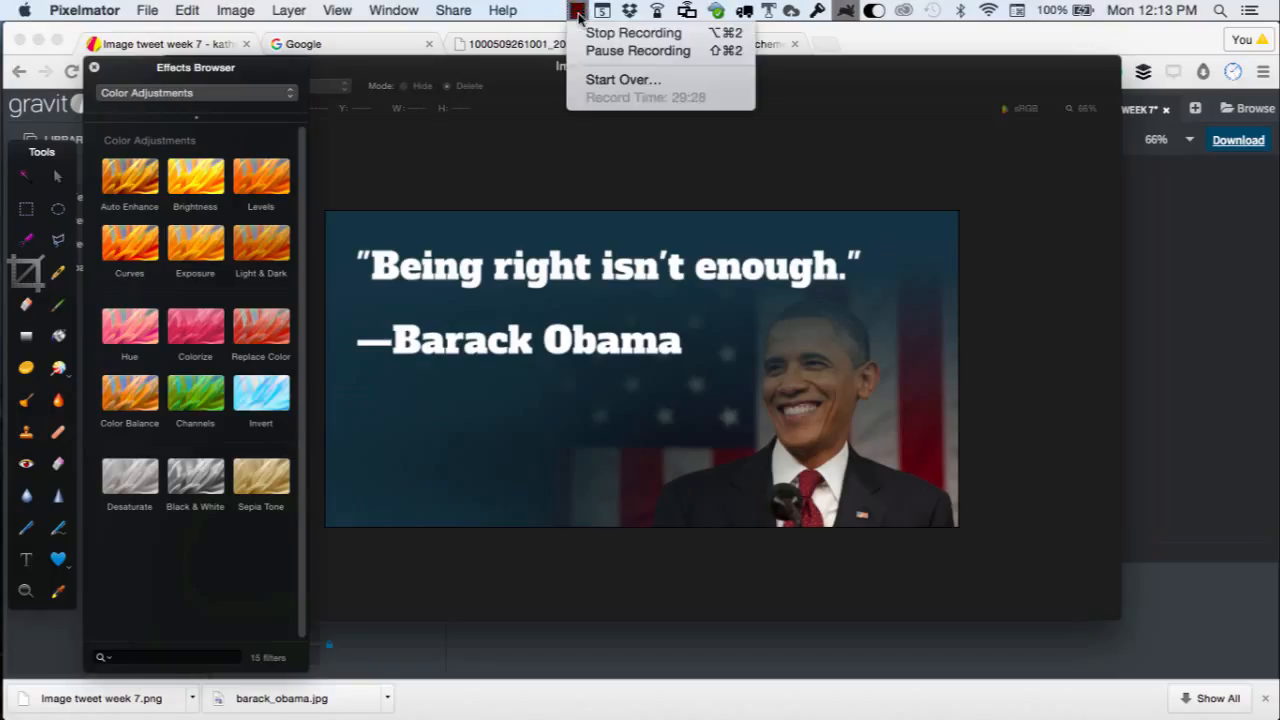